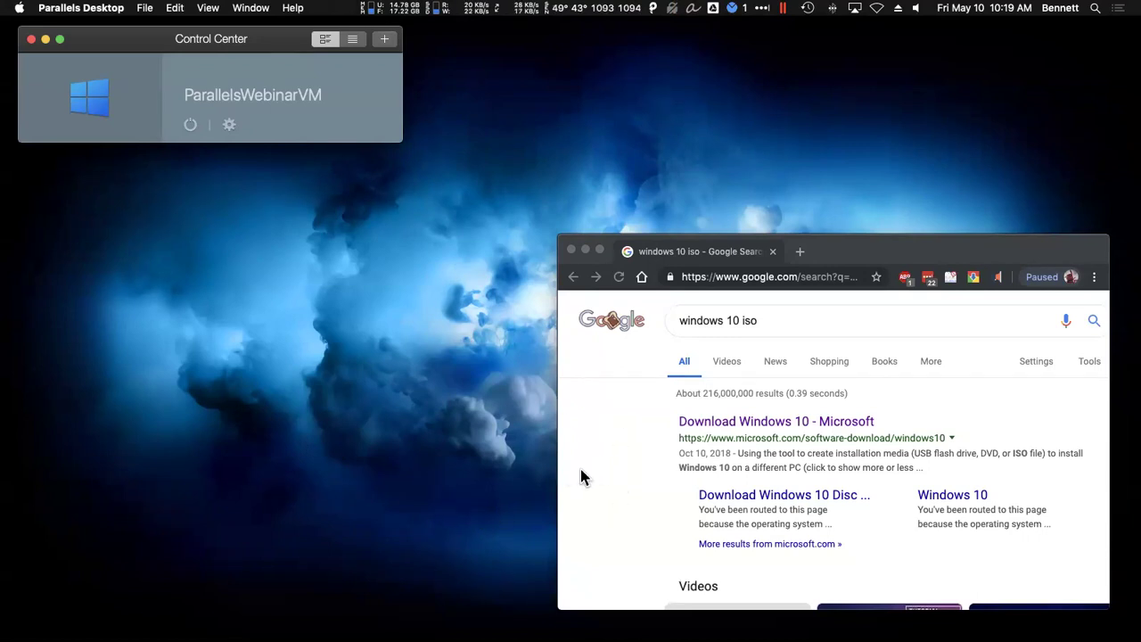
Step: Browse the "windows 10 iso" search results and open the Download Windows 10 page from Microsoft
click(697, 321)
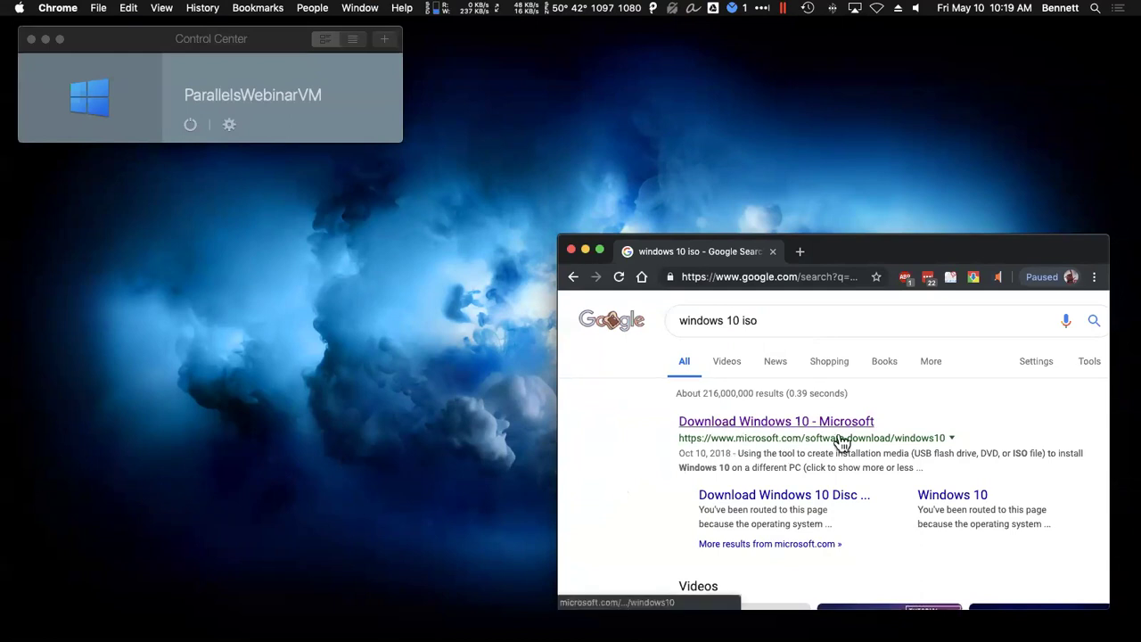
scroll(722, 453, down, 5)
scroll(718, 481, up, 4)
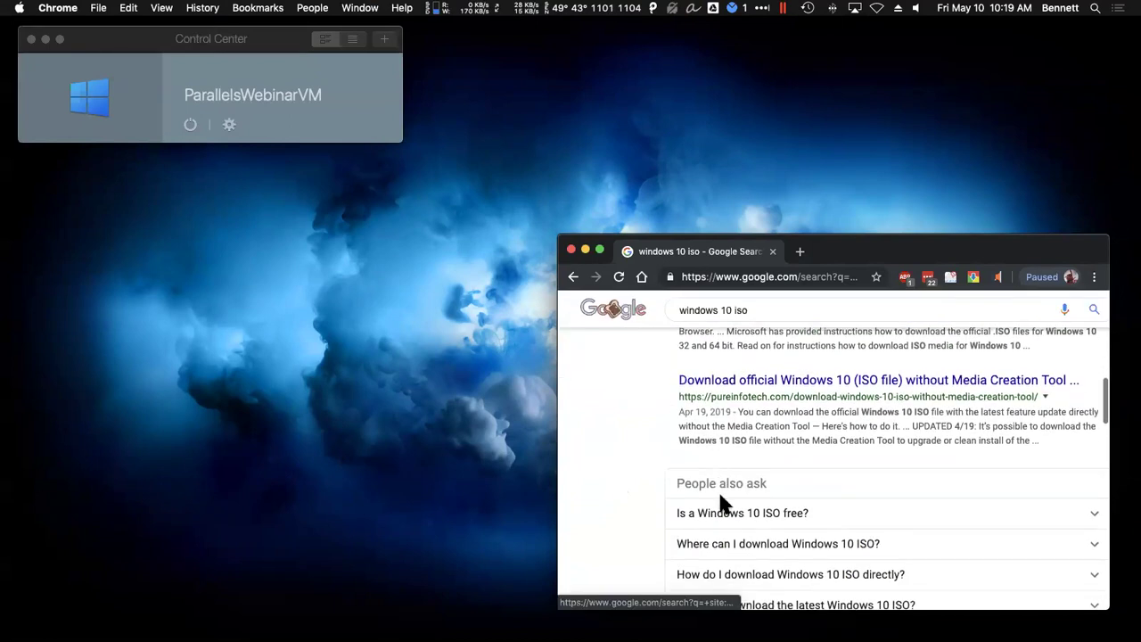
scroll(793, 415, up, 1)
scroll(793, 416, down, 4)
scroll(713, 369, up, 4)
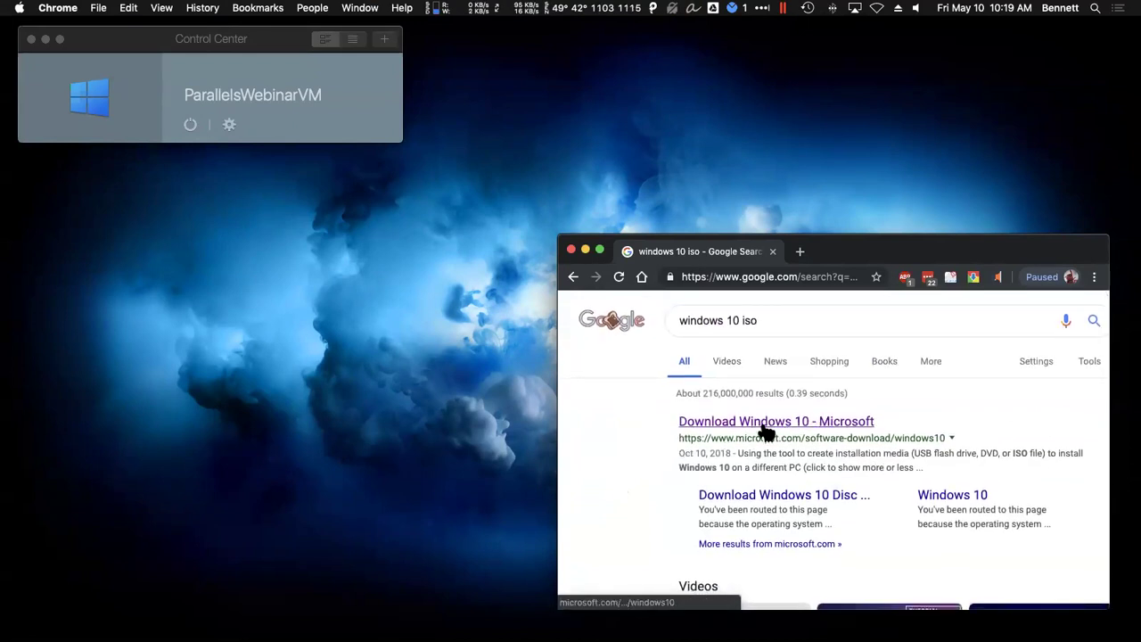
click(762, 424)
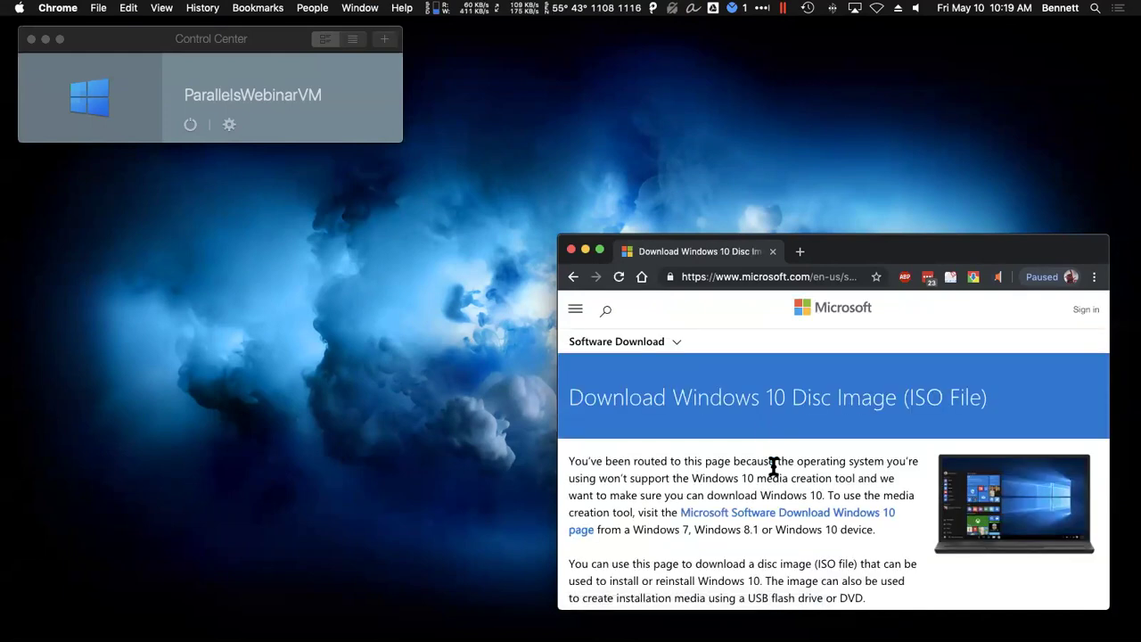
Step: Select the Windows 10 edition of the October 2018 Update on the disc image page and confirm it
scroll(772, 463, down, 3)
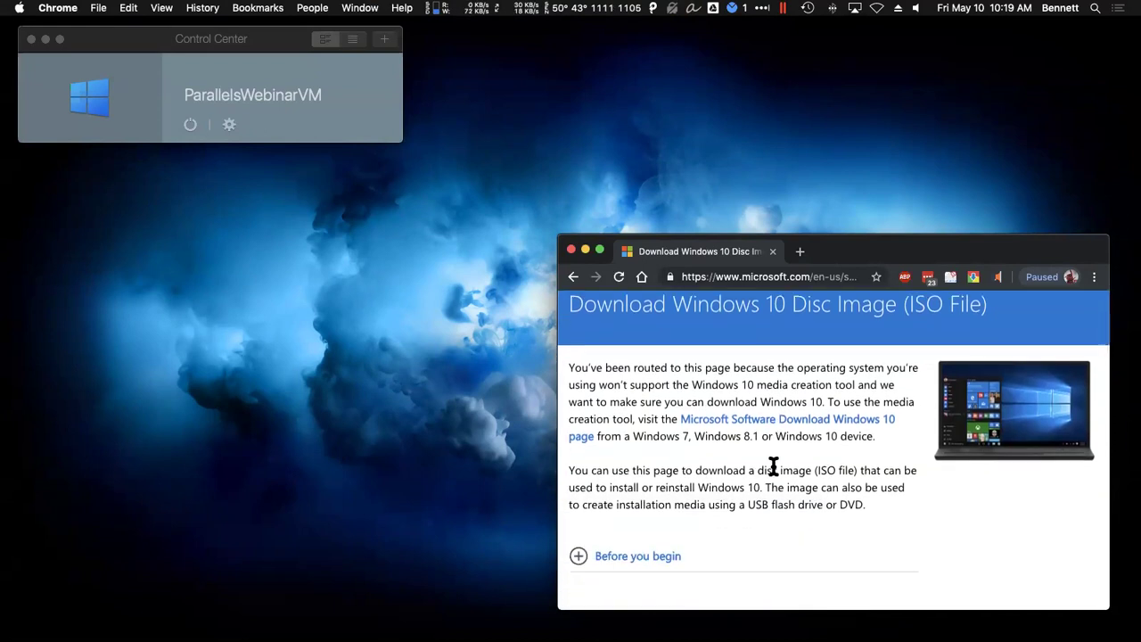
scroll(772, 465, down, 8)
click(670, 453)
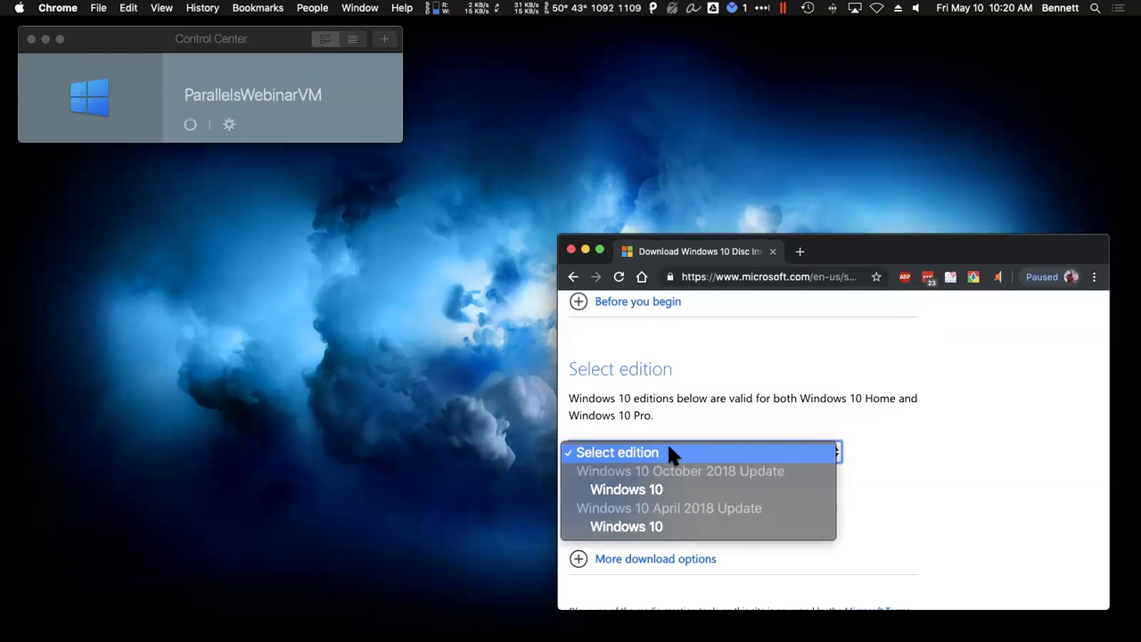
click(656, 489)
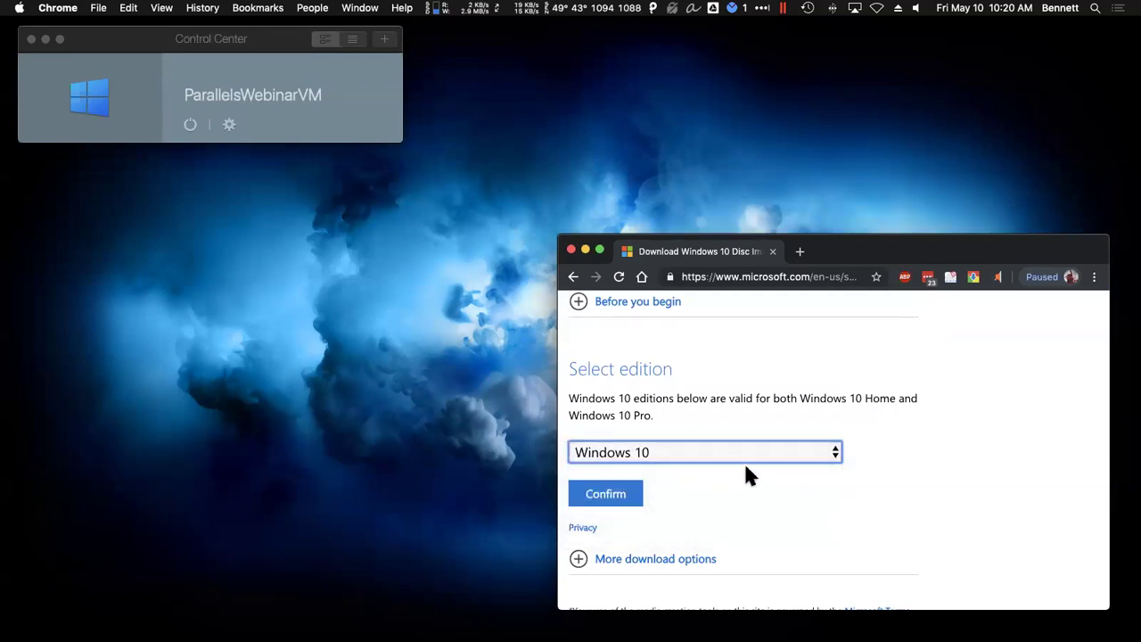
click(584, 500)
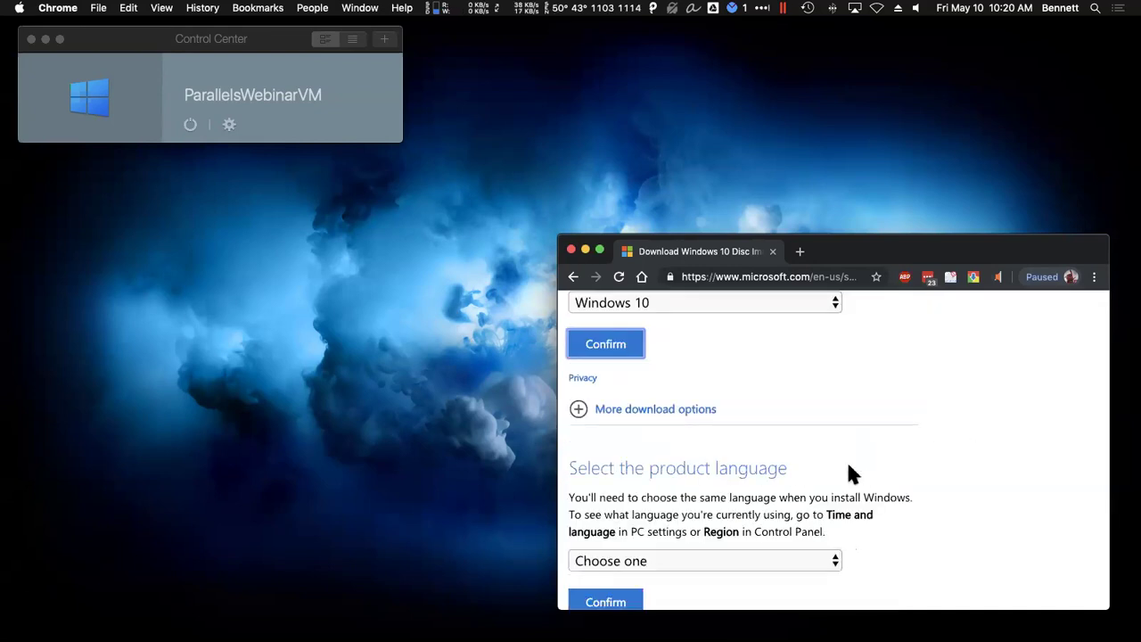
Step: Choose English as the product language for the Windows 10 disc image and confirm it
scroll(845, 468, down, 3)
click(787, 431)
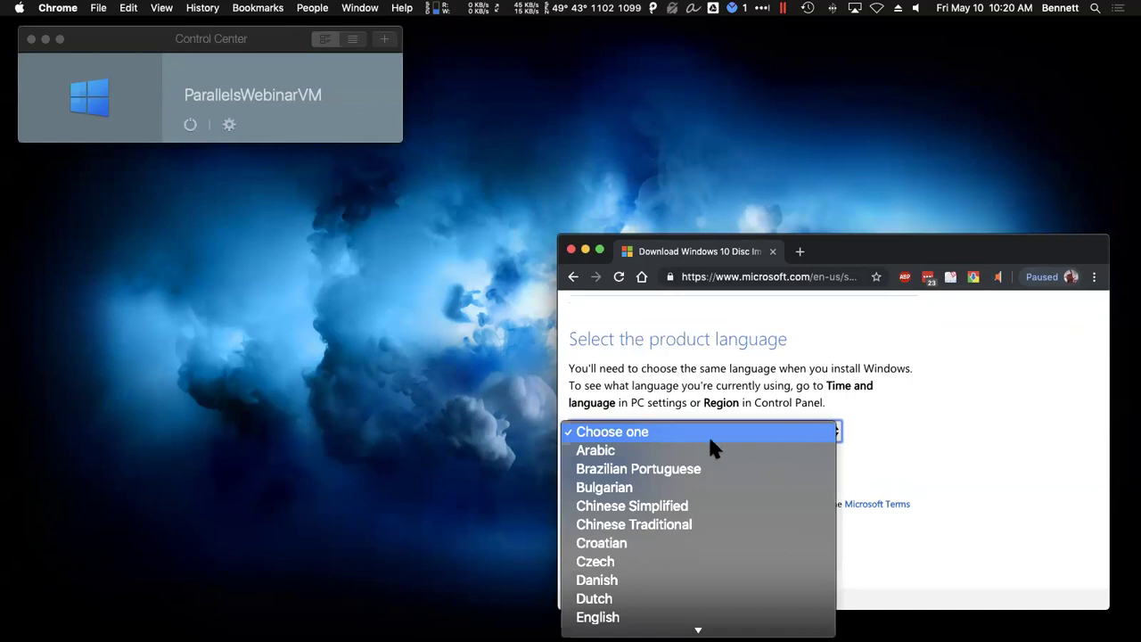
click(595, 619)
click(599, 473)
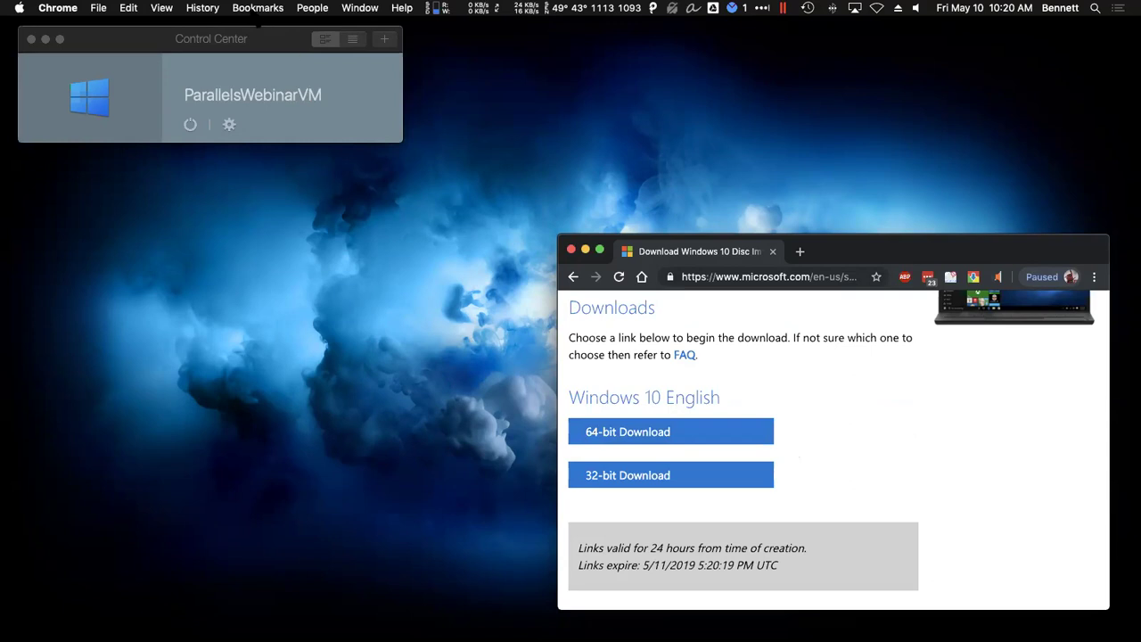
Step: Switch to Parallels Desktop and start a new Windows installation from the image Win10_1809Oct_v2_English_x64.iso
click(252, 41)
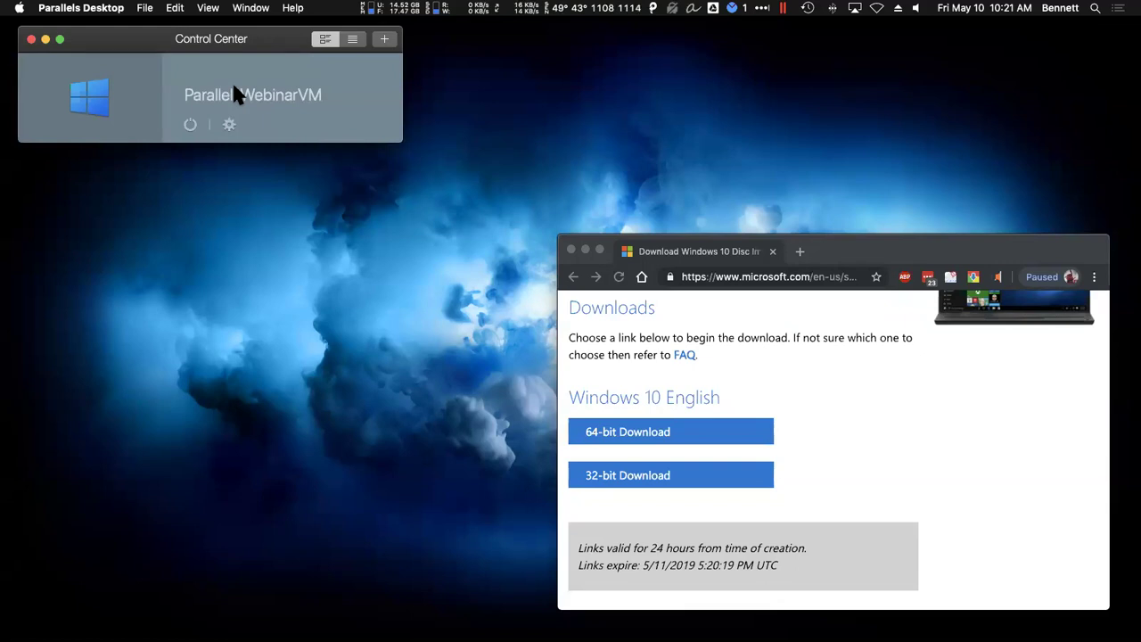
click(385, 40)
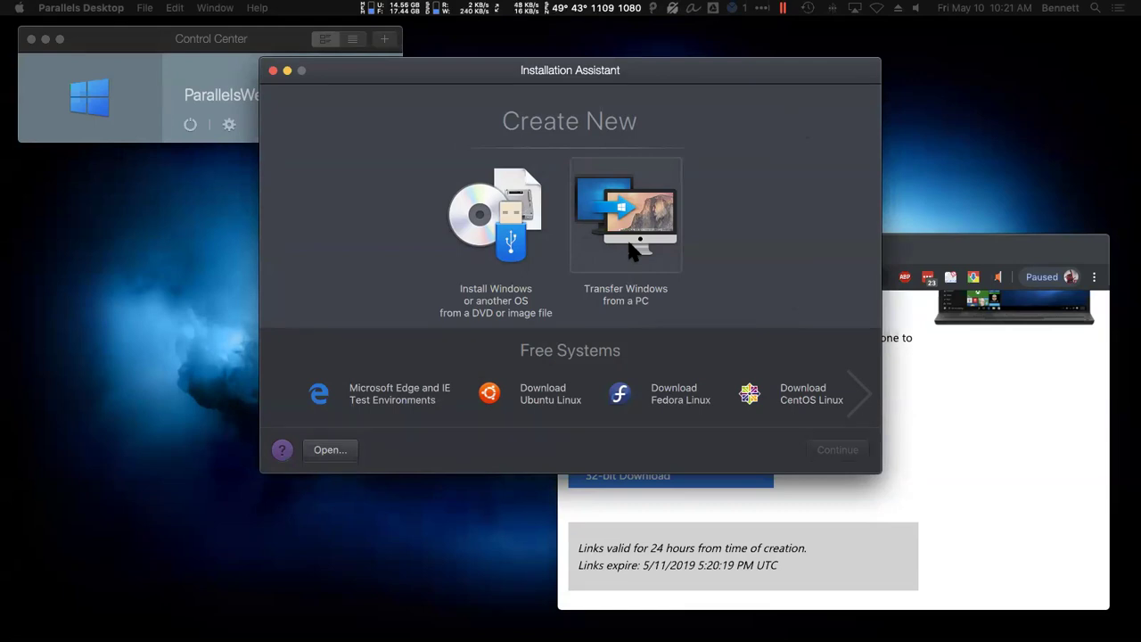
click(506, 247)
click(838, 449)
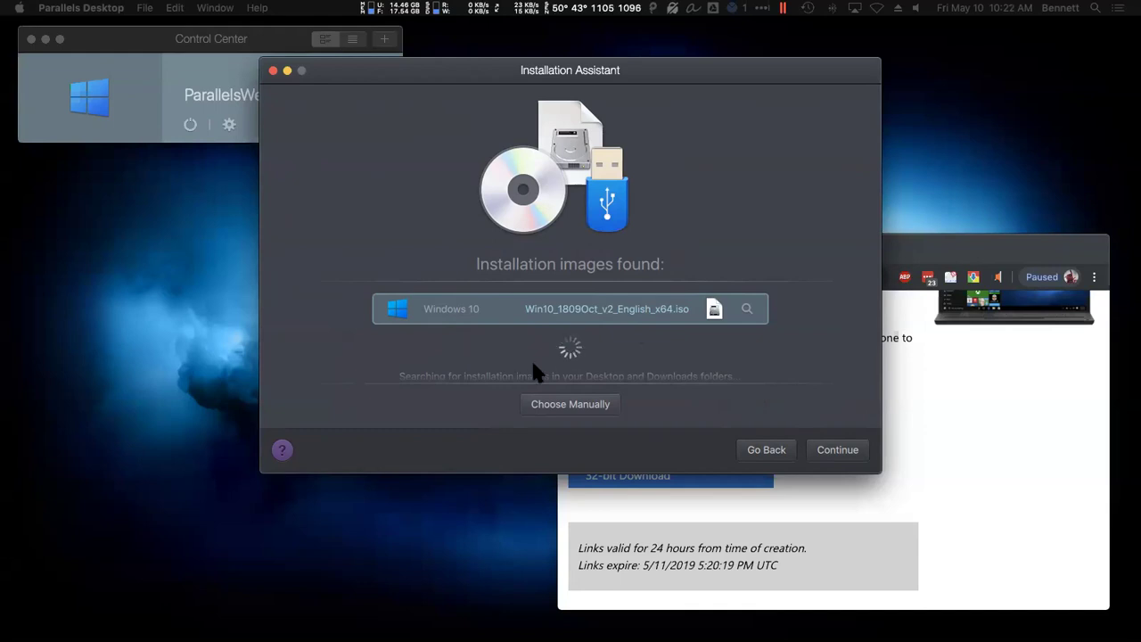
click(843, 459)
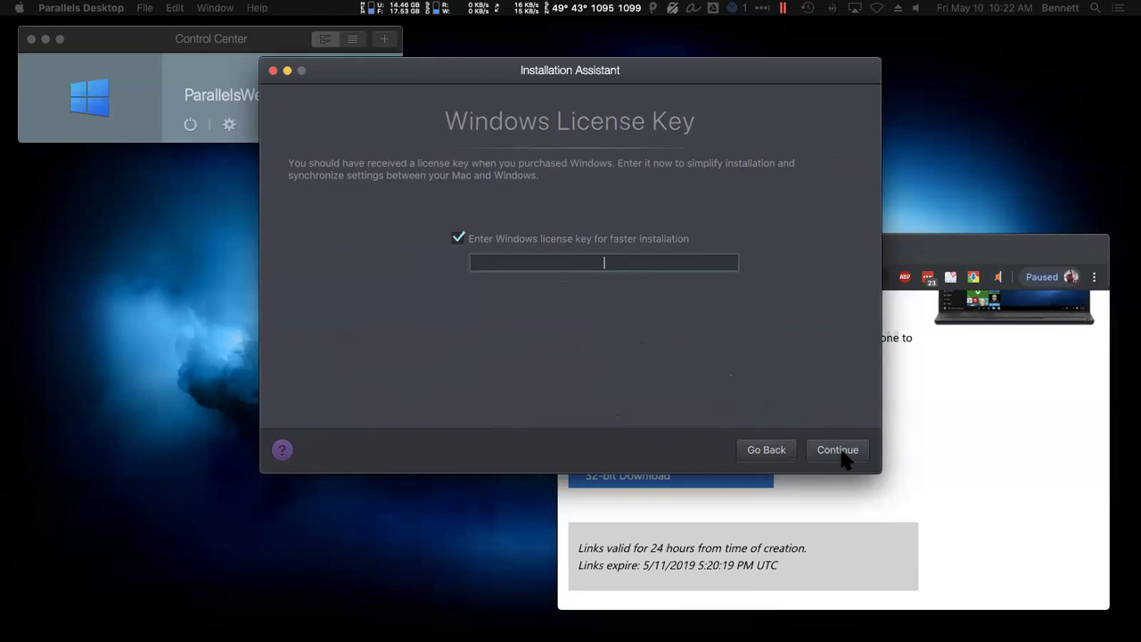
Step: Skip entering a Windows license key and choose Design as the primary use for the virtual machine
click(457, 238)
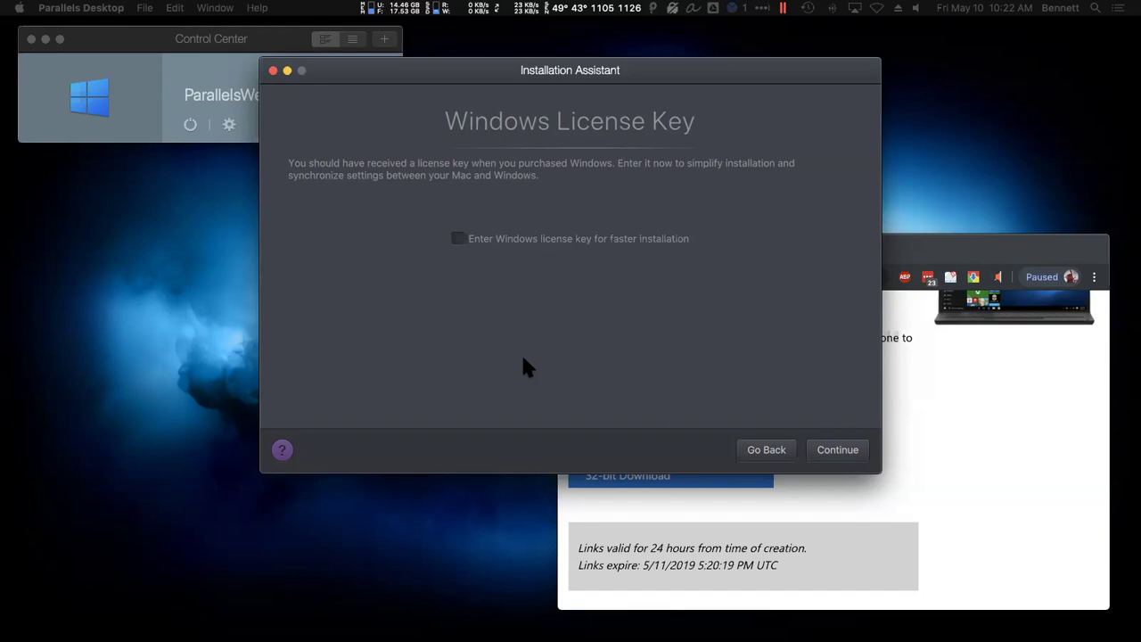
click(860, 458)
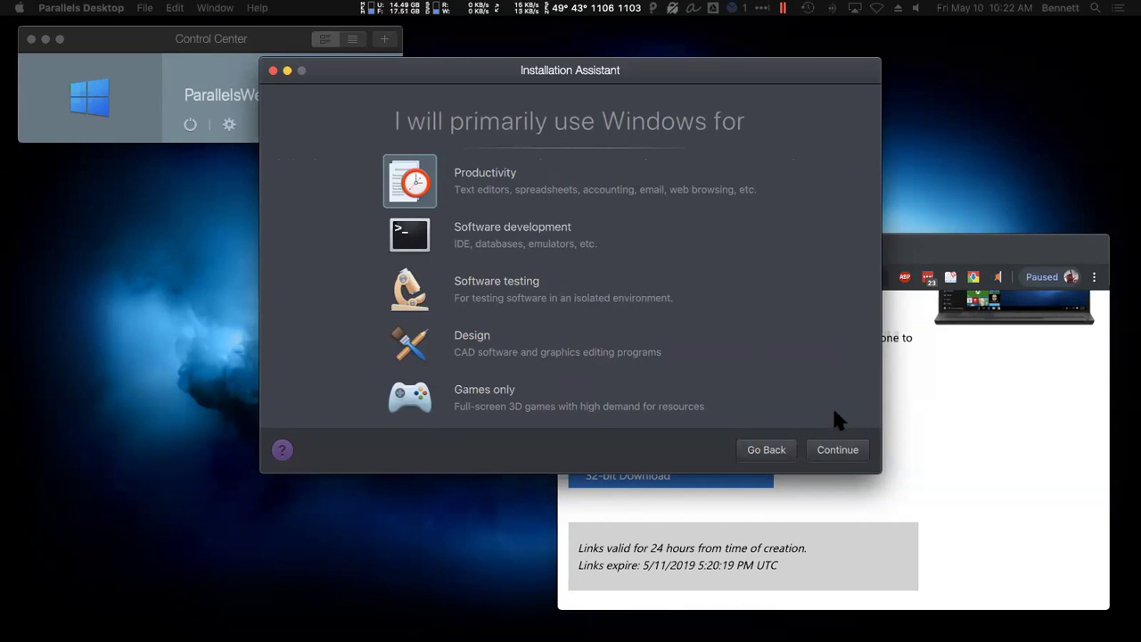
click(401, 349)
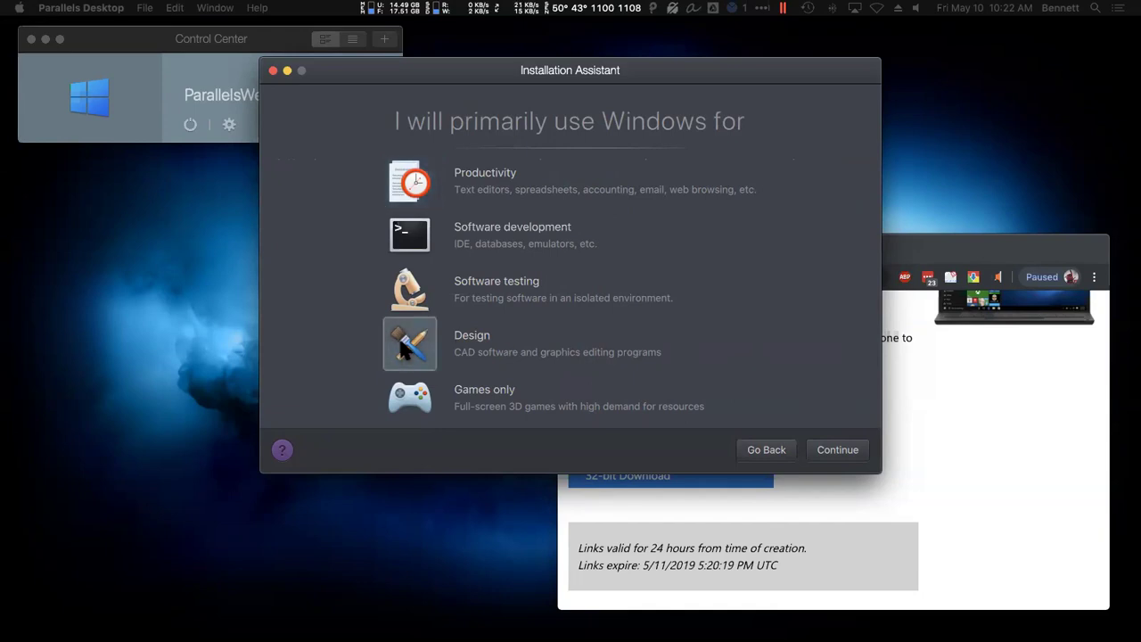
click(843, 450)
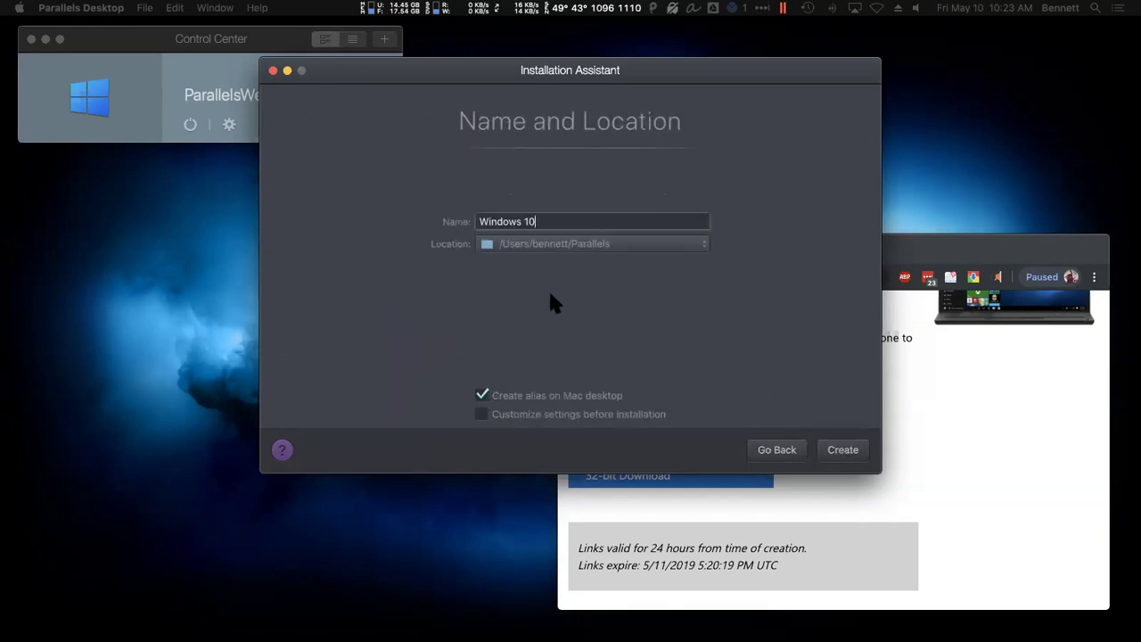
Step: Turn off the Mac desktop alias, enable customizing settings before installation, and create the virtual machine
triple_click(562, 223)
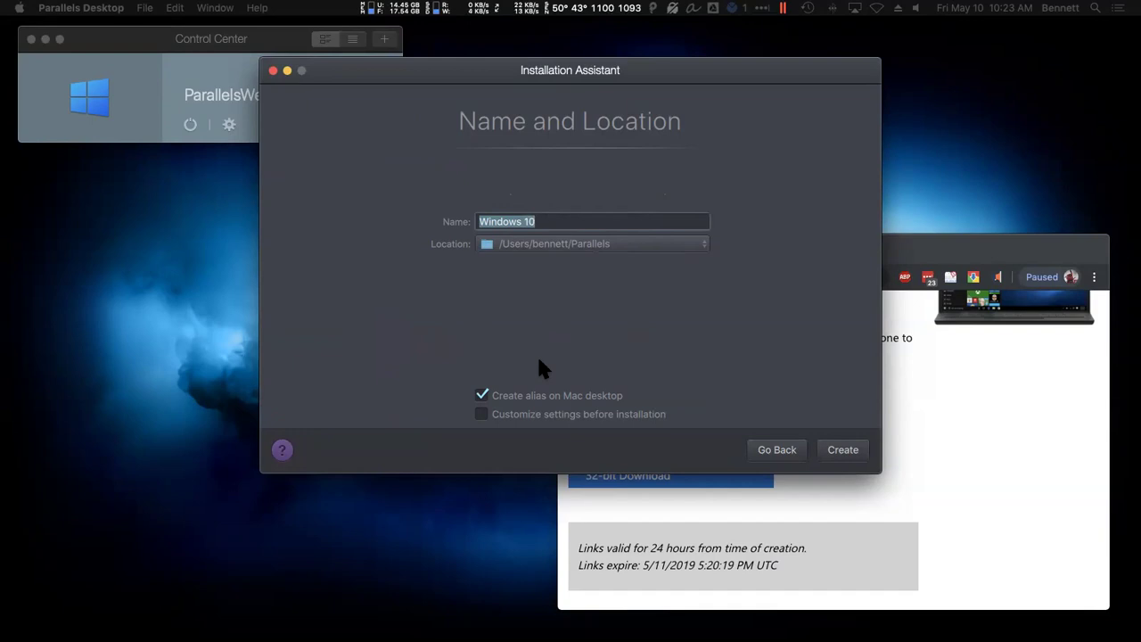
click(482, 395)
click(480, 415)
click(843, 450)
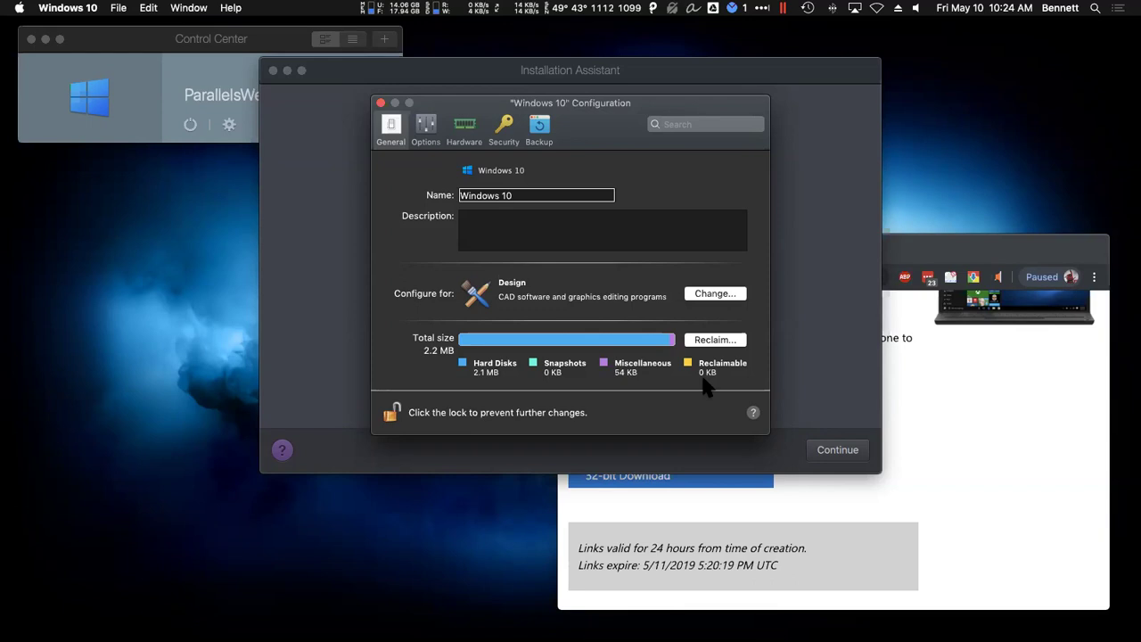
Step: In the startup and shutdown options, set On VM Shutdown to Quit Parallels Desktop and Start Automatically to When Parallels Desktop starts
click(427, 127)
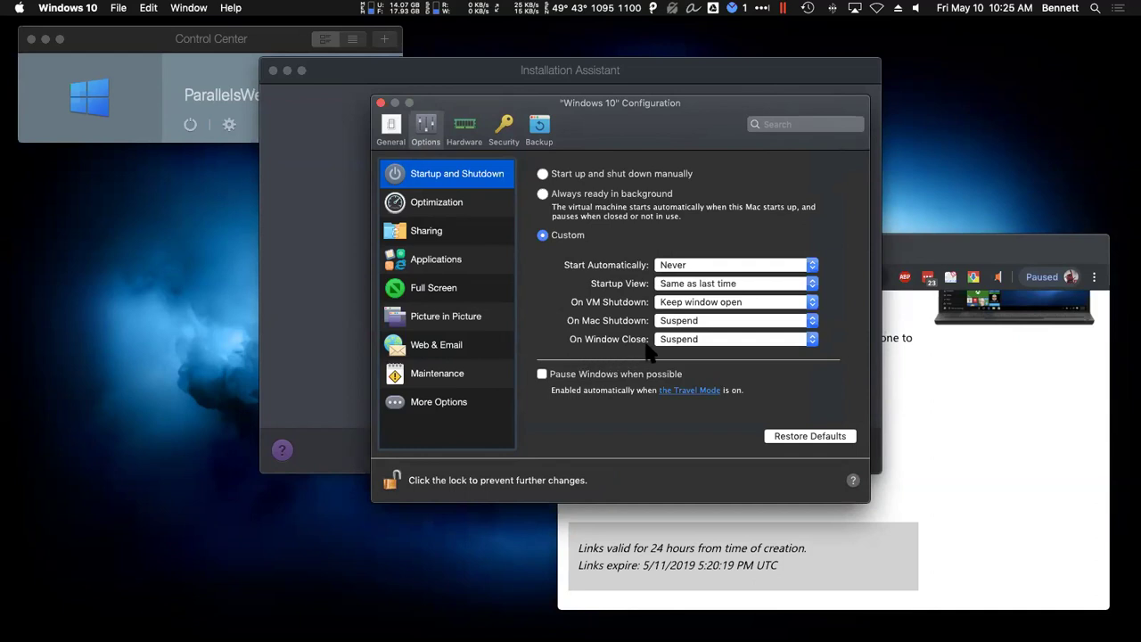
click(687, 343)
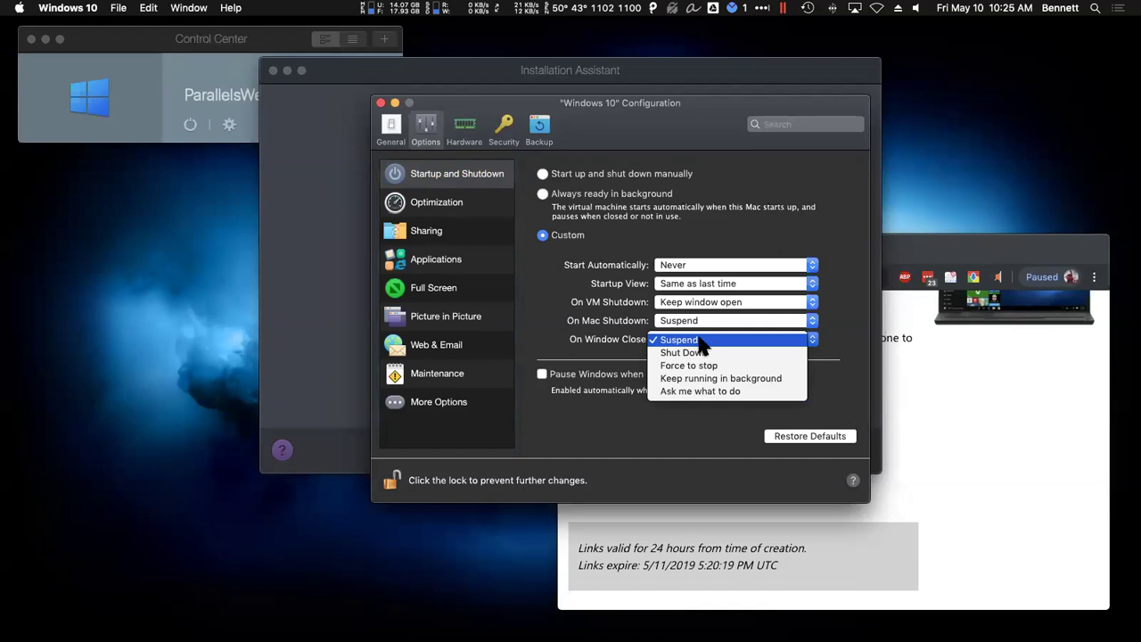
click(704, 308)
click(703, 303)
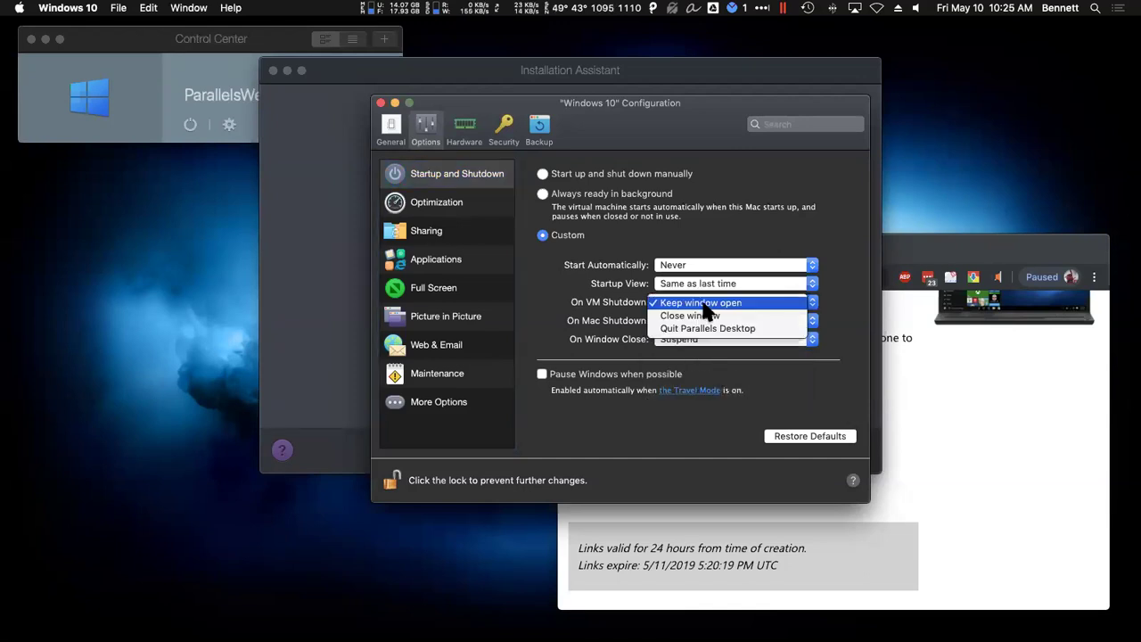
click(713, 329)
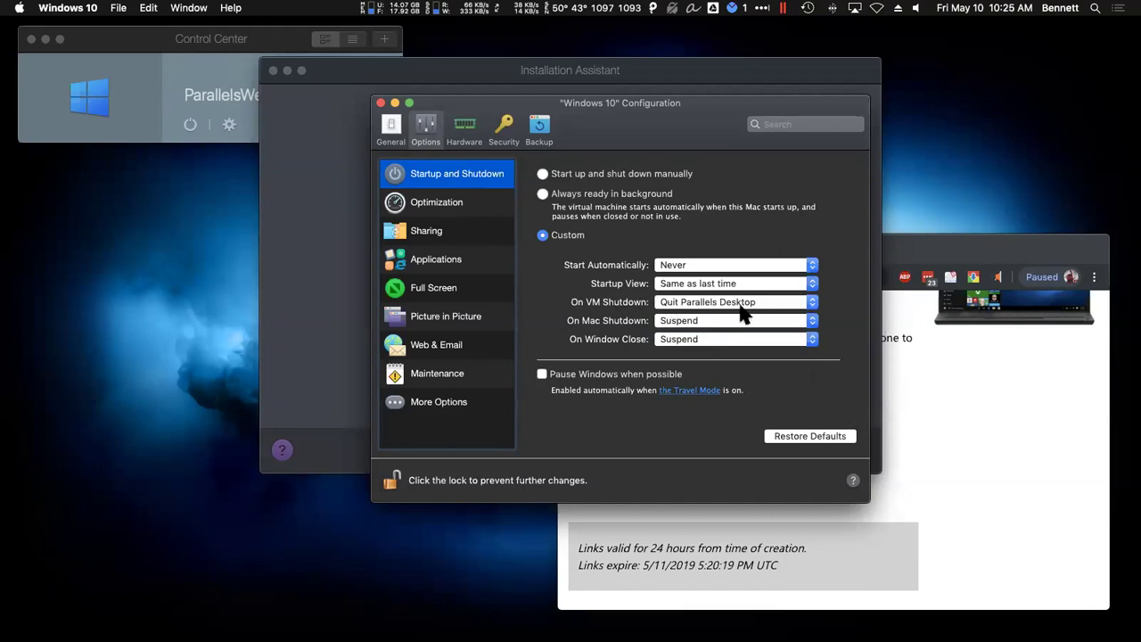
click(696, 265)
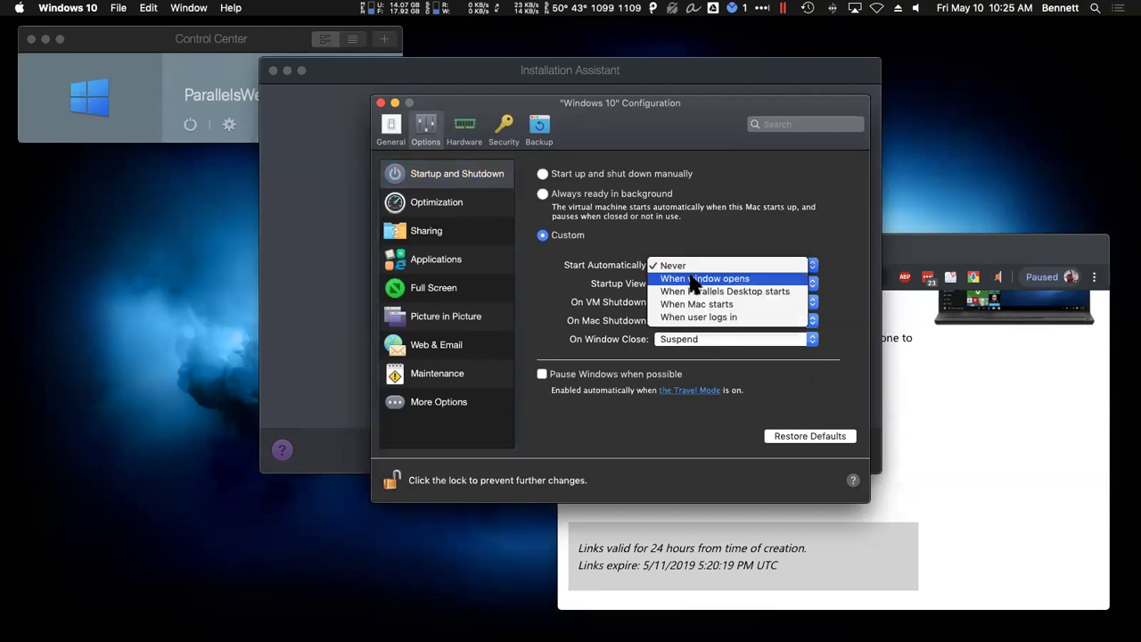
click(700, 292)
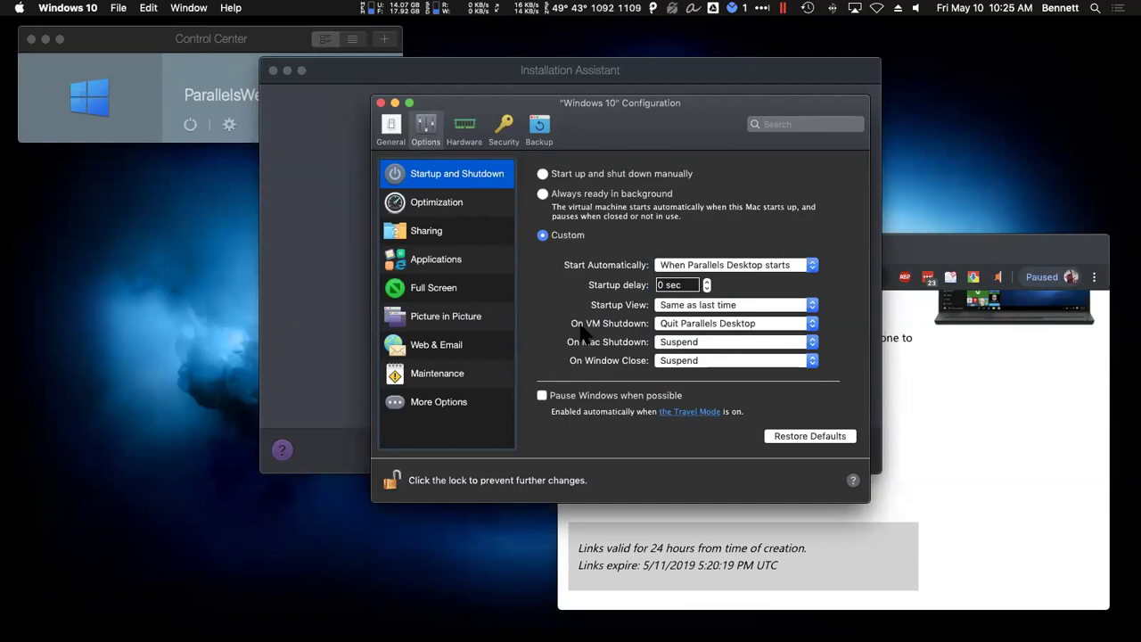
Step: Set On VM Shutdown to Close window and Start Automatically to Never for the Windows 10 virtual machine
click(713, 323)
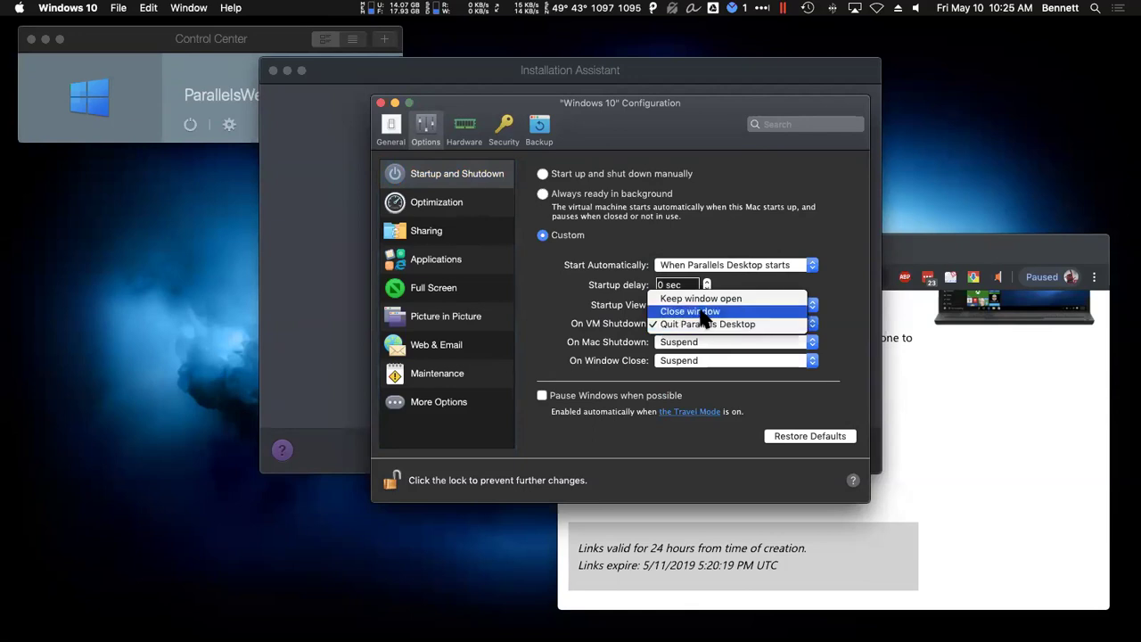
click(703, 312)
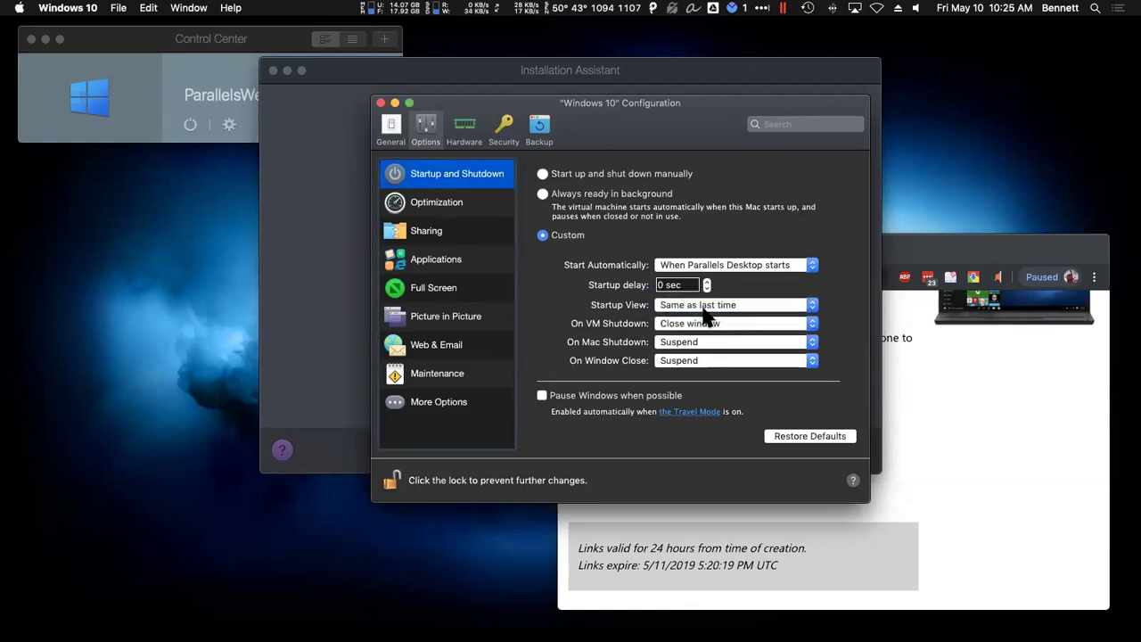
mouse_move(489, 126)
mouse_down()
mouse_move(544, 131)
mouse_move(461, 124)
mouse_move(499, 139)
mouse_up()
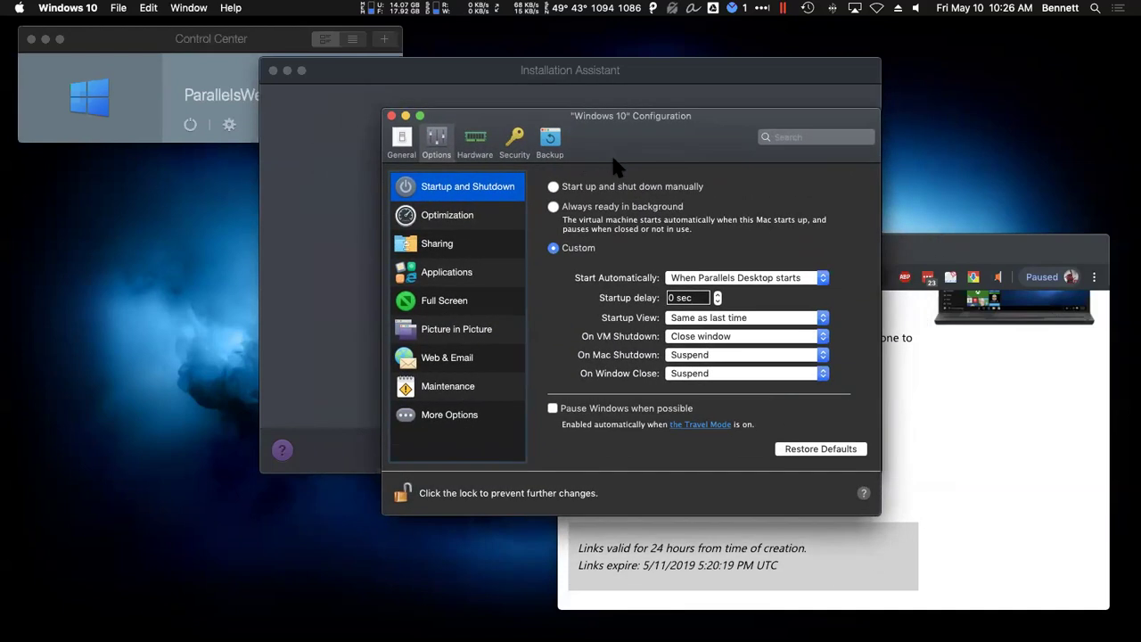
click(782, 278)
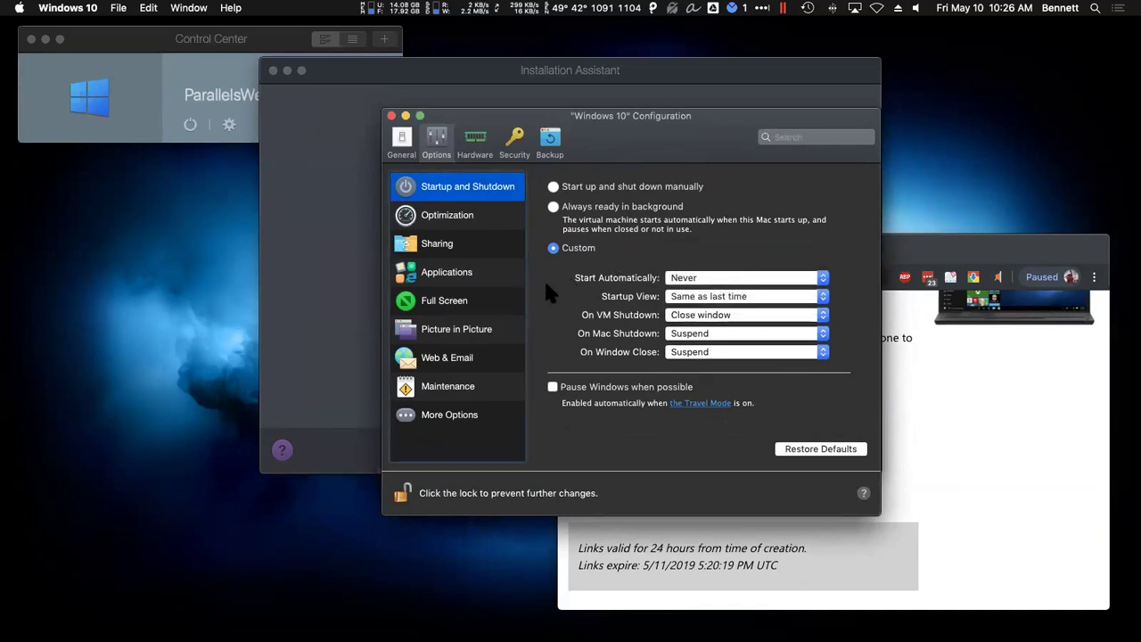
Step: Review the choices for Startup View, On Mac Shutdown and On Window Close in the startup and shutdown options
click(777, 303)
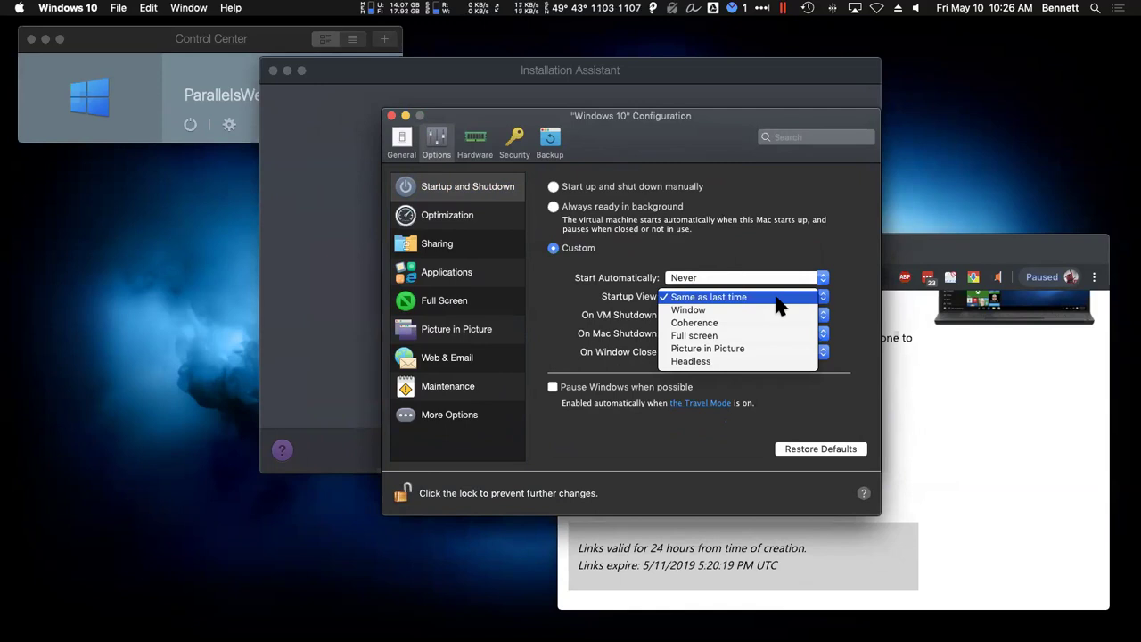
click(664, 237)
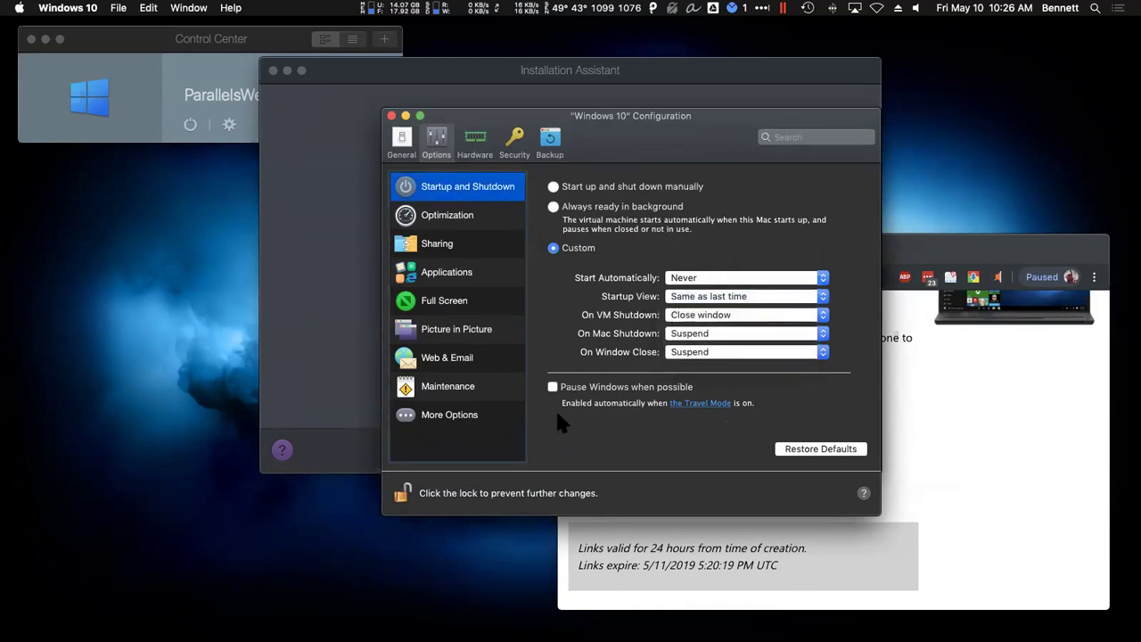
click(772, 343)
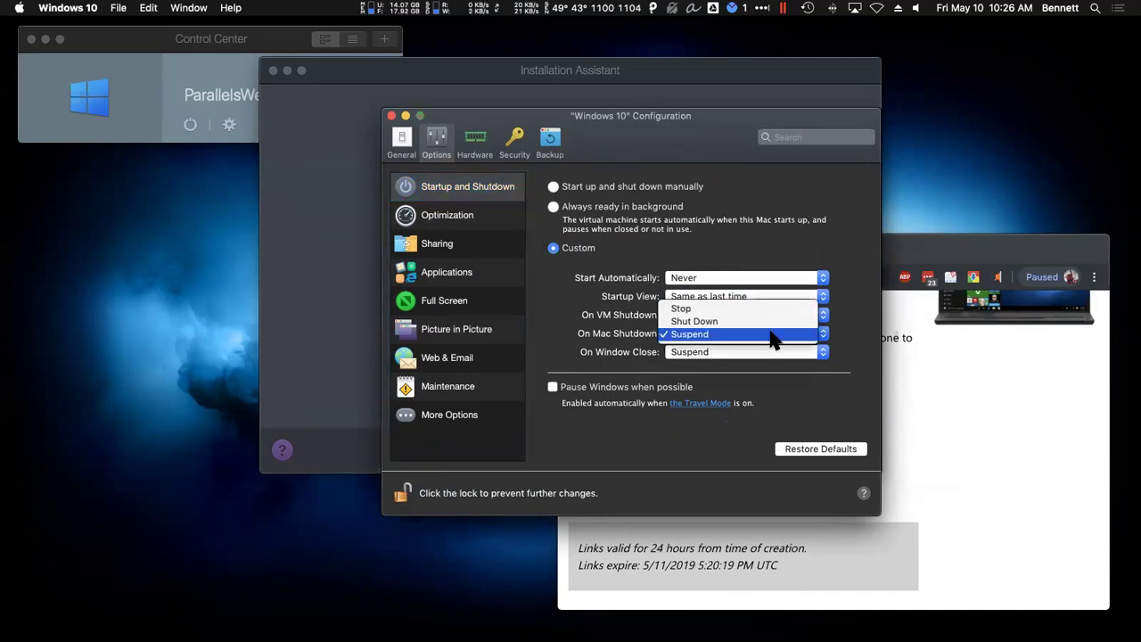
click(626, 336)
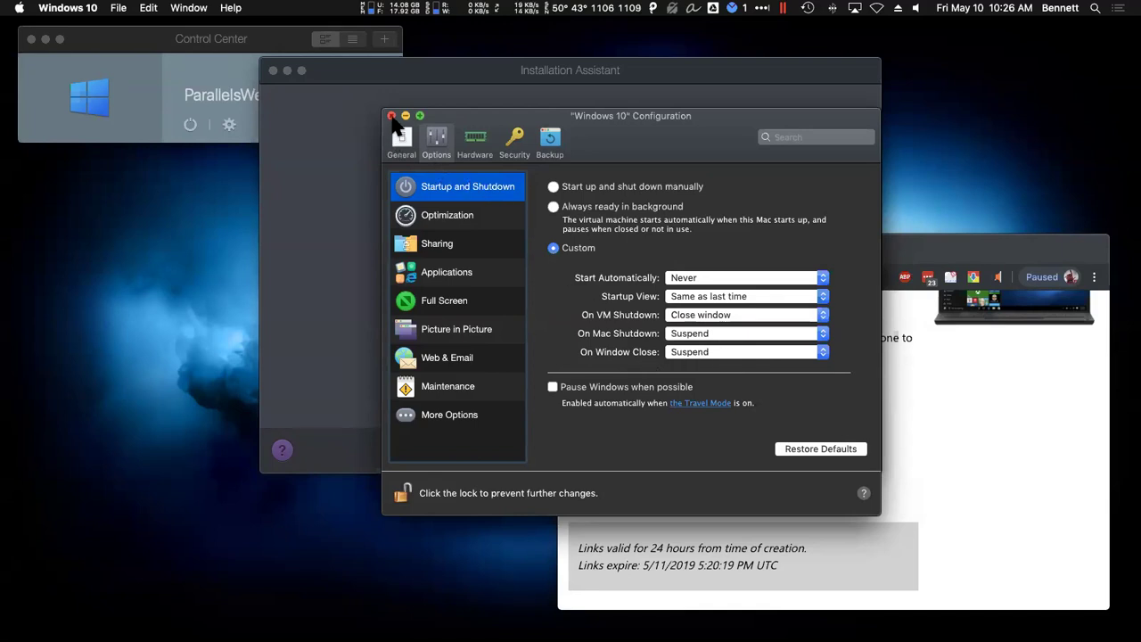
click(720, 355)
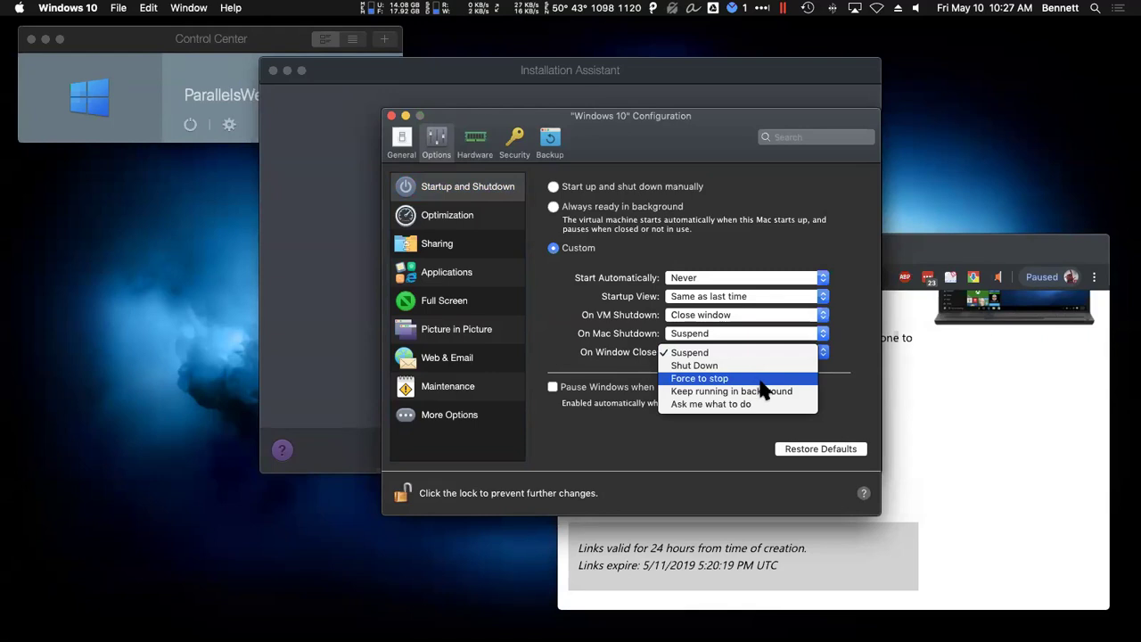
click(573, 357)
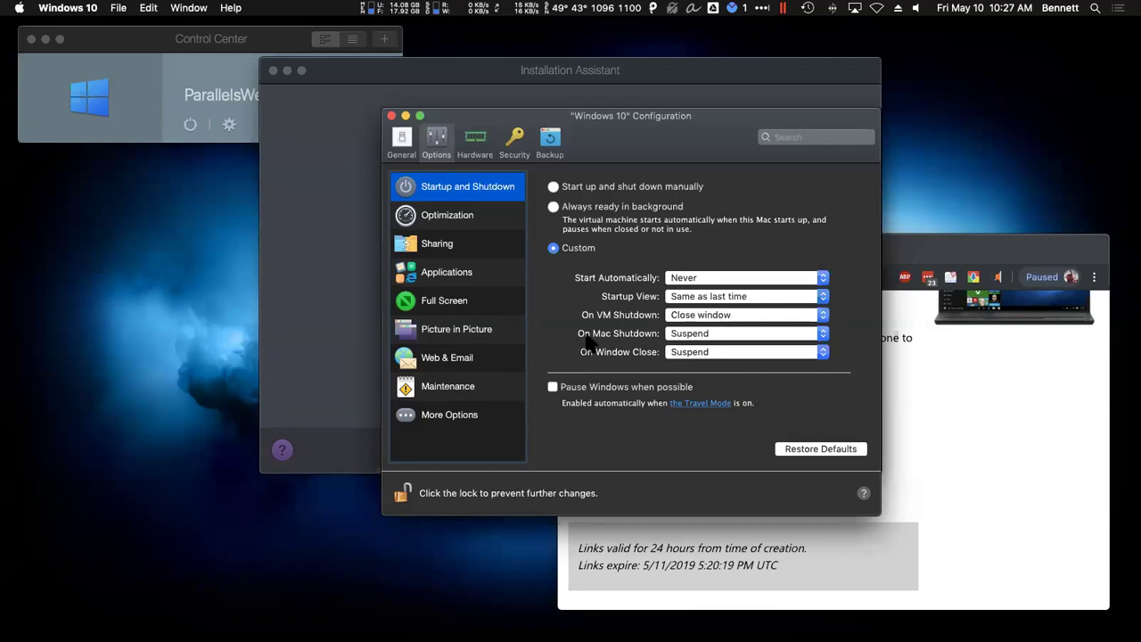
Step: Examine the Optimization resource usage setting and the Share folders choices for sharing the Mac with Windows
click(443, 221)
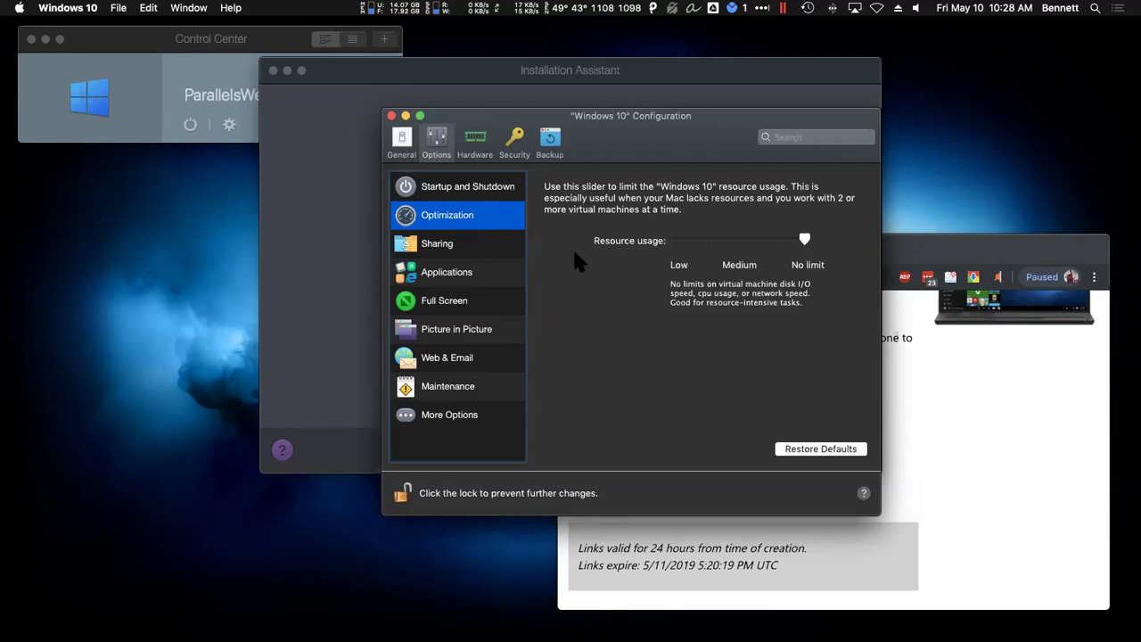
click(438, 244)
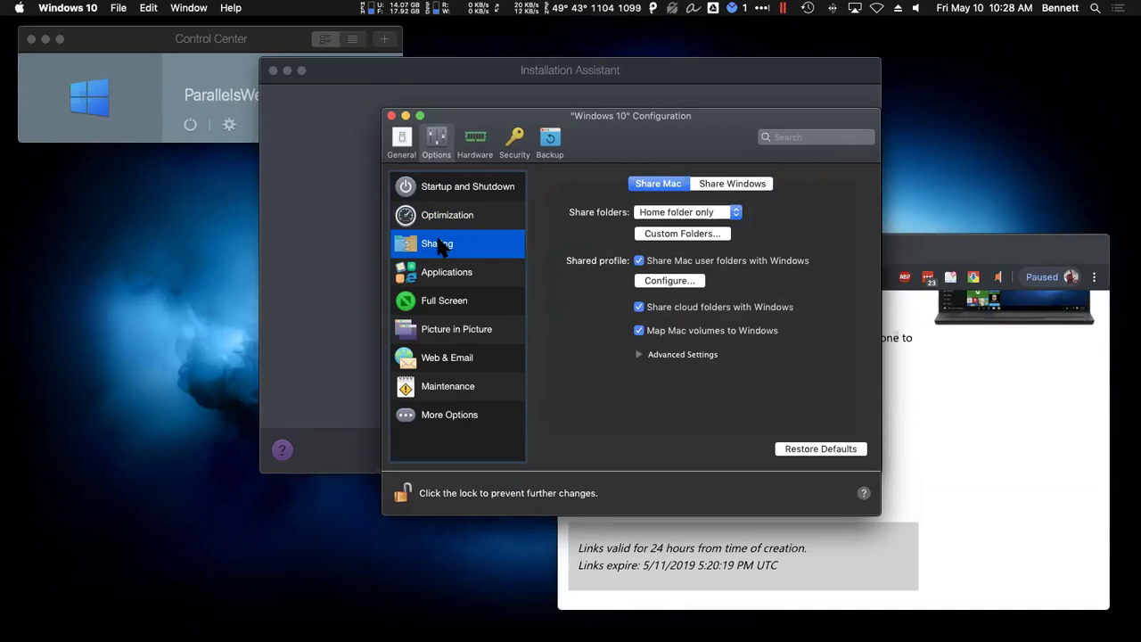
click(726, 211)
click(758, 214)
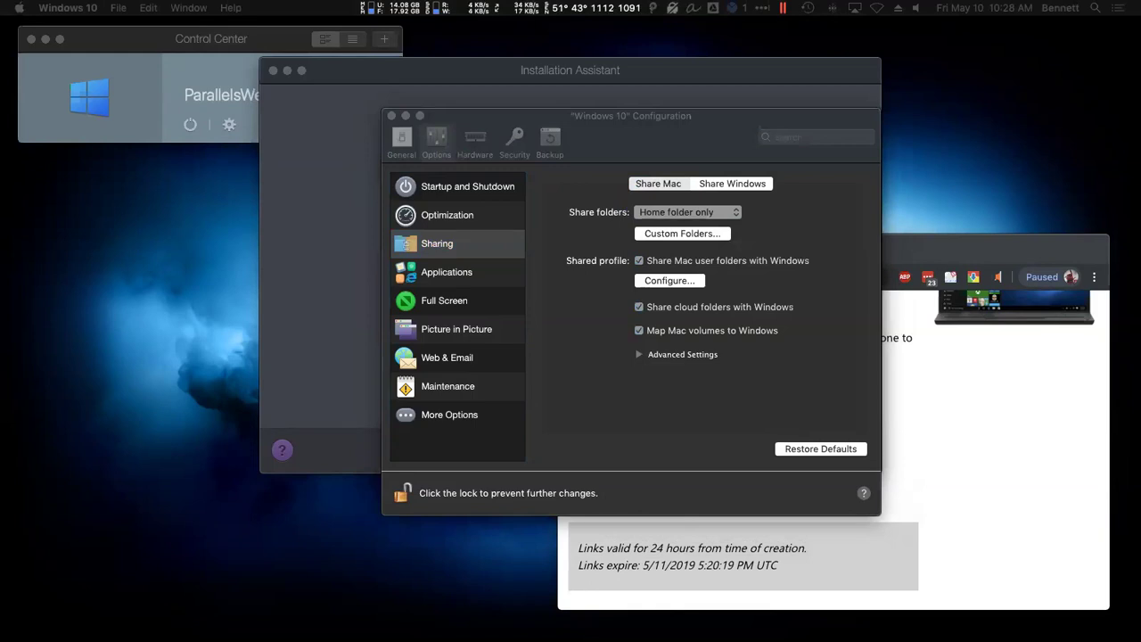
Step: Show the Mac home folder in a smaller Finder window and return to the Windows 10 configuration
drag(1023, 442, 267, 355)
click(399, 422)
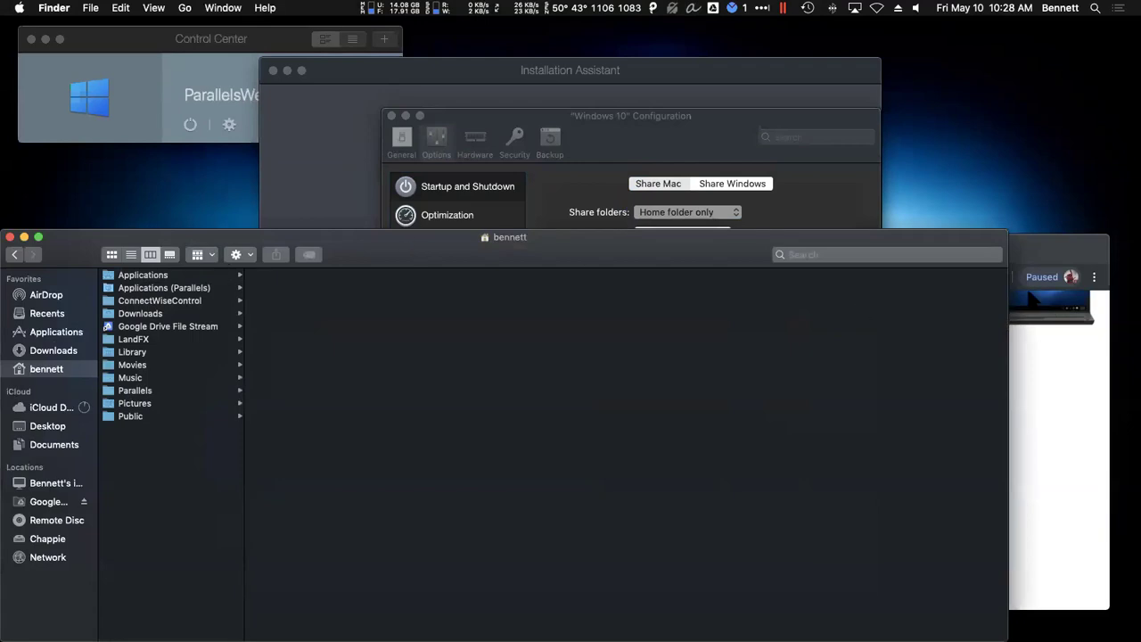
drag(1010, 230, 483, 403)
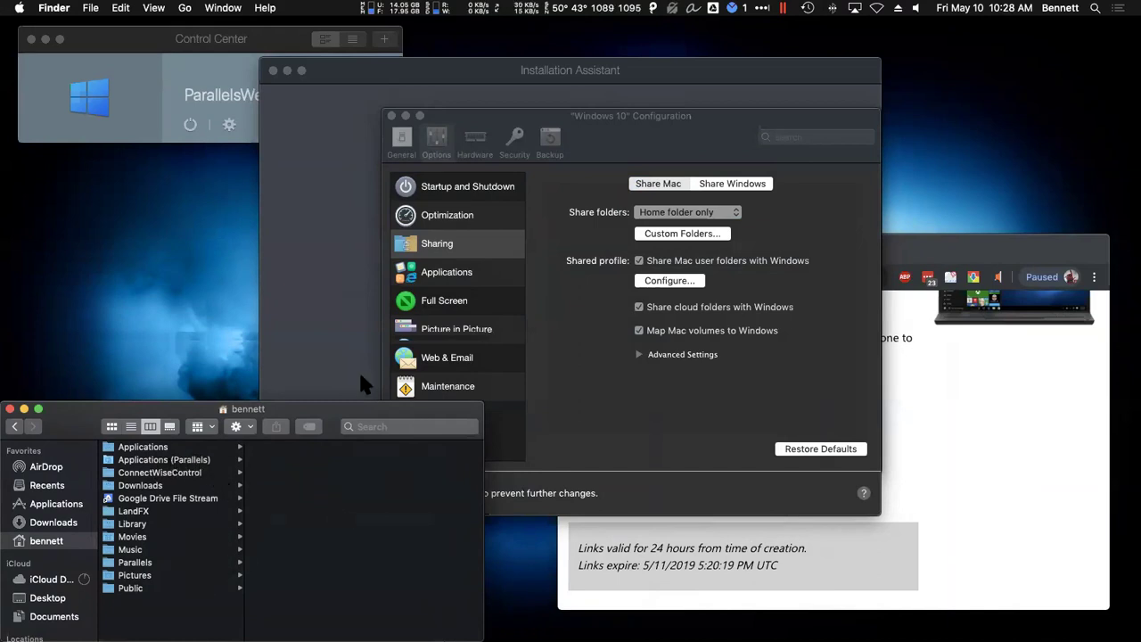
click(649, 118)
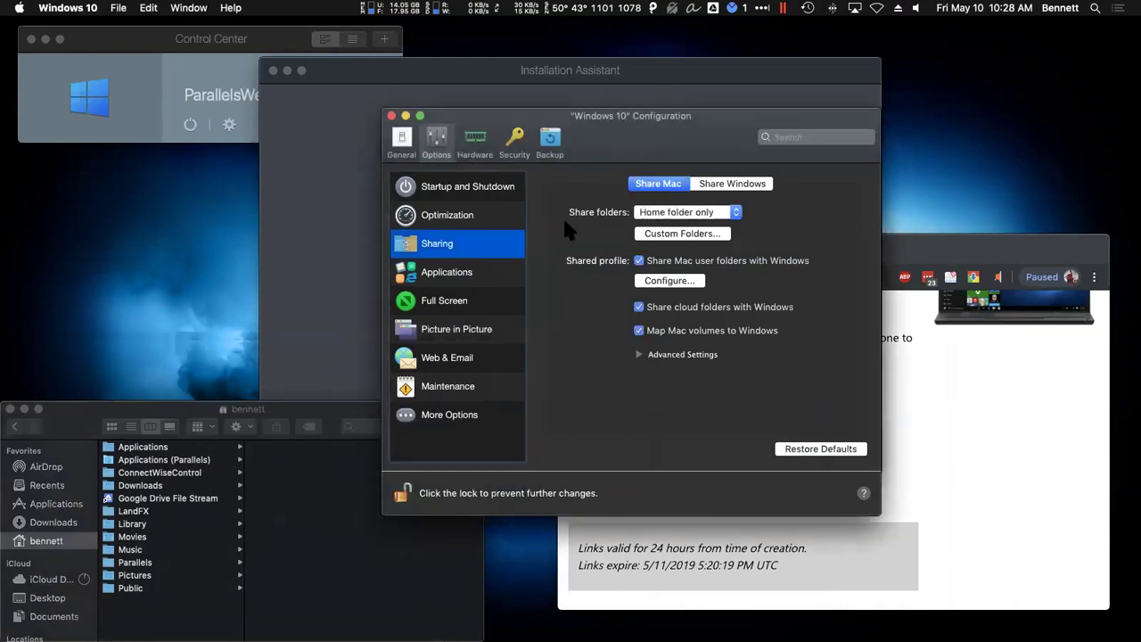
Step: Compare the Share folders options None, Home folder only and All disks
click(734, 214)
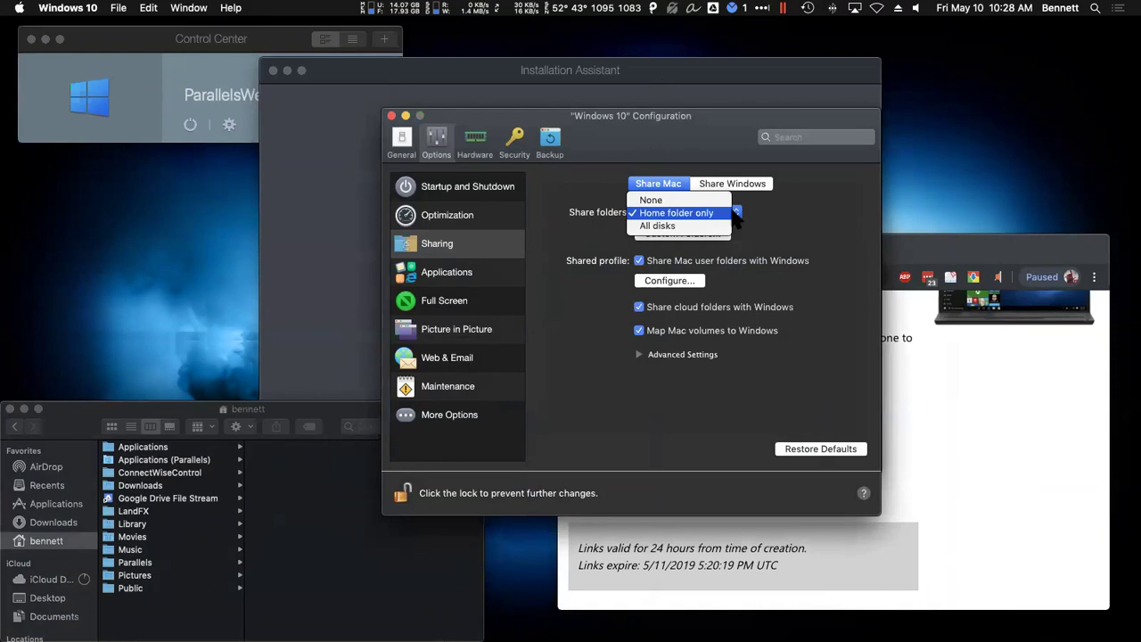
click(734, 214)
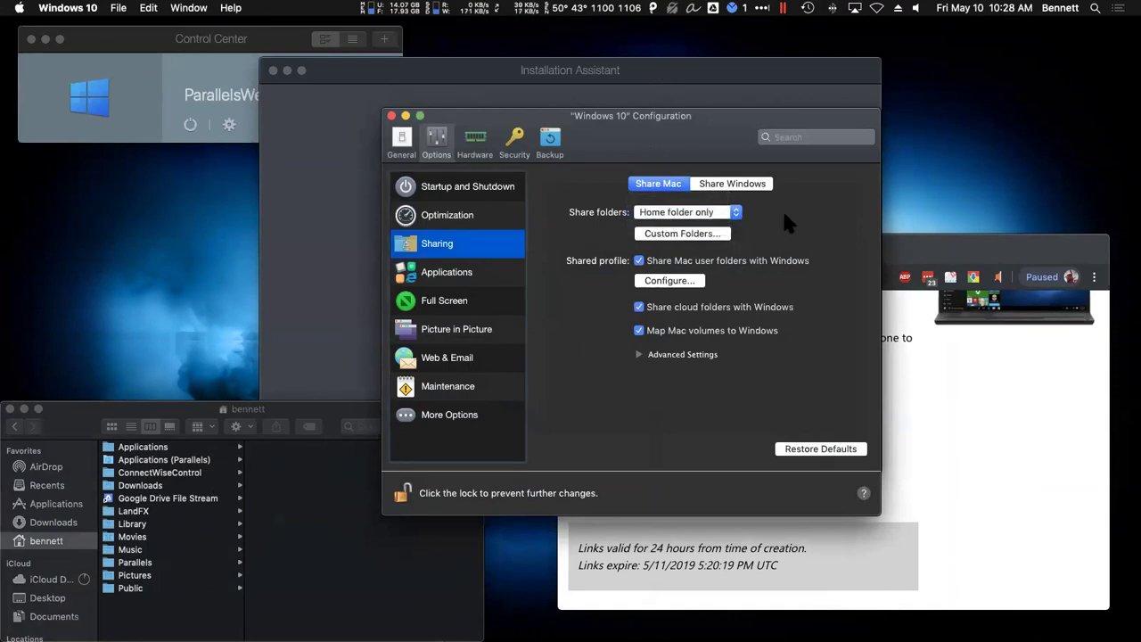
click(735, 215)
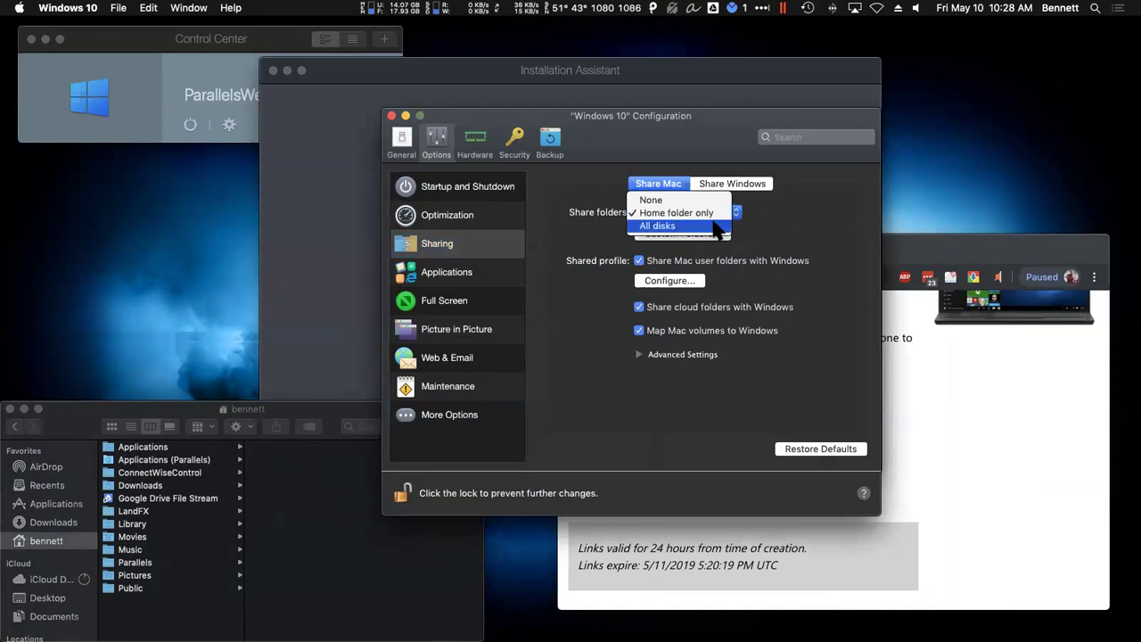
click(782, 219)
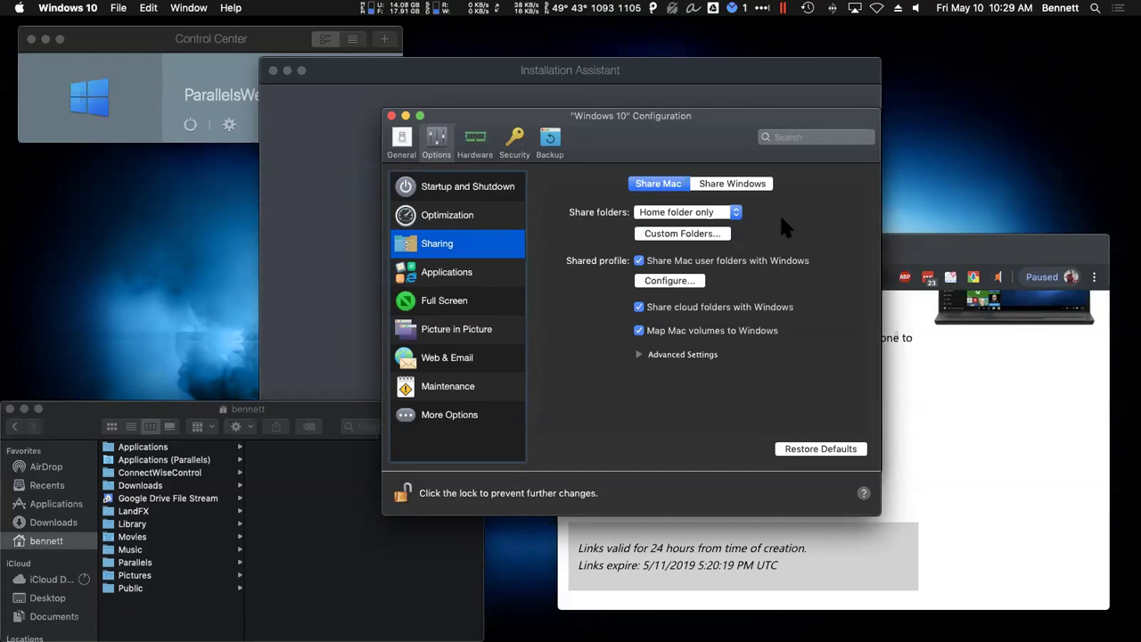
Step: Add the Test Share folder from Macintosh HD as a custom Mac folder shared with Windows
click(706, 231)
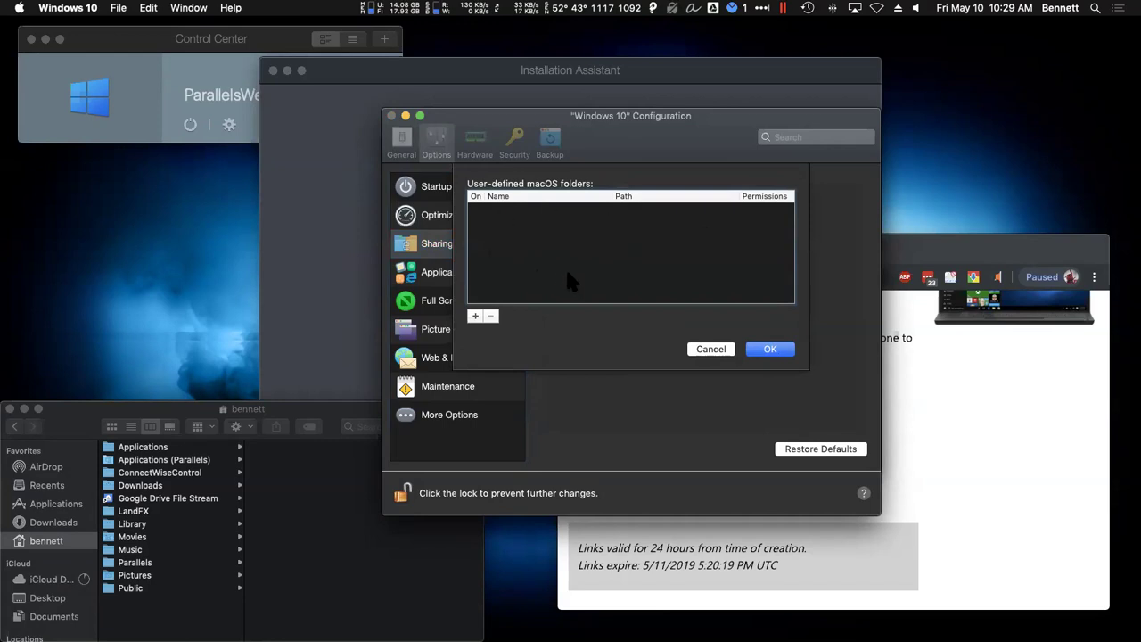
click(475, 315)
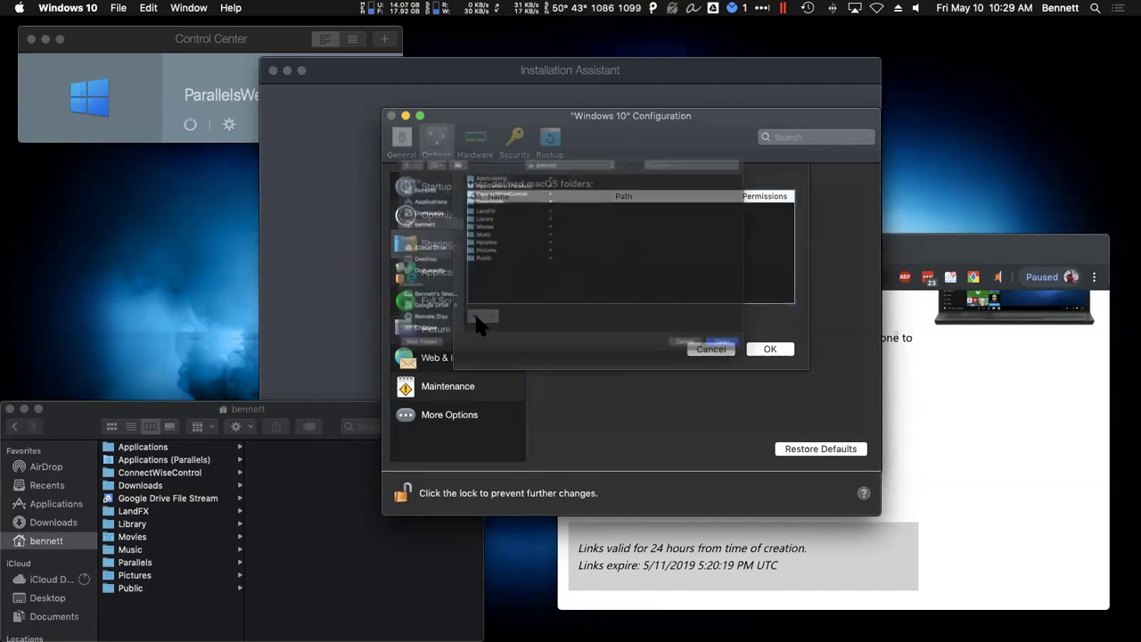
click(344, 319)
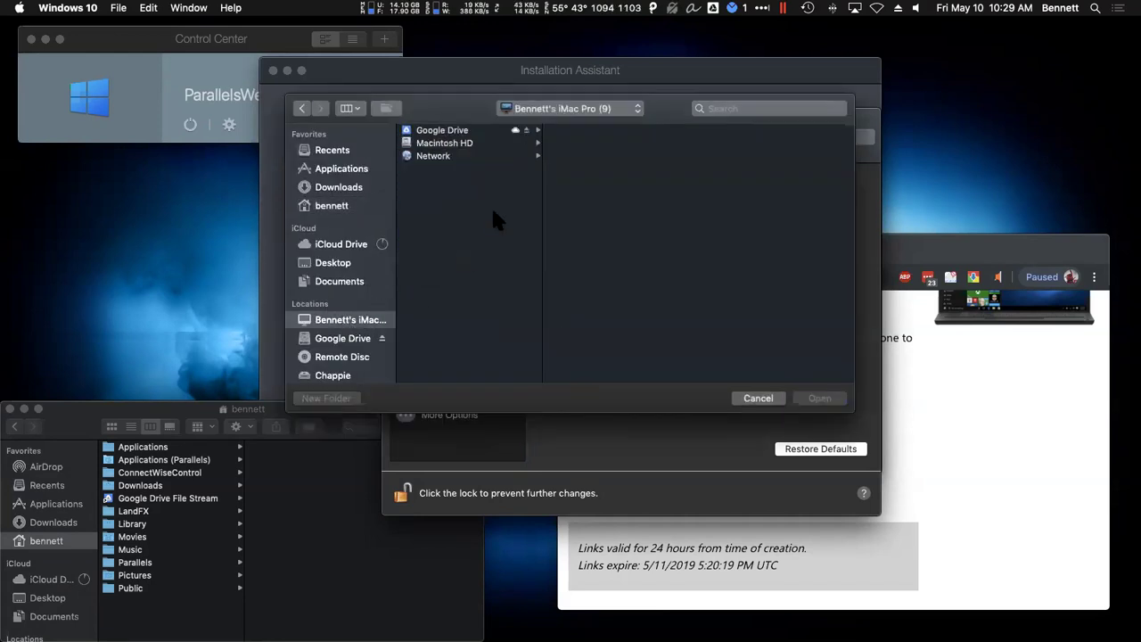
click(459, 143)
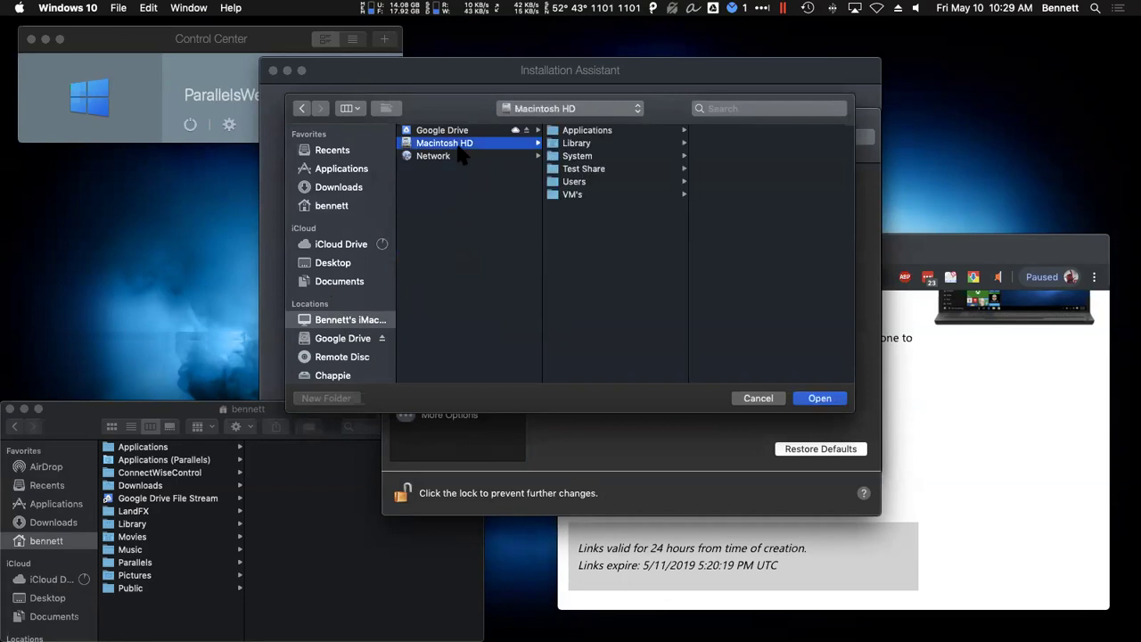
click(579, 170)
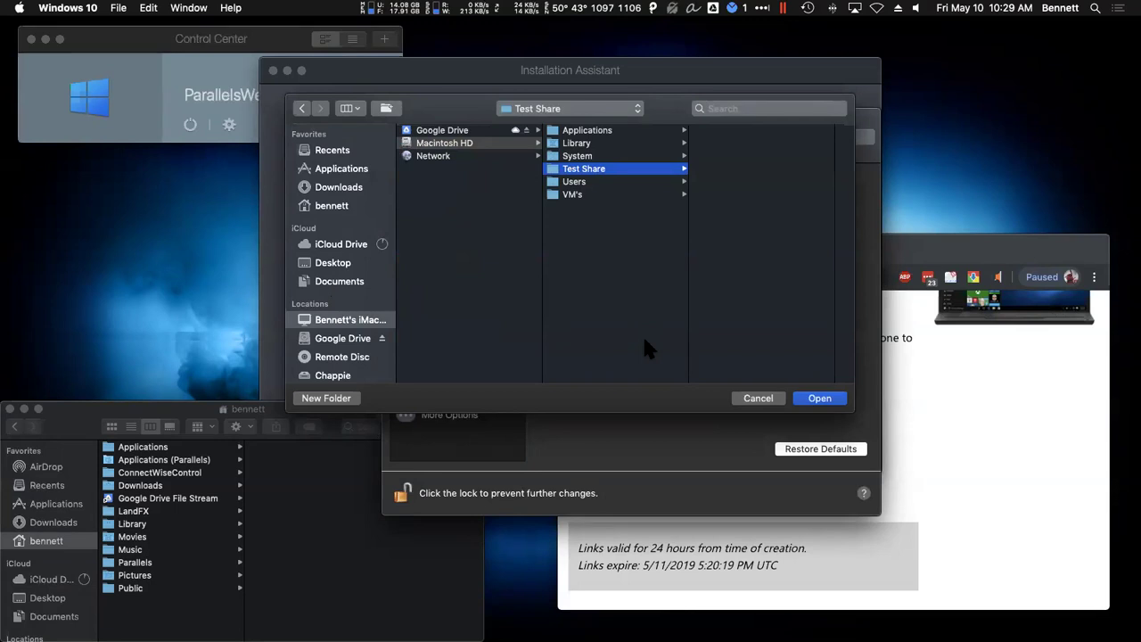
click(819, 396)
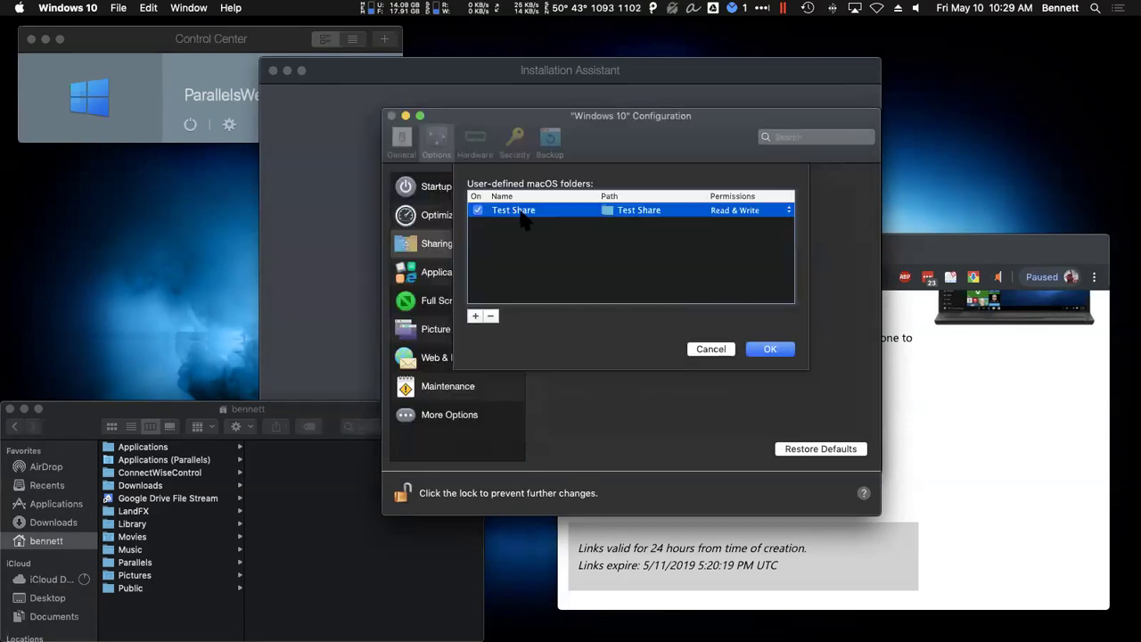
click(785, 348)
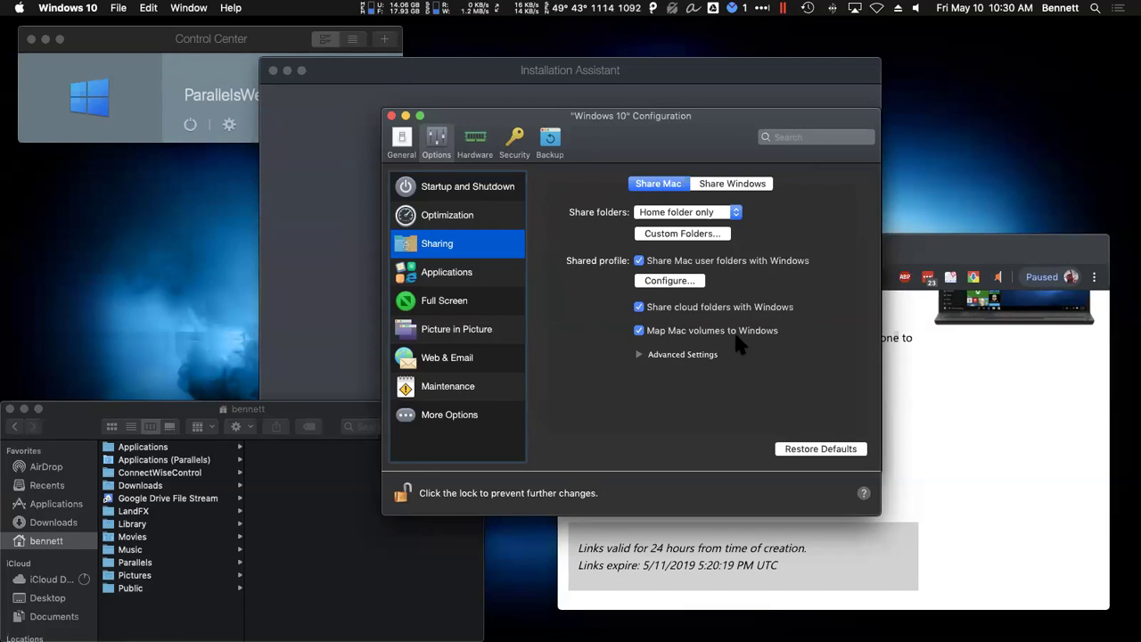
Step: Check the Share Windows settings, and enable scheduled Windows maintenance on Weekdays
click(755, 183)
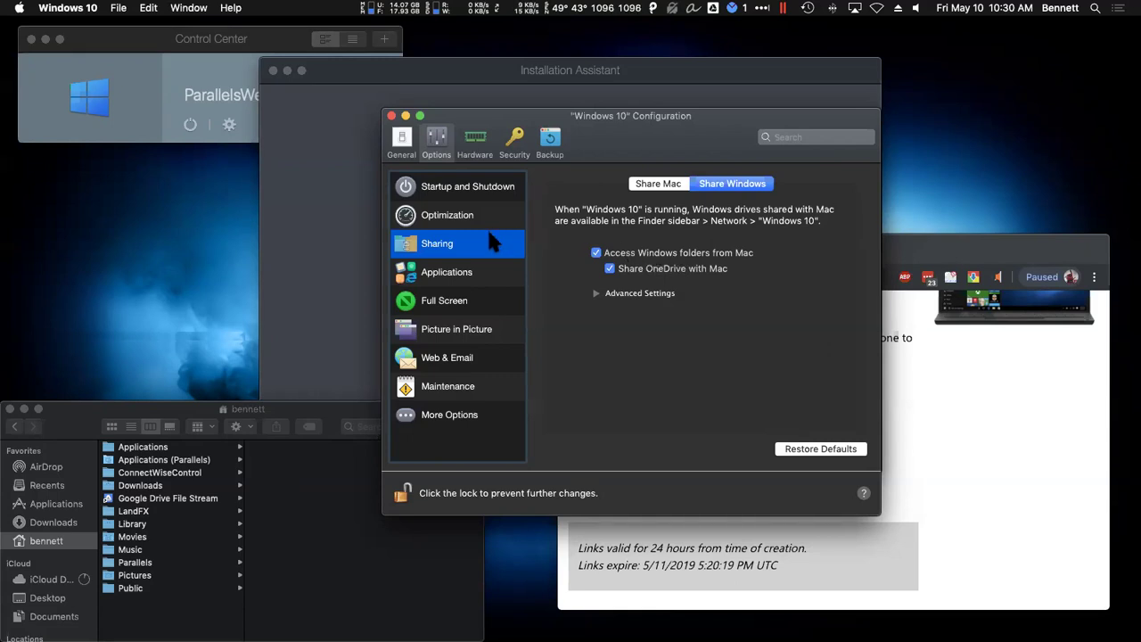
click(479, 389)
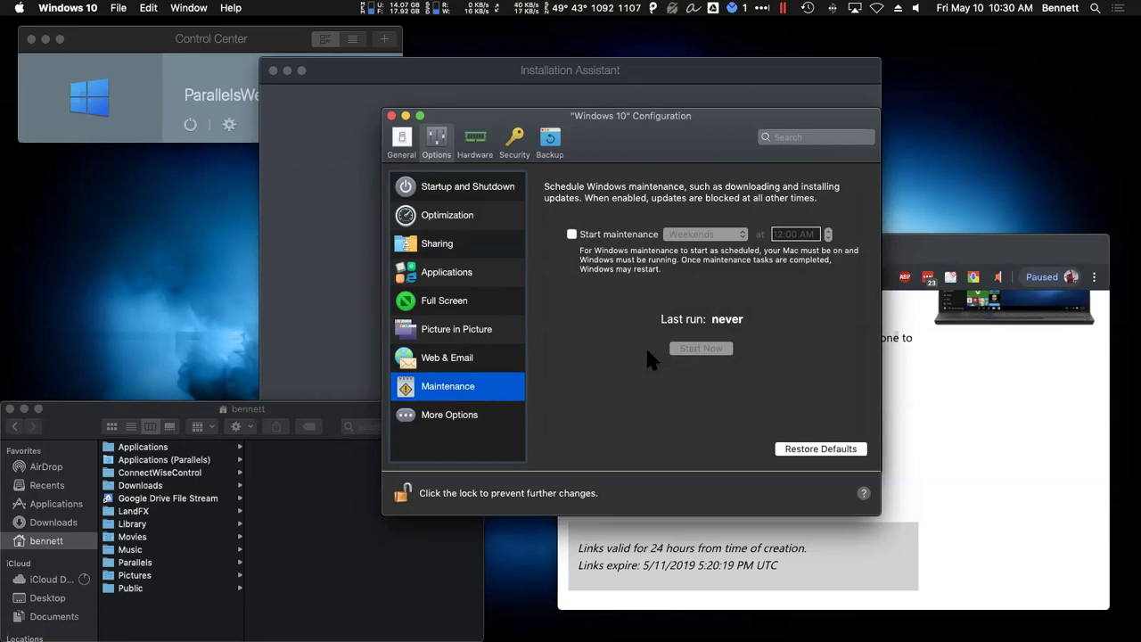
click(571, 233)
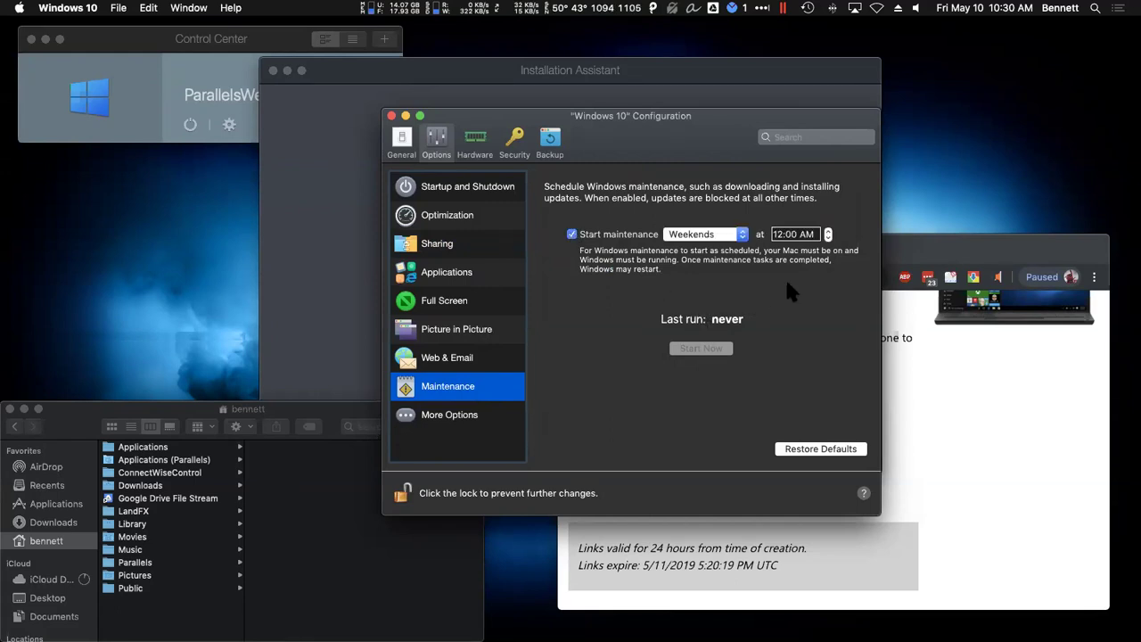
click(744, 234)
click(726, 237)
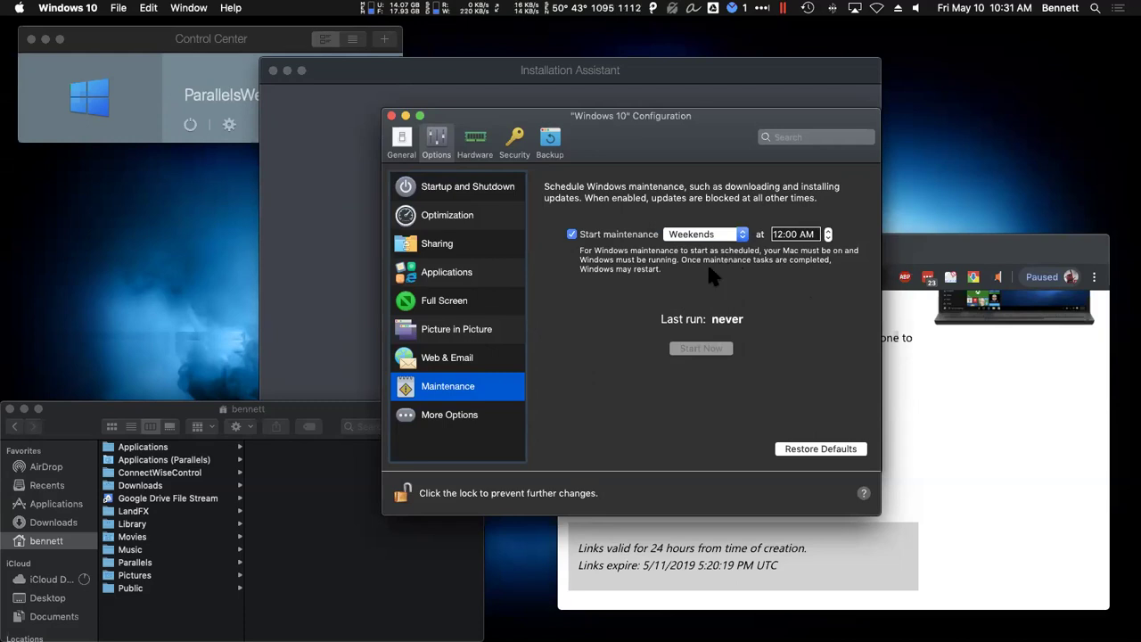
click(742, 234)
click(727, 220)
Step: Set the maintenance start time to 12:00 PM, and switch scheduled maintenance off and back on
click(793, 233)
key(Left)
key(BackSpace)
text(P)
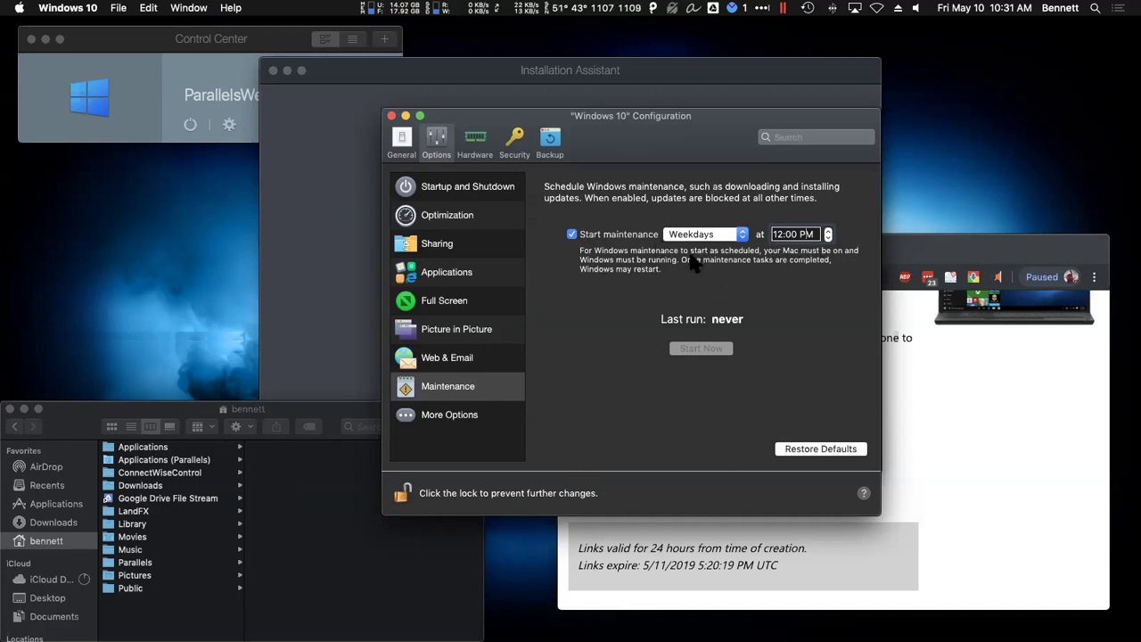
click(571, 234)
click(571, 235)
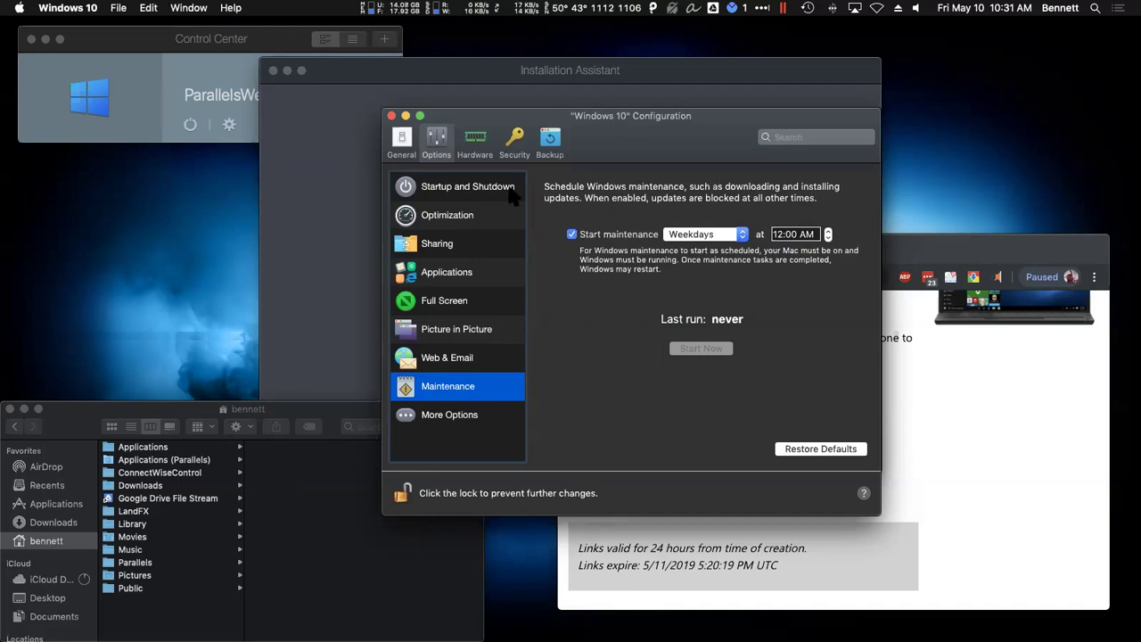
Step: Assign 4 processors and 8192 MB of memory to the Windows 10 virtual machine
click(478, 133)
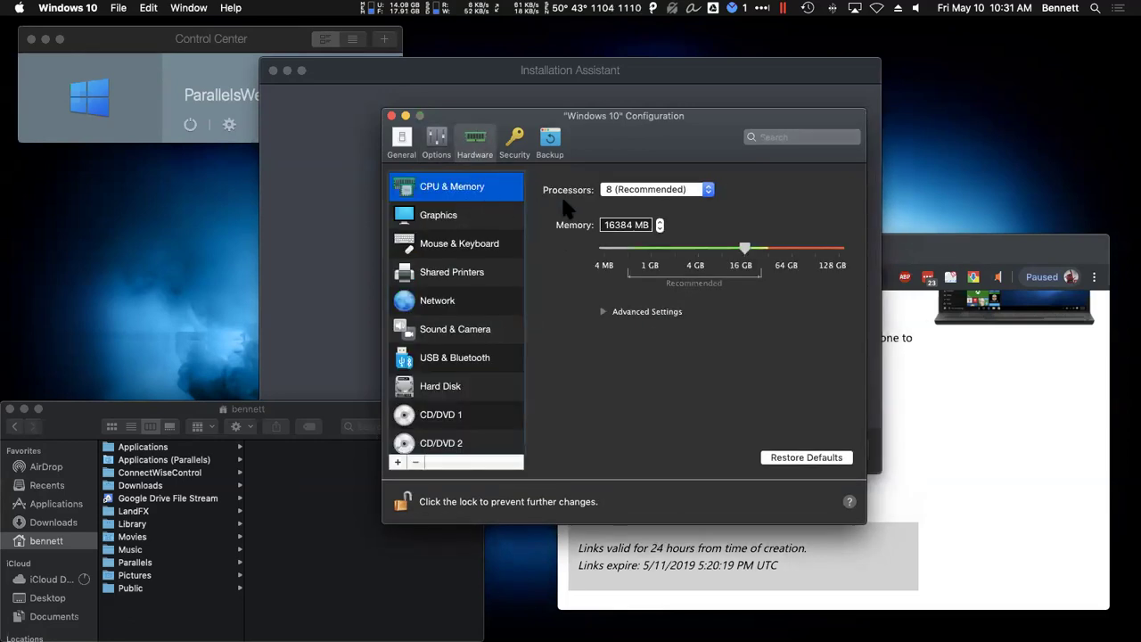
click(709, 192)
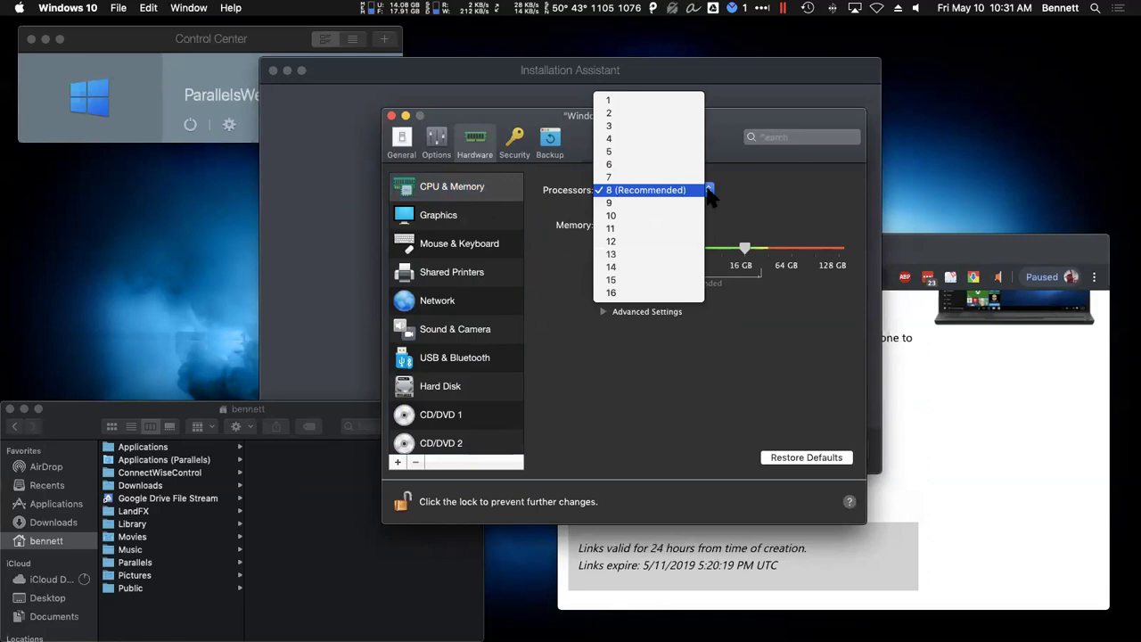
click(664, 139)
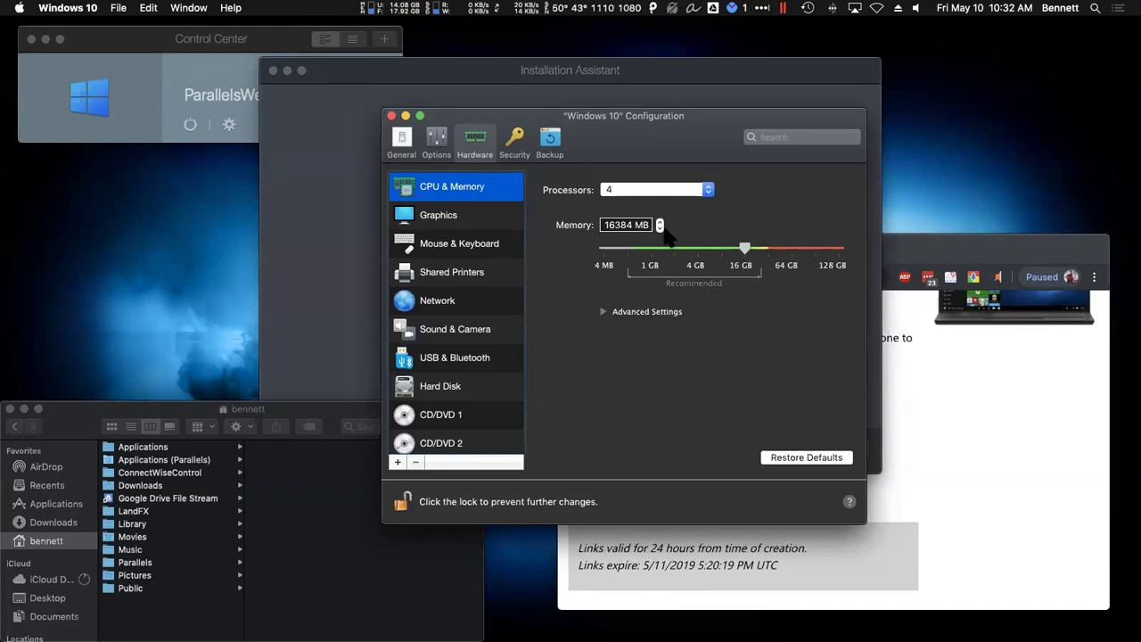
drag(745, 248, 721, 251)
click(254, 39)
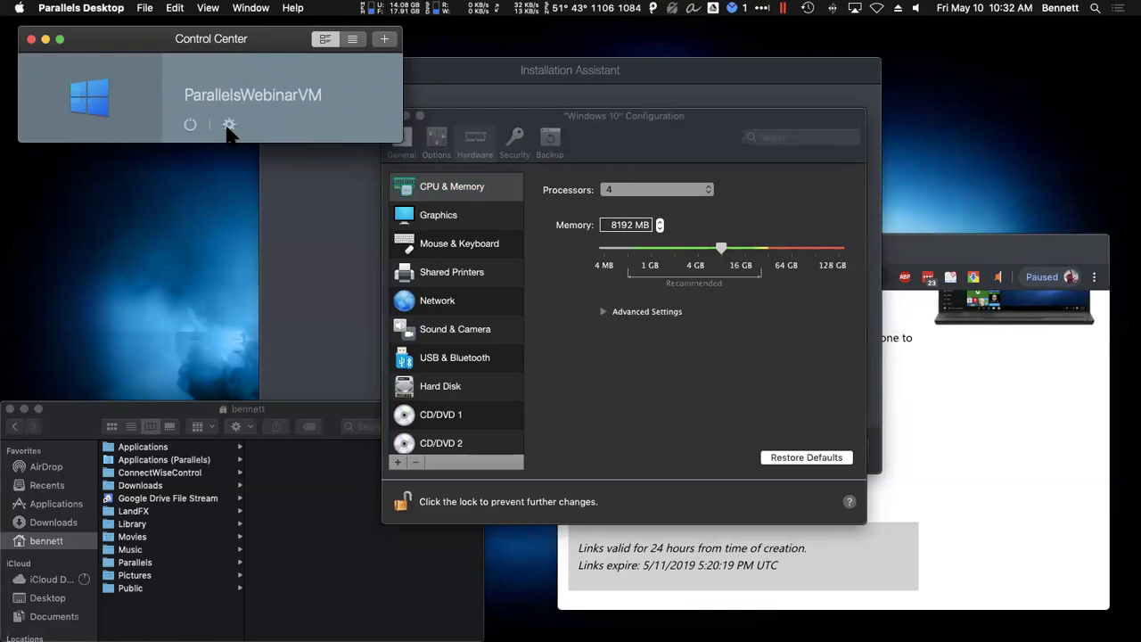
click(671, 127)
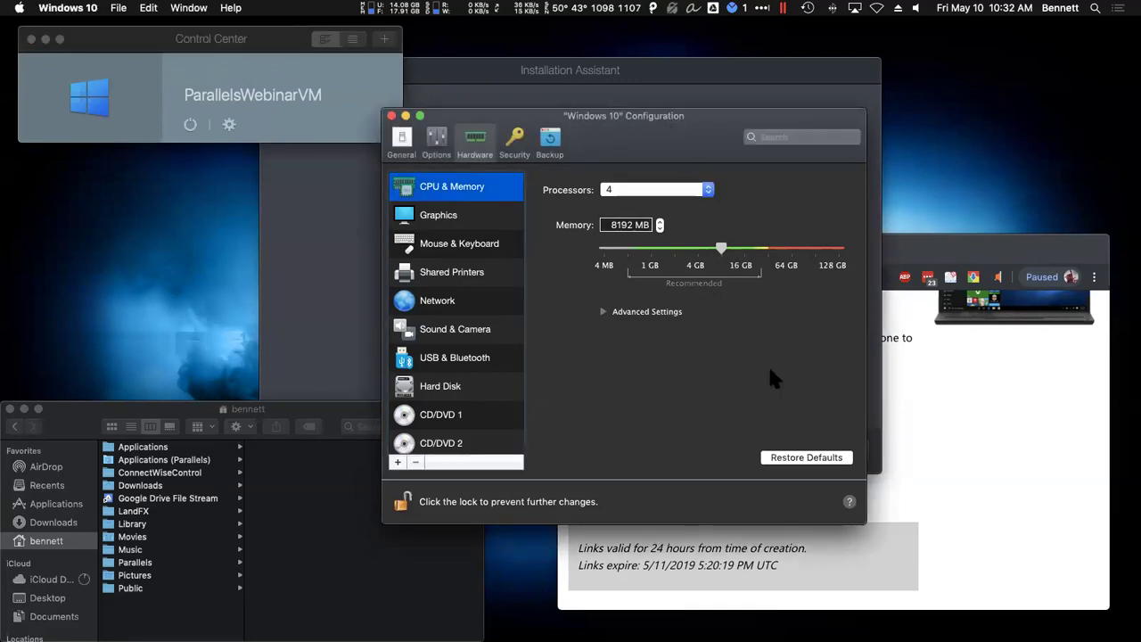
Step: Set the graphics resolution to Scaled, and set the mouse to Don't optimize for games
click(430, 216)
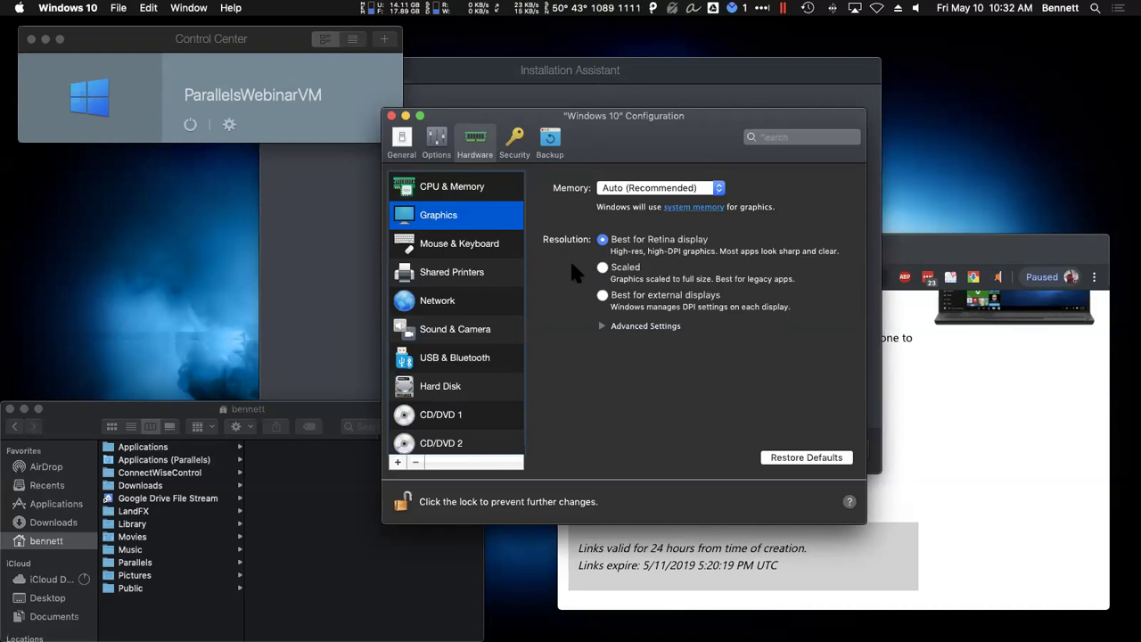
click(602, 267)
click(486, 246)
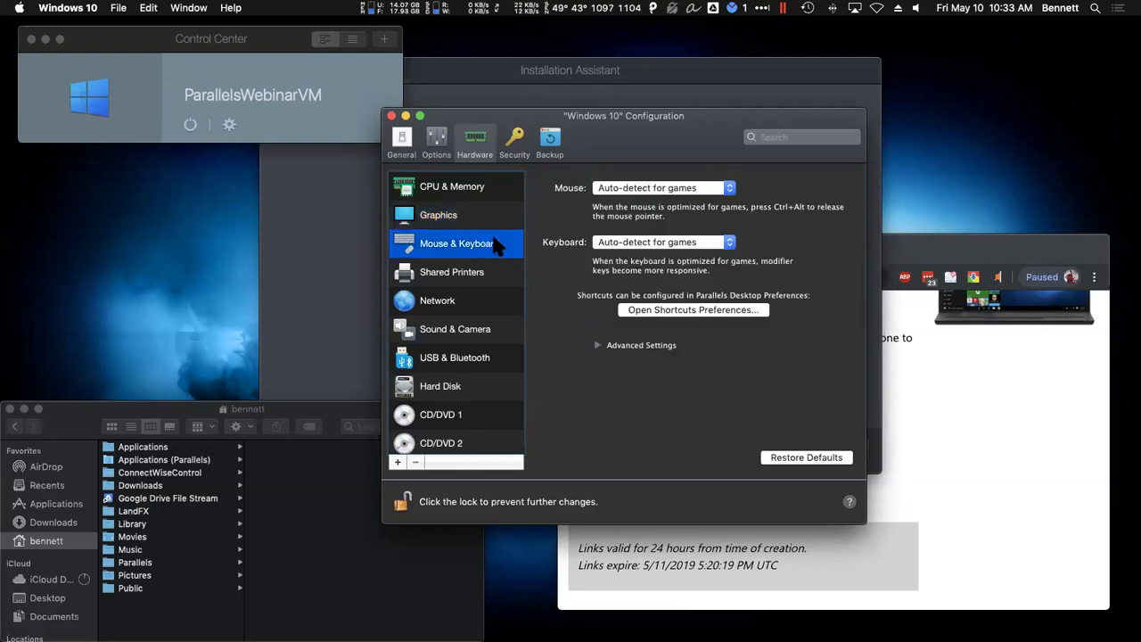
click(710, 188)
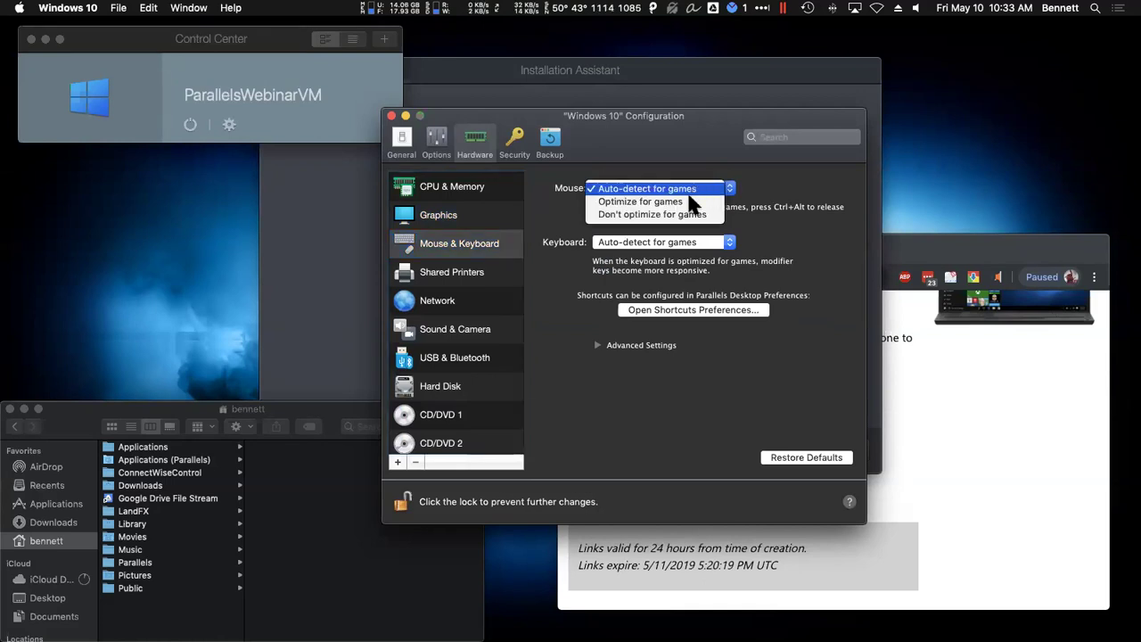
click(692, 215)
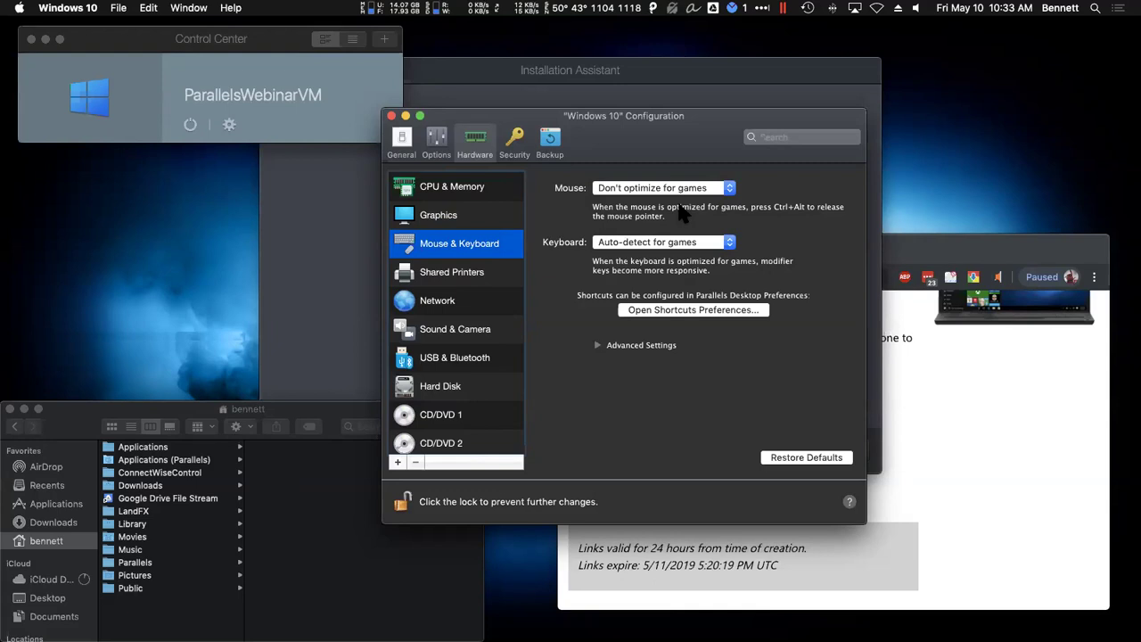
Step: Examine the shared printer options and the hard disk's advanced settings
click(473, 278)
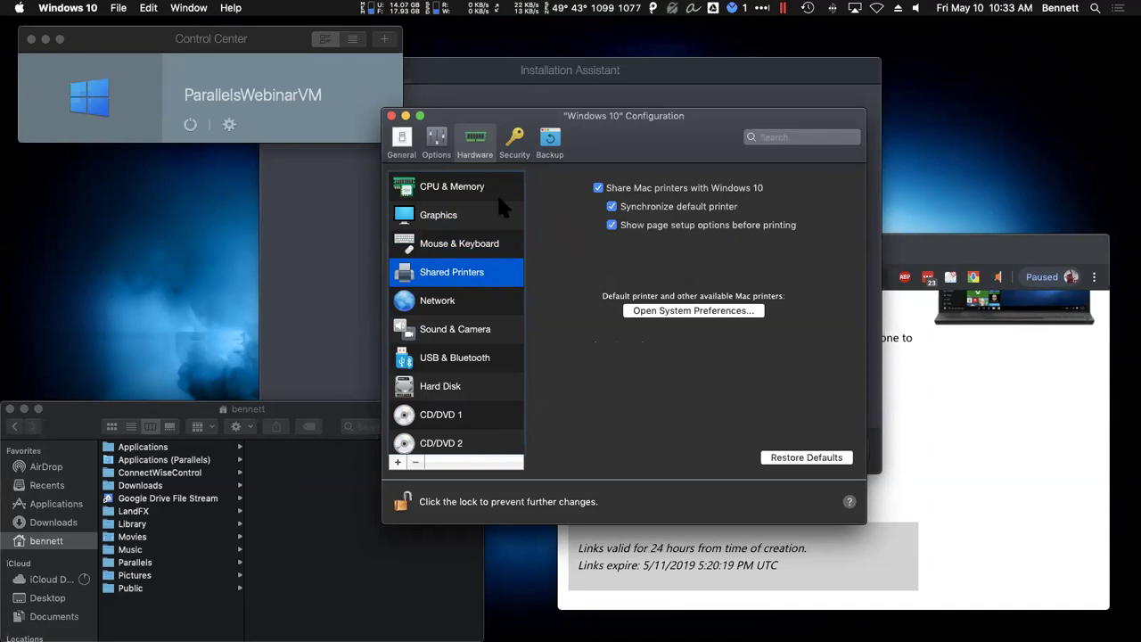
click(459, 392)
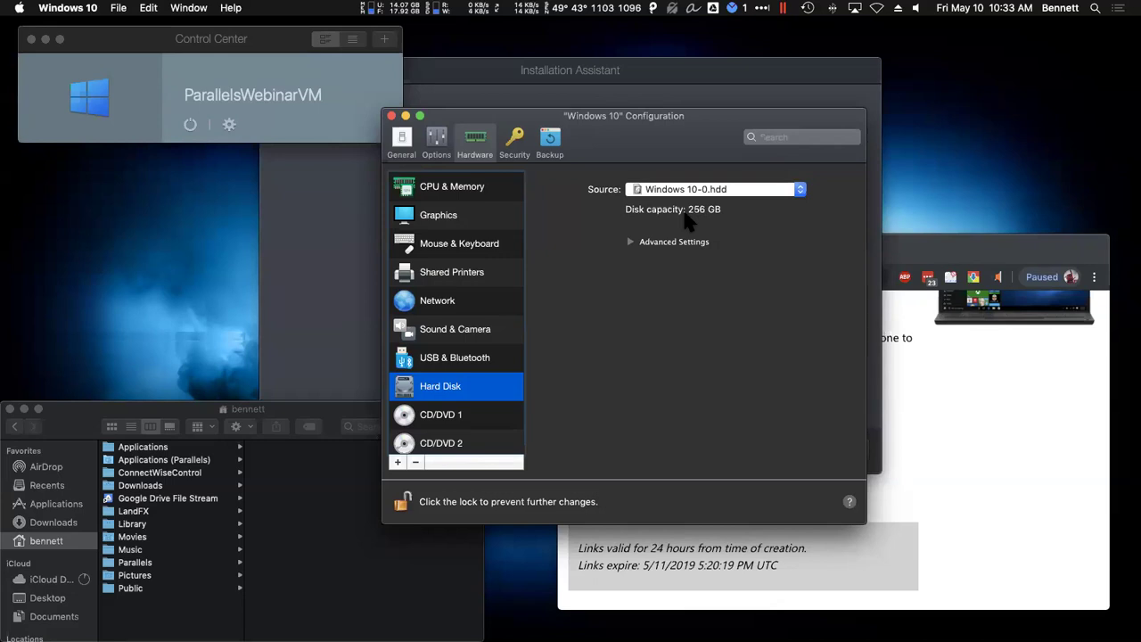
click(630, 242)
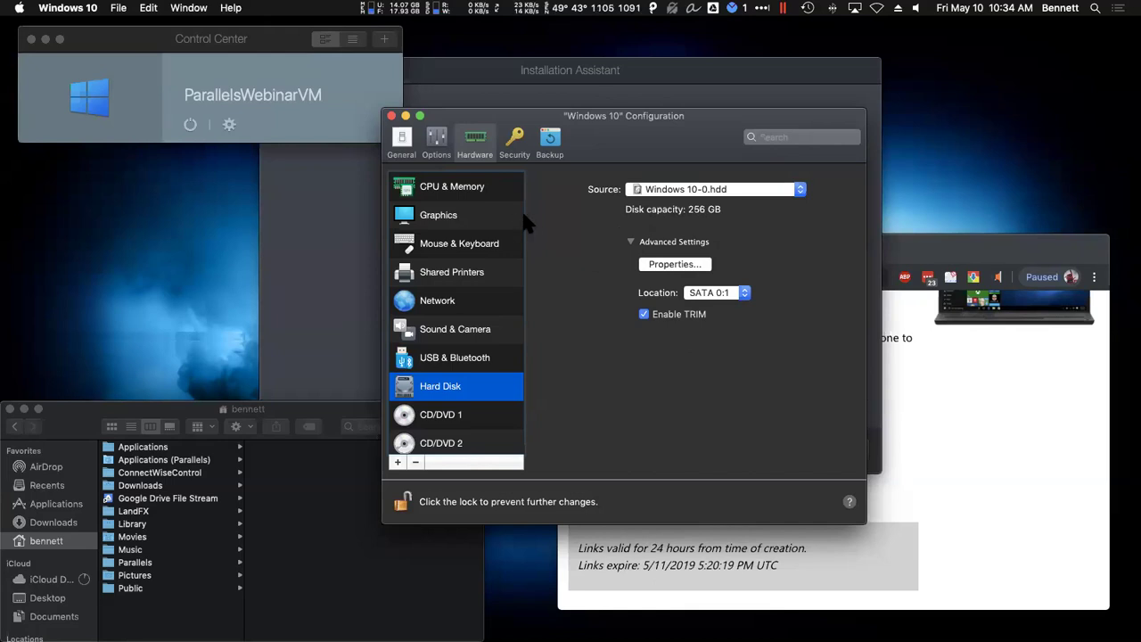
Step: Enable SmartGuard backup for the Windows 10 virtual machine, and close its configuration
click(549, 141)
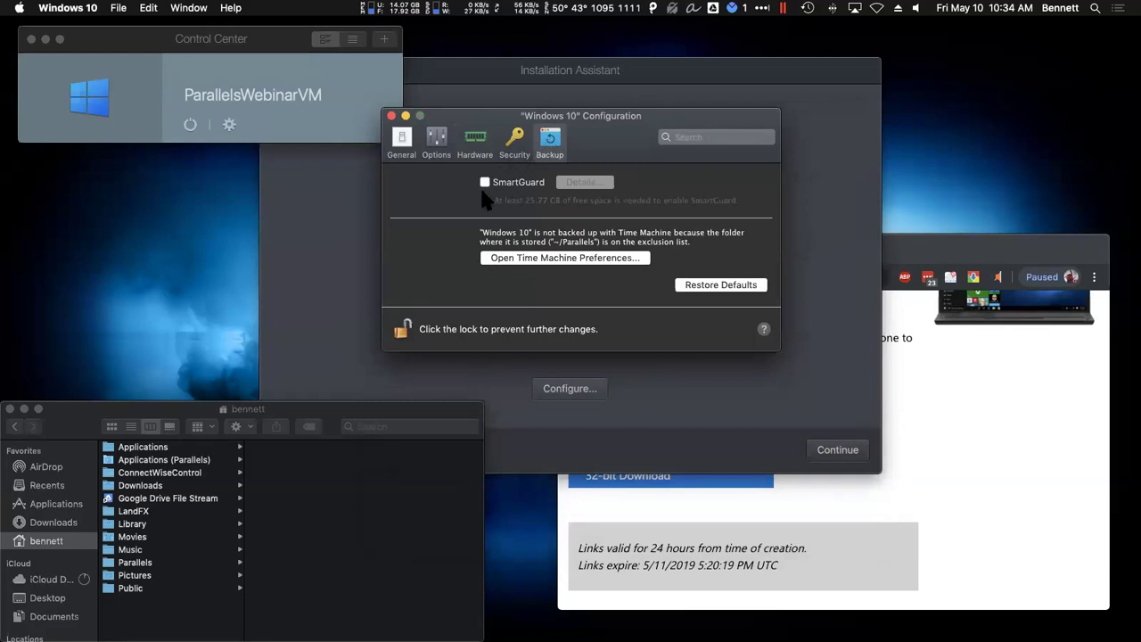
click(485, 183)
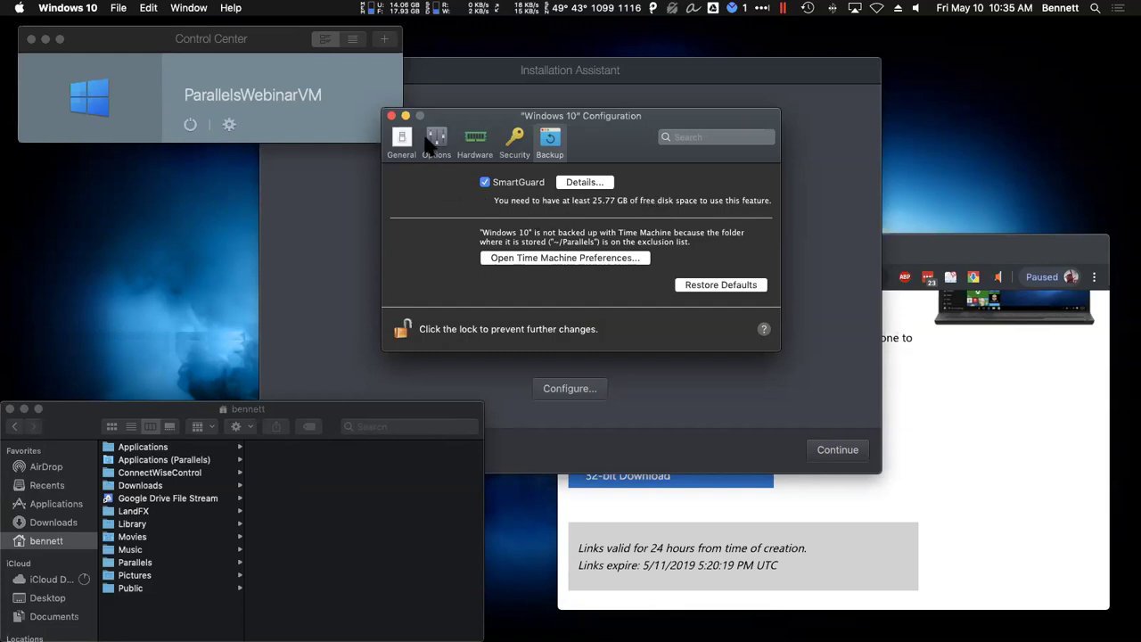
click(392, 117)
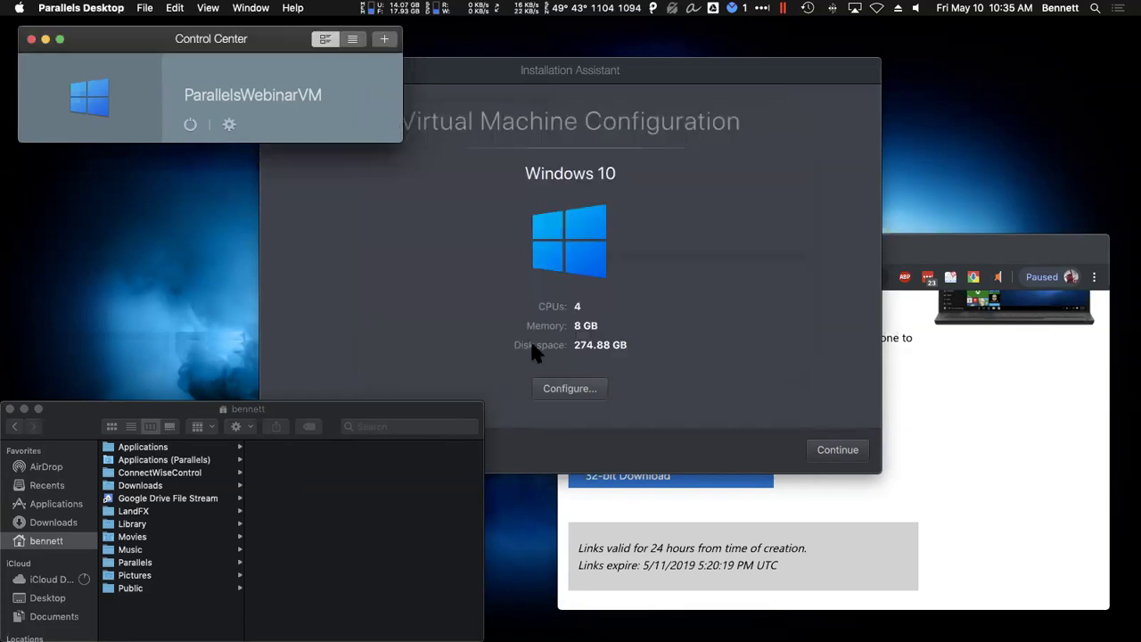
Step: Continue to the Windows 10 installation, and stop it at the operating system selection
click(755, 323)
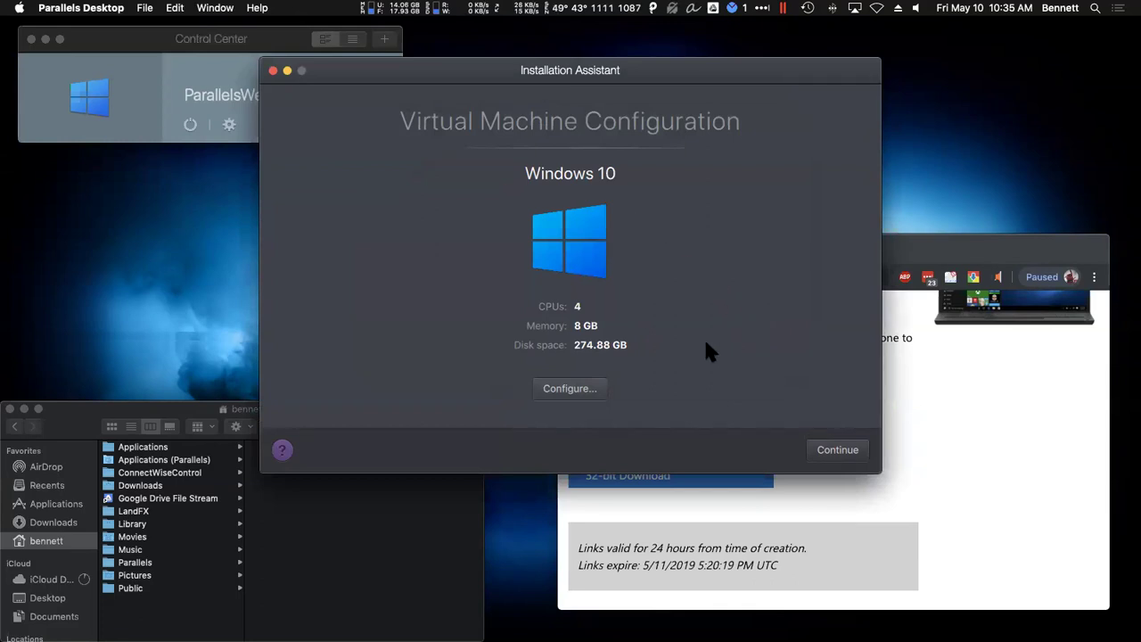
click(838, 449)
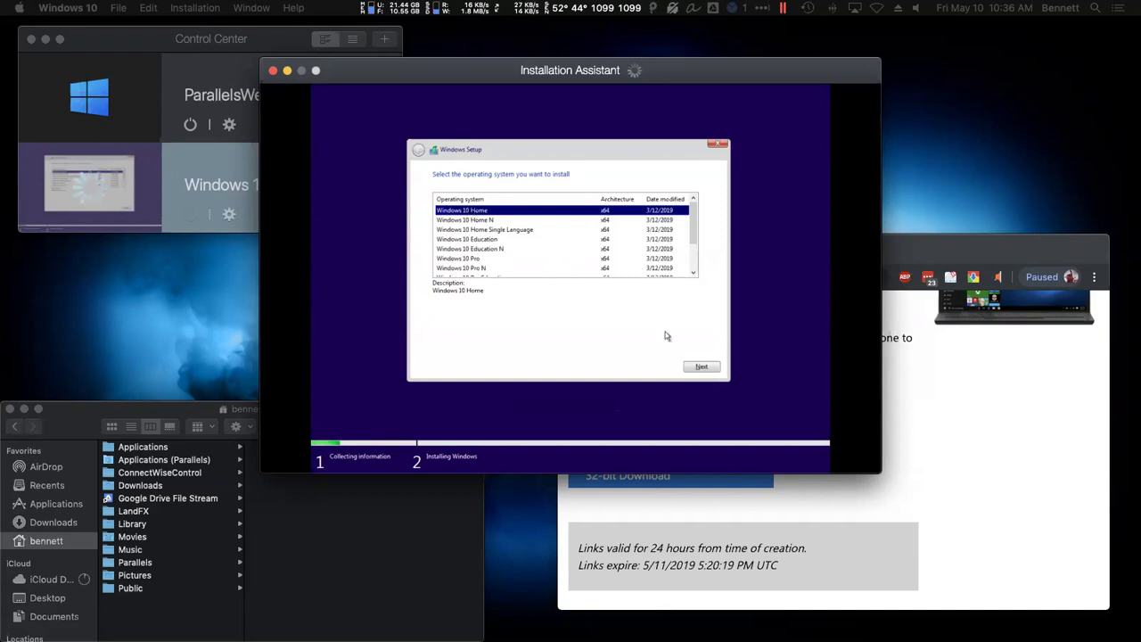
click(273, 70)
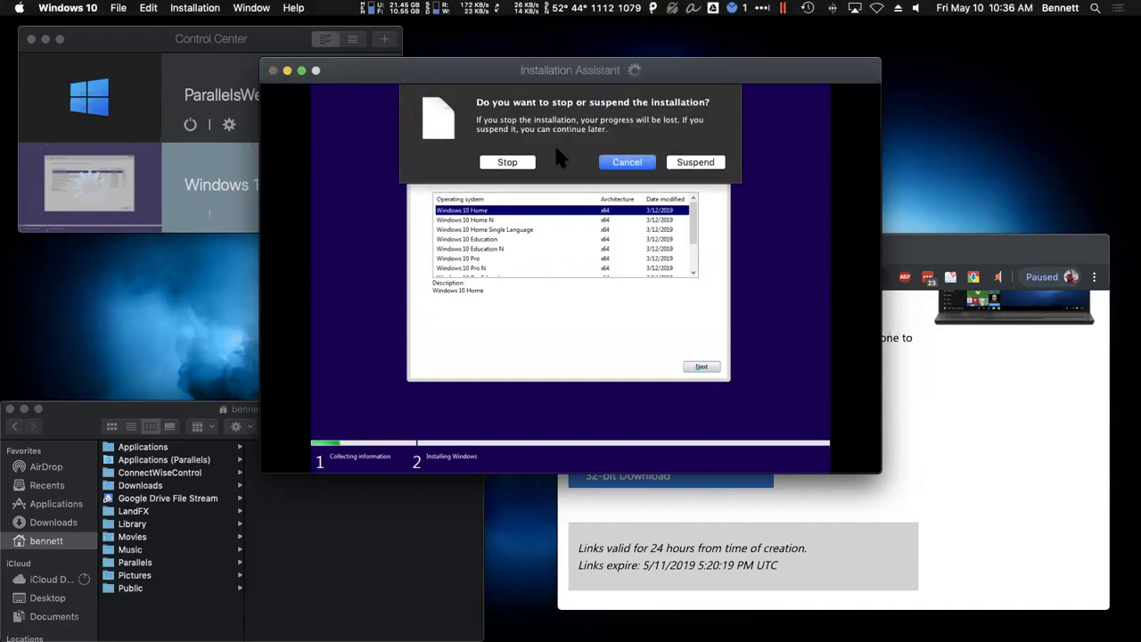
click(507, 163)
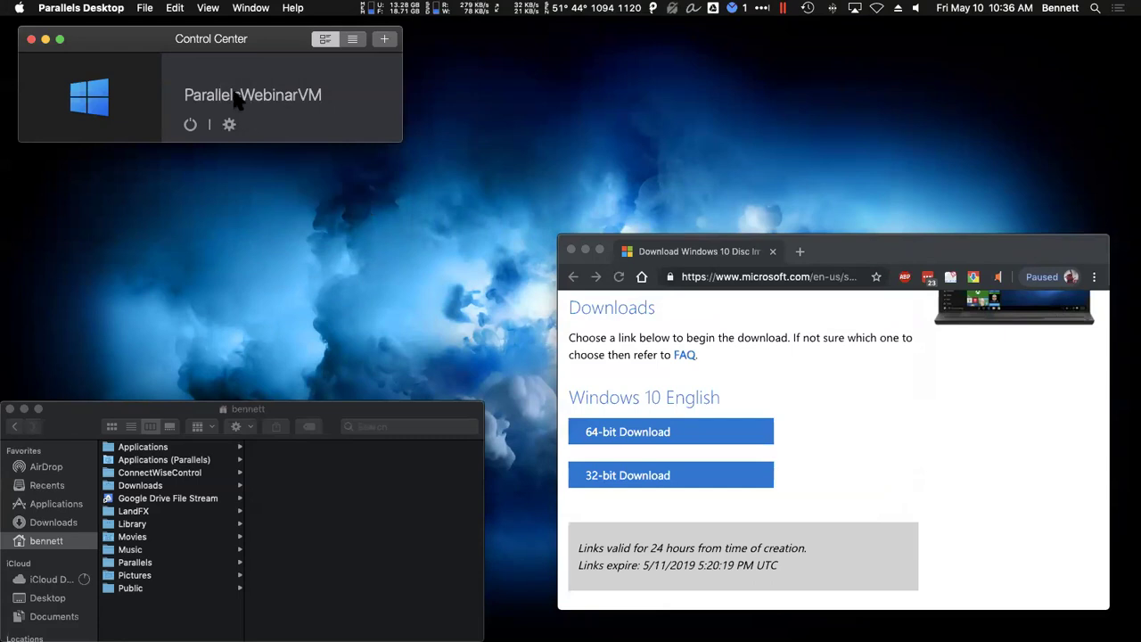
Step: Start the ParallelsWebinarVM virtual machine, and clear all of its Windows notifications
click(89, 95)
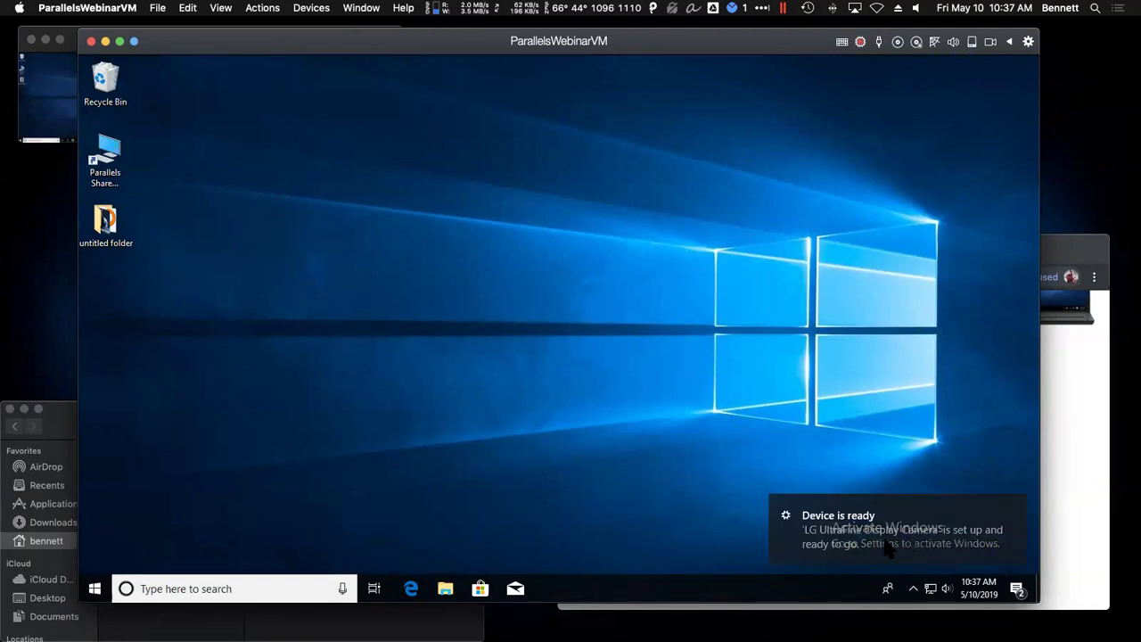
click(1011, 581)
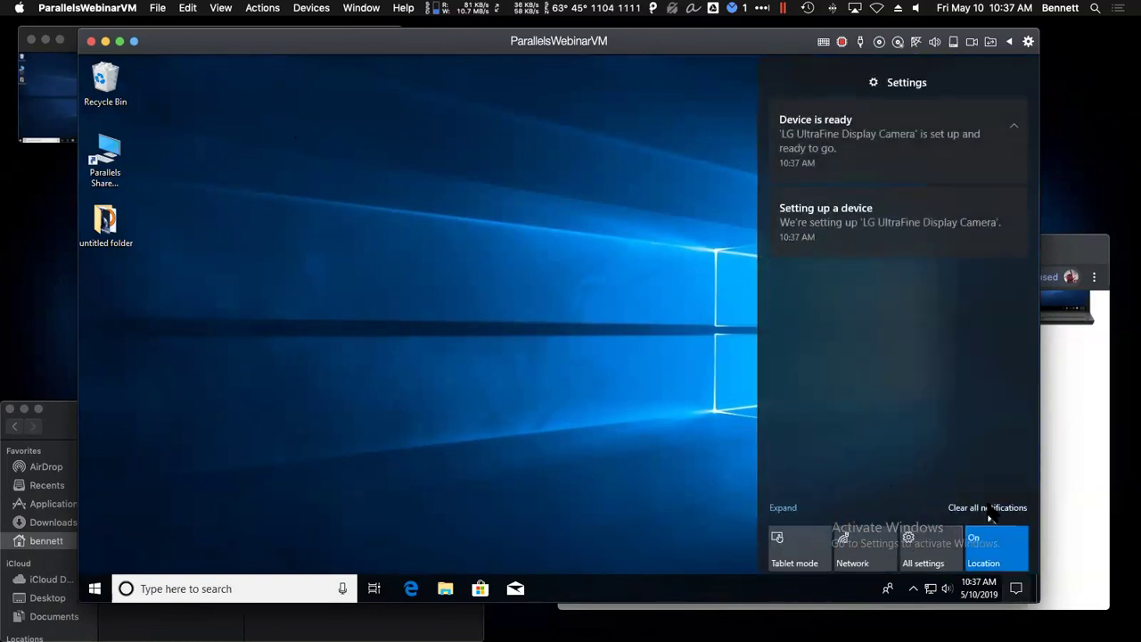
click(980, 506)
click(614, 486)
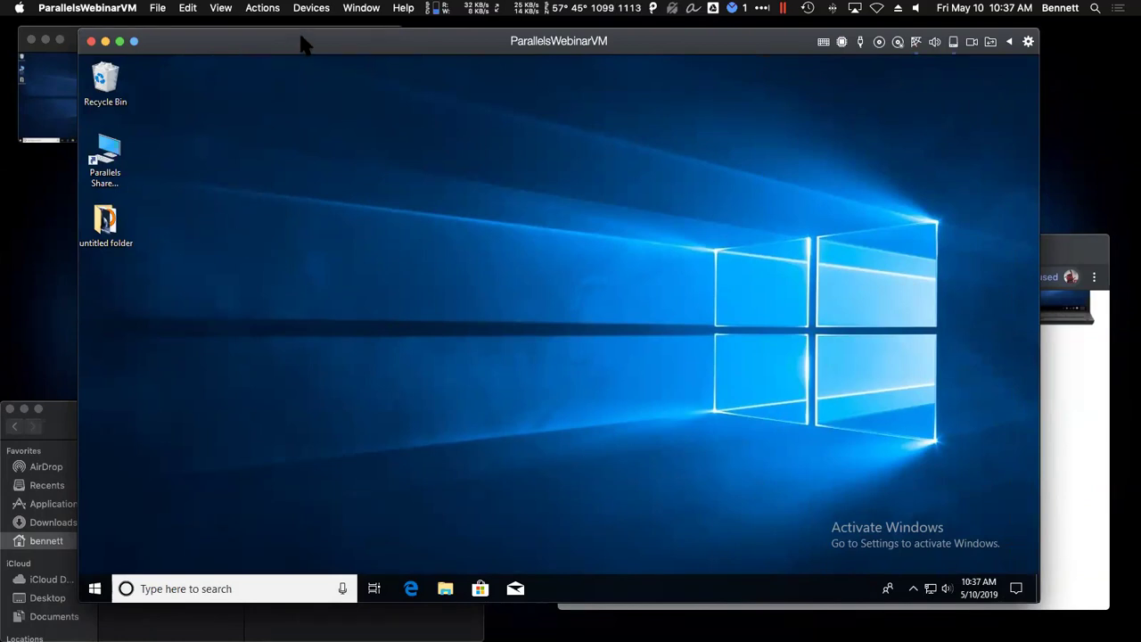
Step: Switch ParallelsWebinarVM to full screen, and return it to a window
drag(303, 45, 303, 40)
click(220, 8)
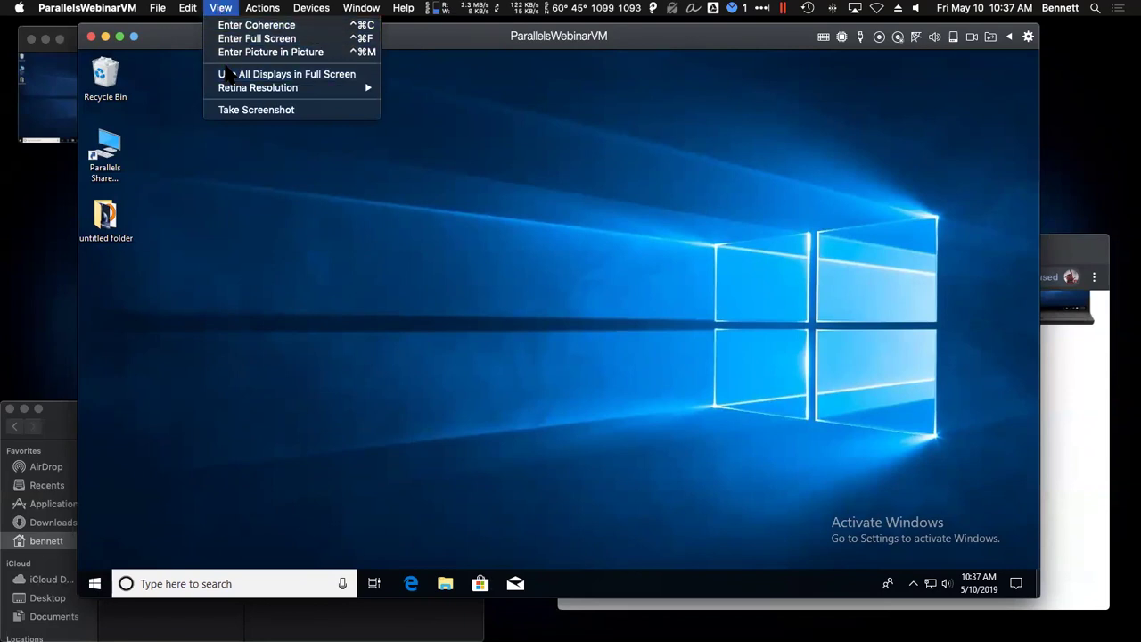
click(241, 38)
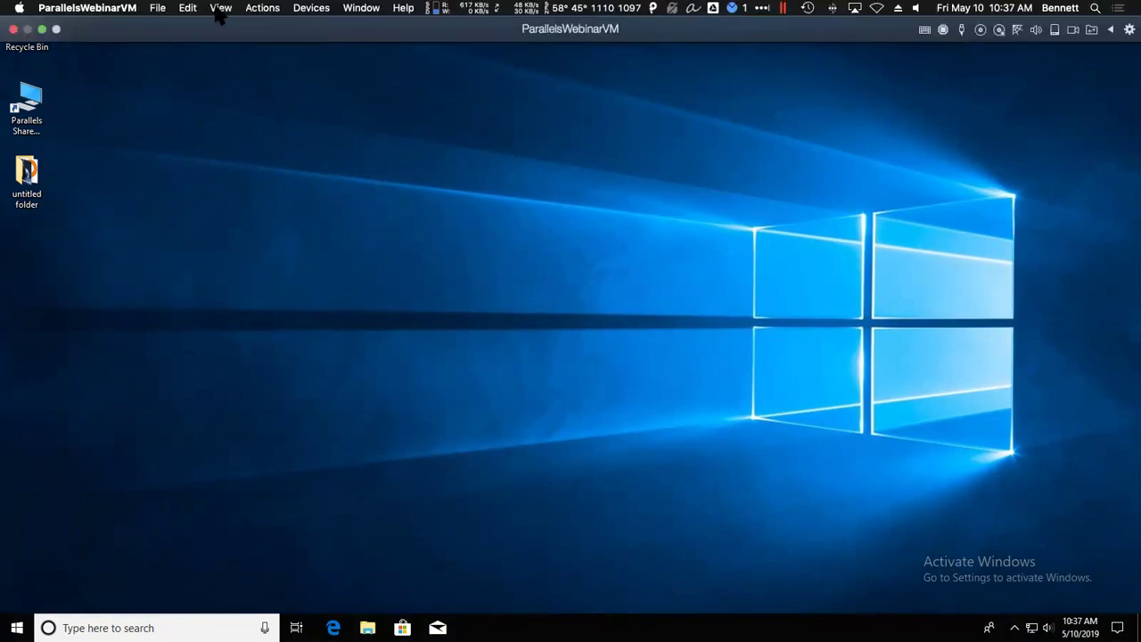
click(220, 9)
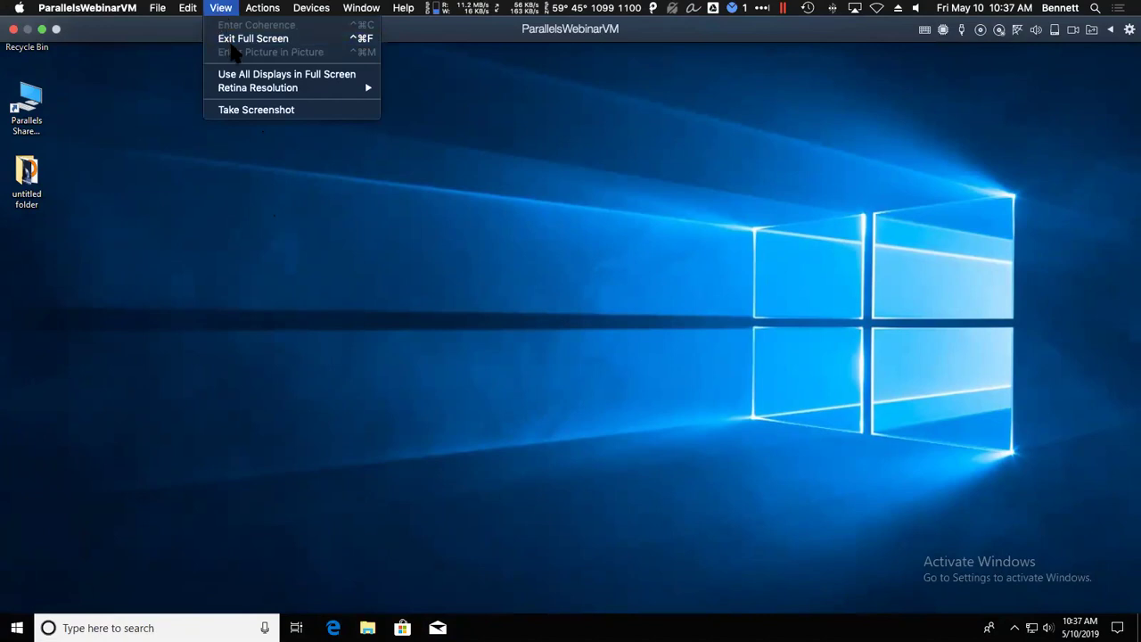
click(230, 41)
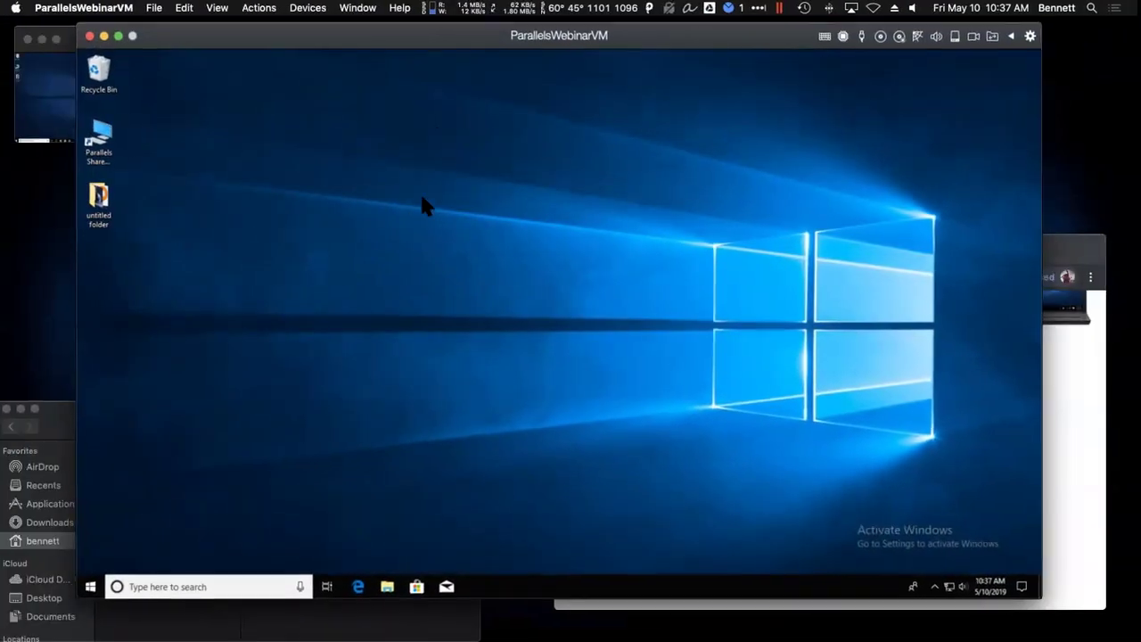
Step: Shrink the ParallelsWebinarVM window to about half its width, and place it beside the browser window
drag(375, 36, 304, 47)
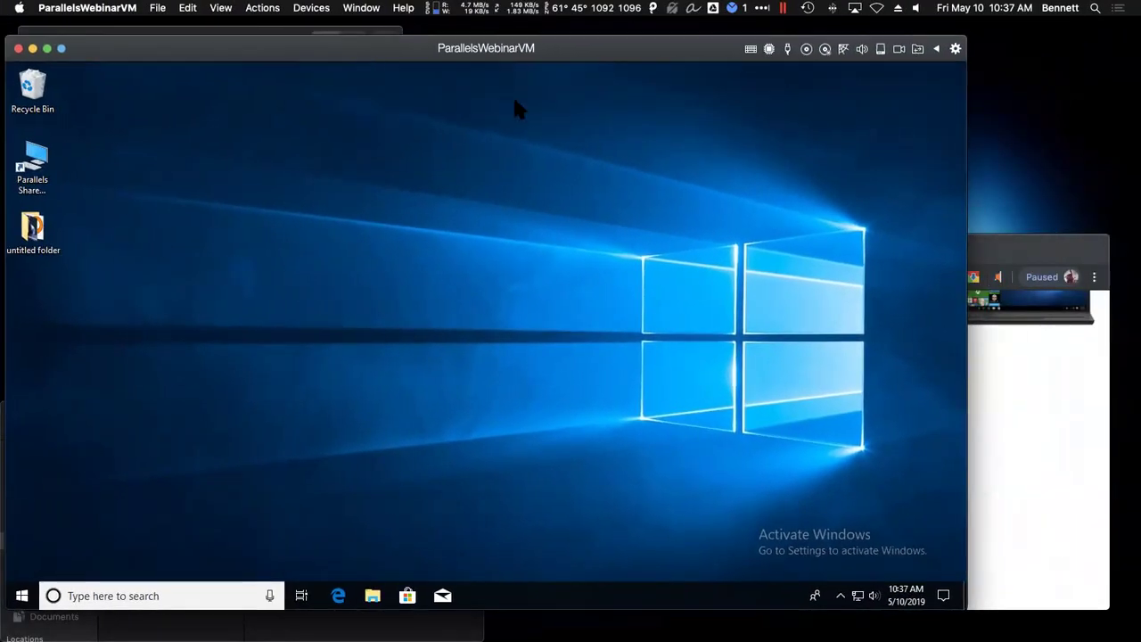
drag(965, 37, 556, 252)
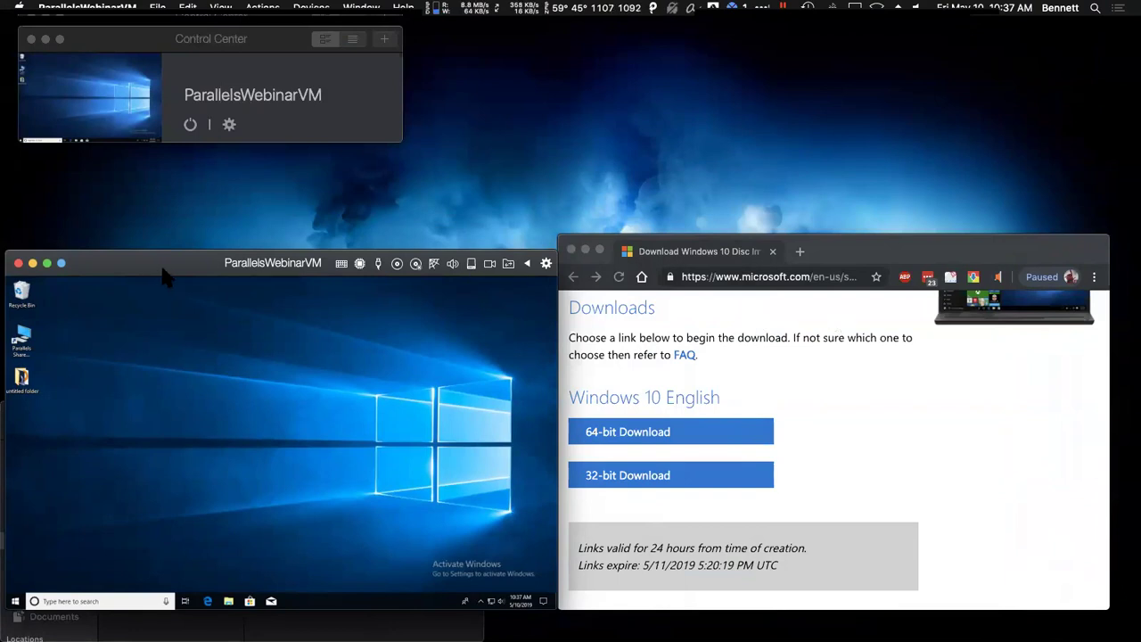
drag(187, 262, 196, 235)
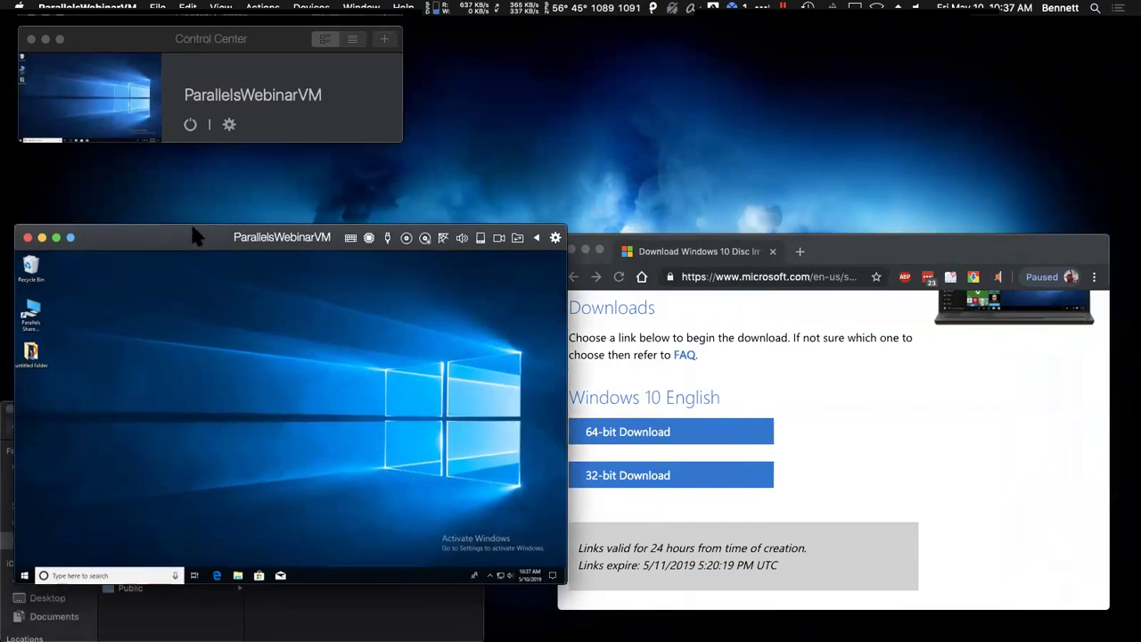
Step: Enter Coherence mode for ParallelsWebinarVM, and try to open the Windows Start Menu from macOS
click(220, 8)
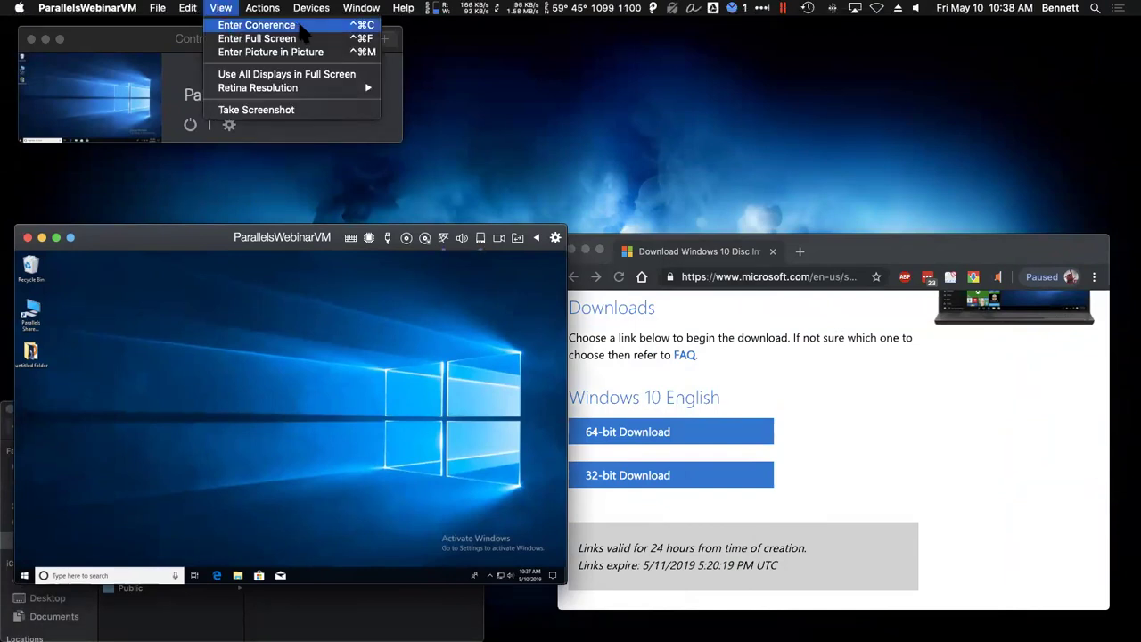
click(299, 26)
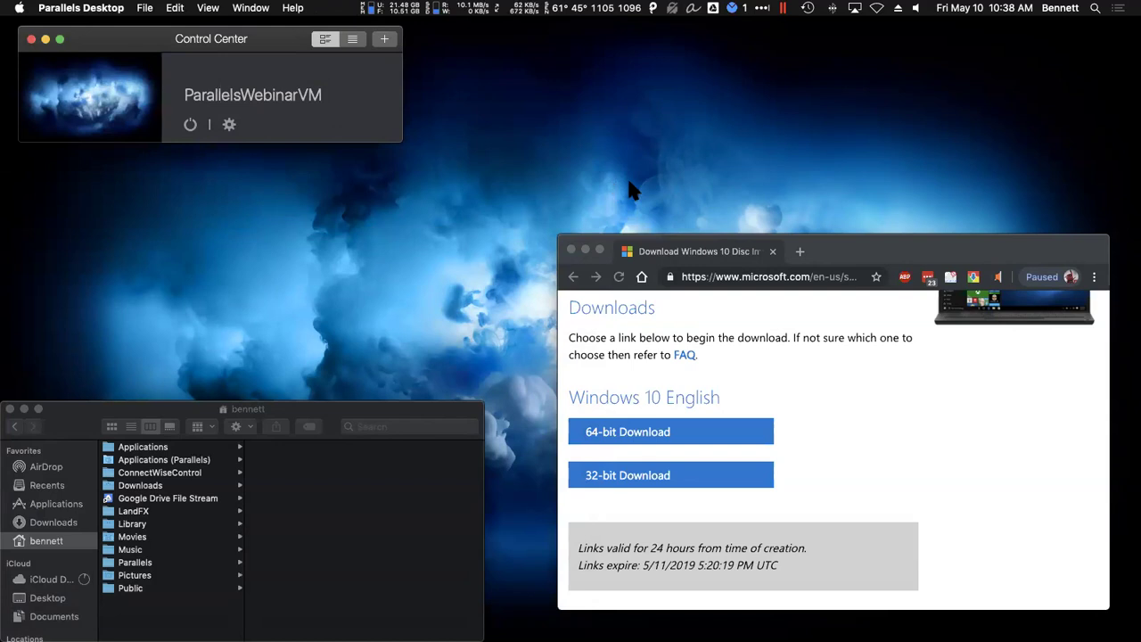
click(783, 8)
click(829, 25)
click(783, 8)
click(829, 27)
Step: Exit Coherence mode, and move the virtual machine window to just below the Control Center
click(783, 8)
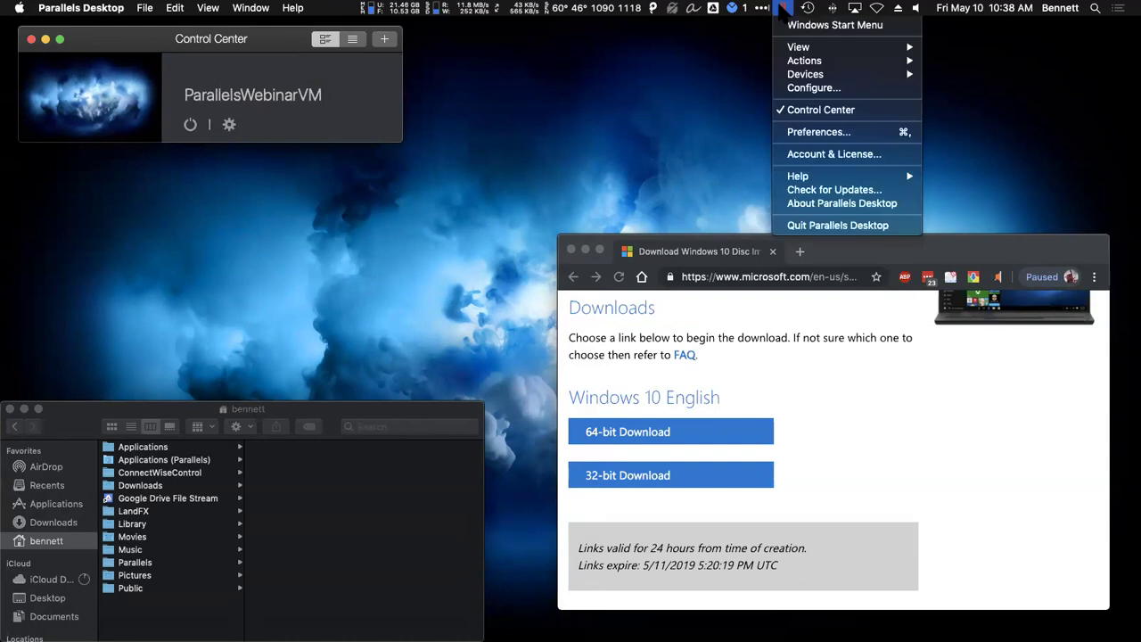
mouse_move(791, 49)
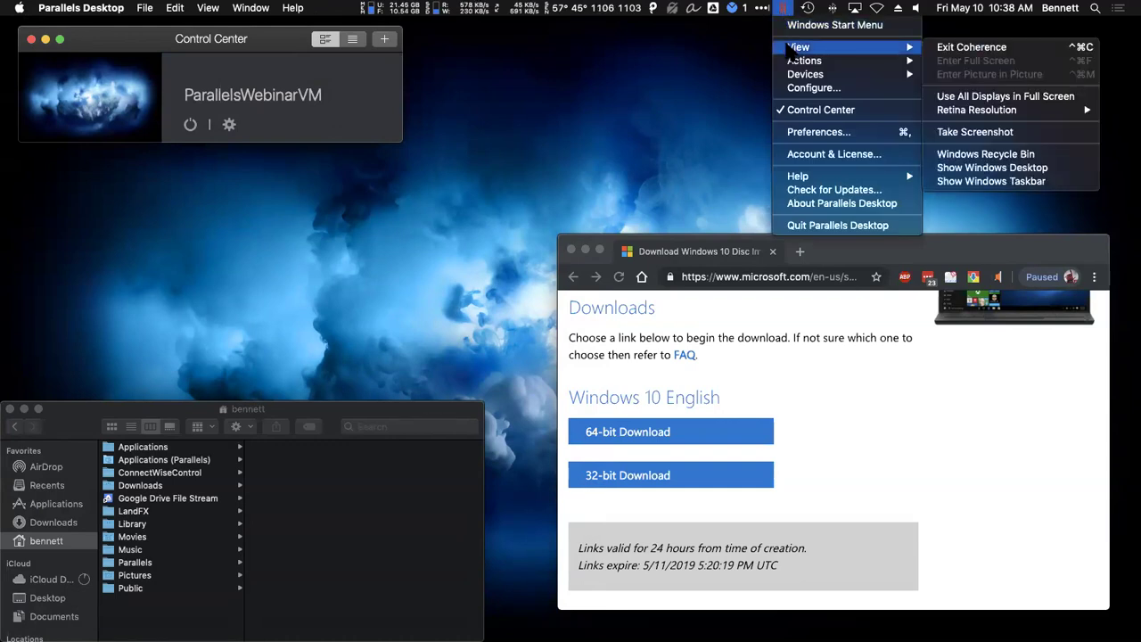
click(990, 49)
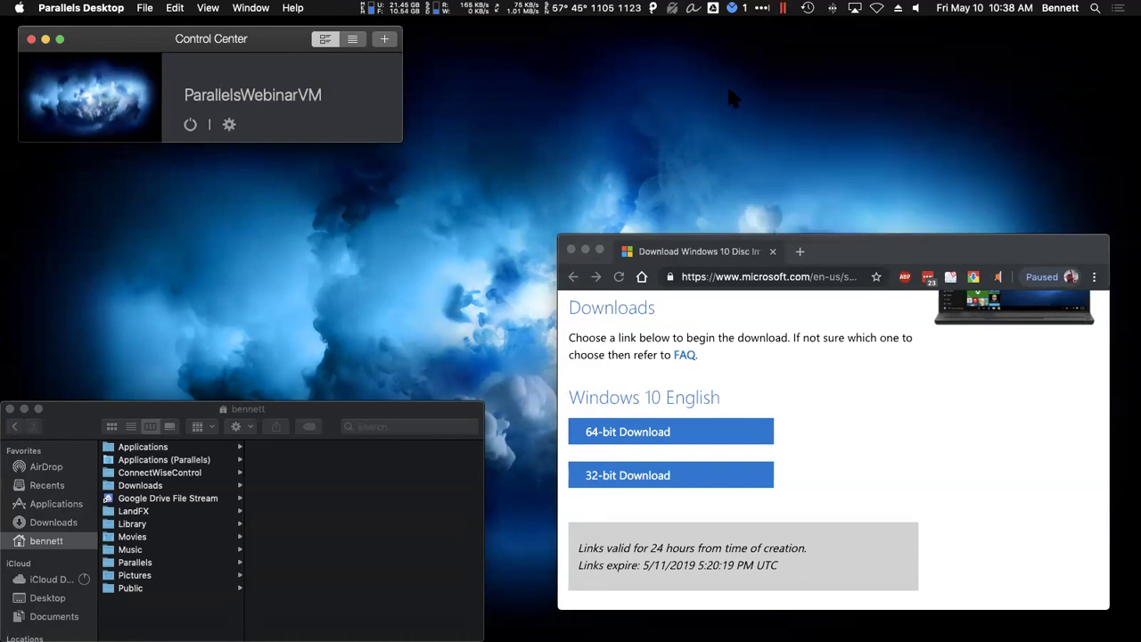
drag(179, 244, 219, 169)
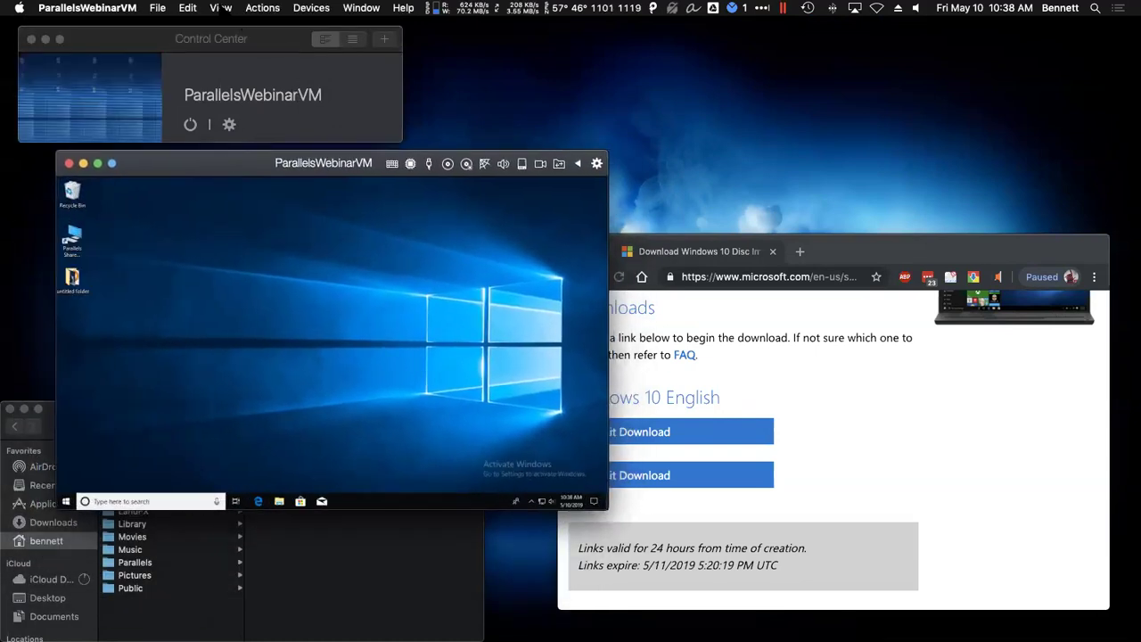
Step: Put ParallelsWebinarVM back into Coherence mode, and try again to open the Windows Start Menu
click(221, 7)
click(225, 24)
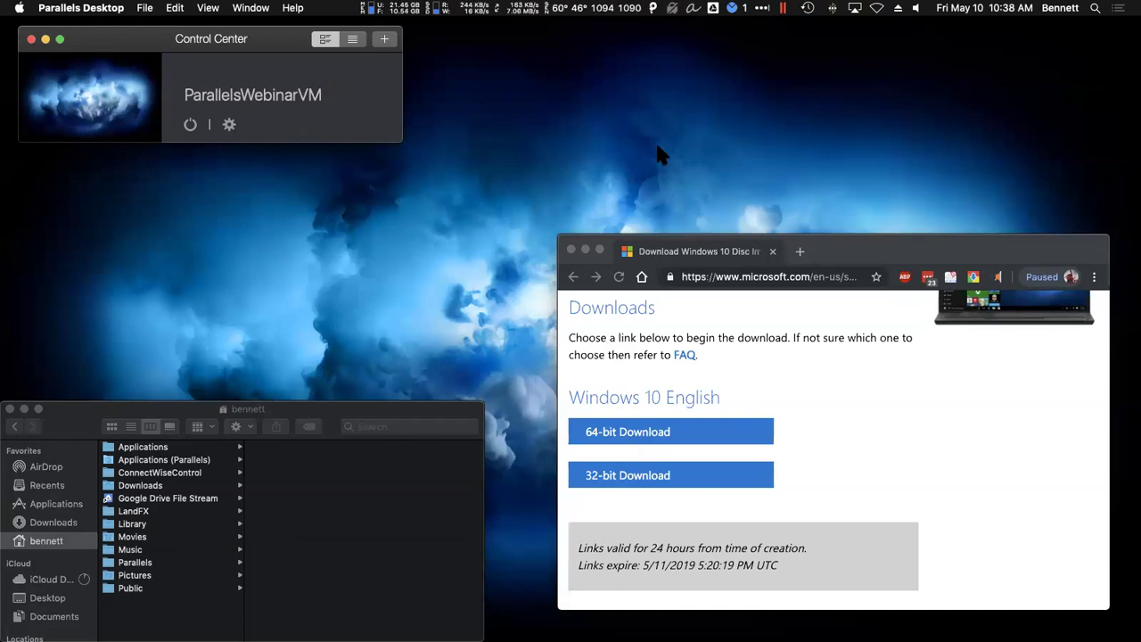
click(783, 8)
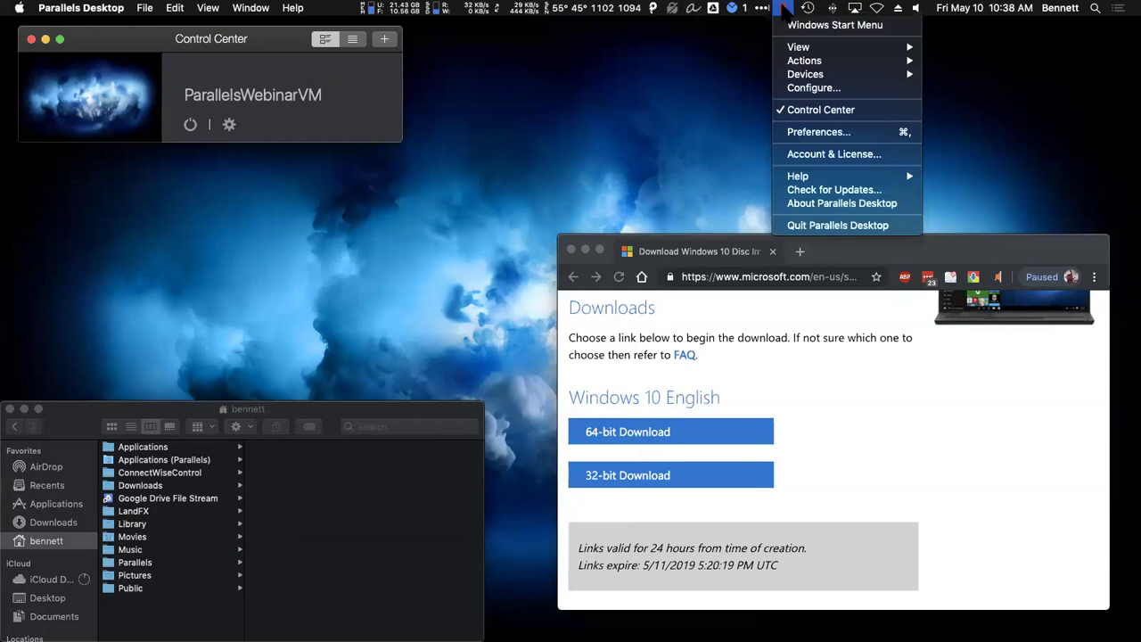
click(805, 27)
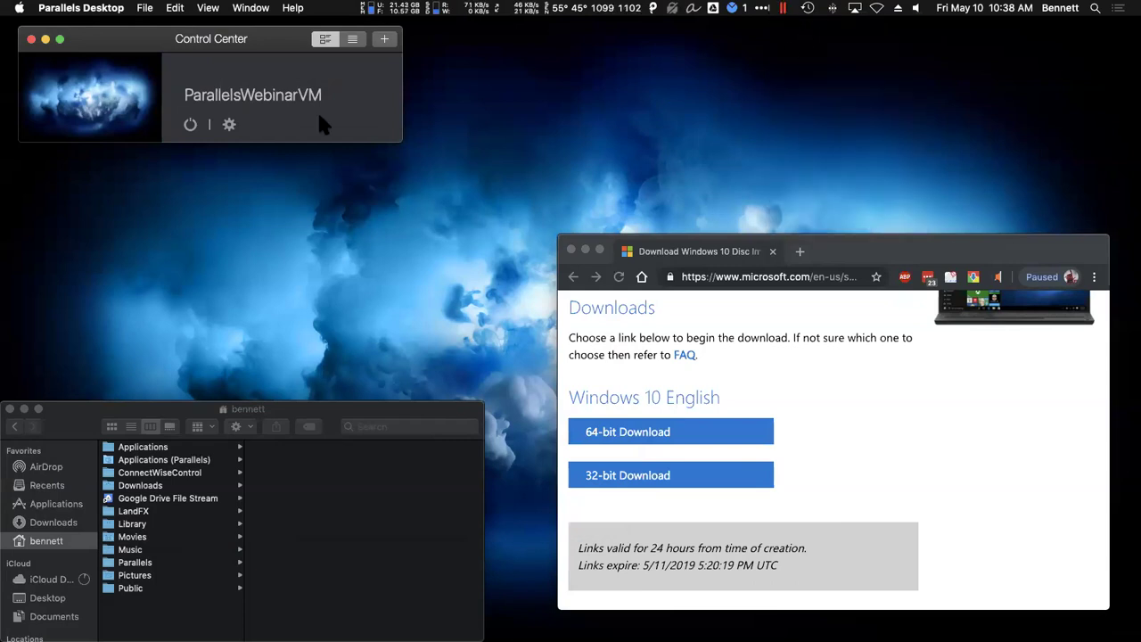
click(208, 7)
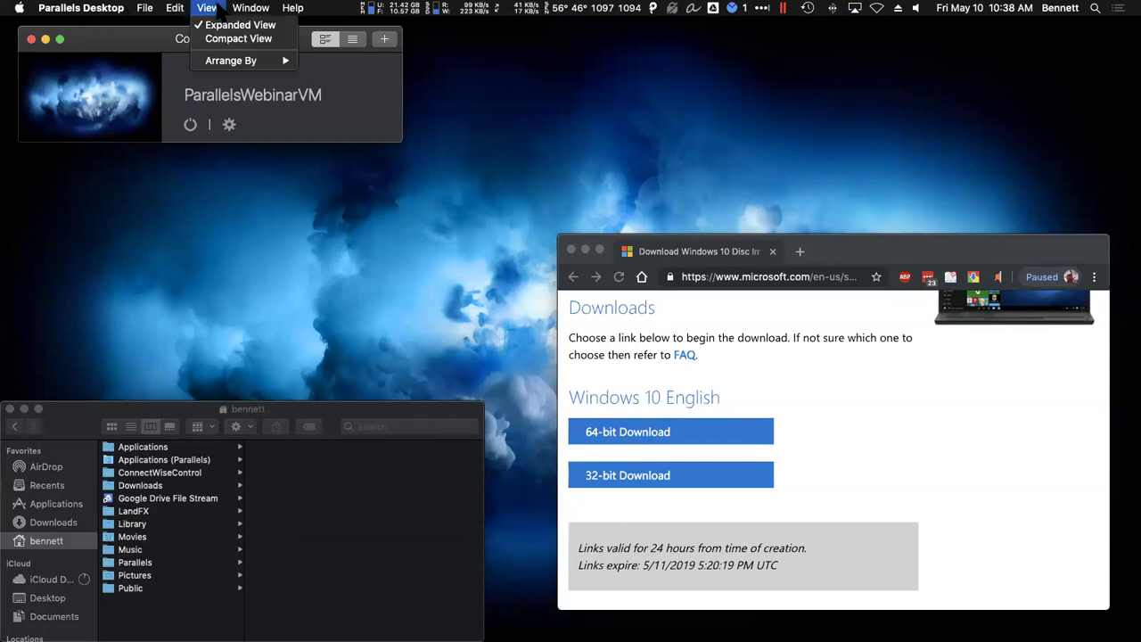
click(270, 35)
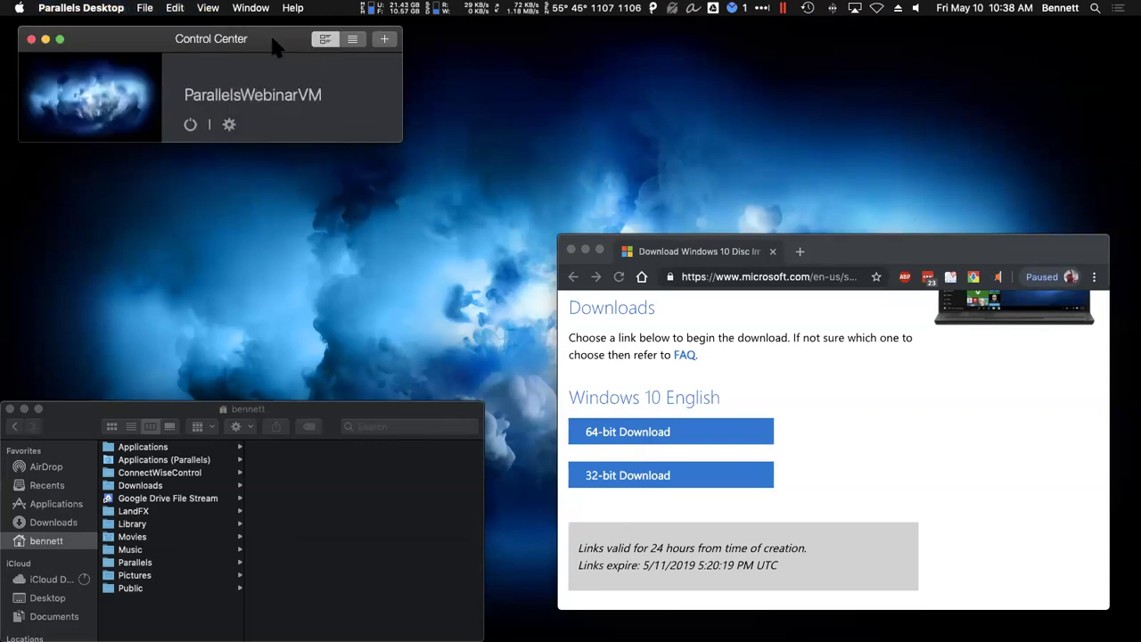
Step: Exit Coherence mode for ParallelsWebinarVM, and move its window slightly so it sits below the Control Center
click(204, 6)
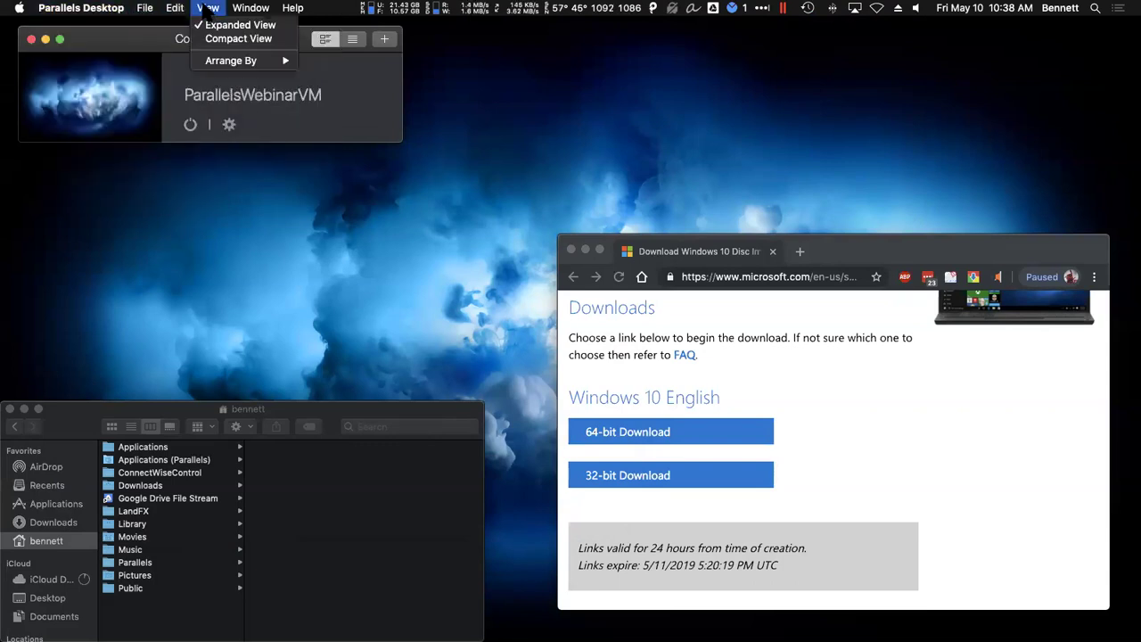
click(262, 7)
click(783, 7)
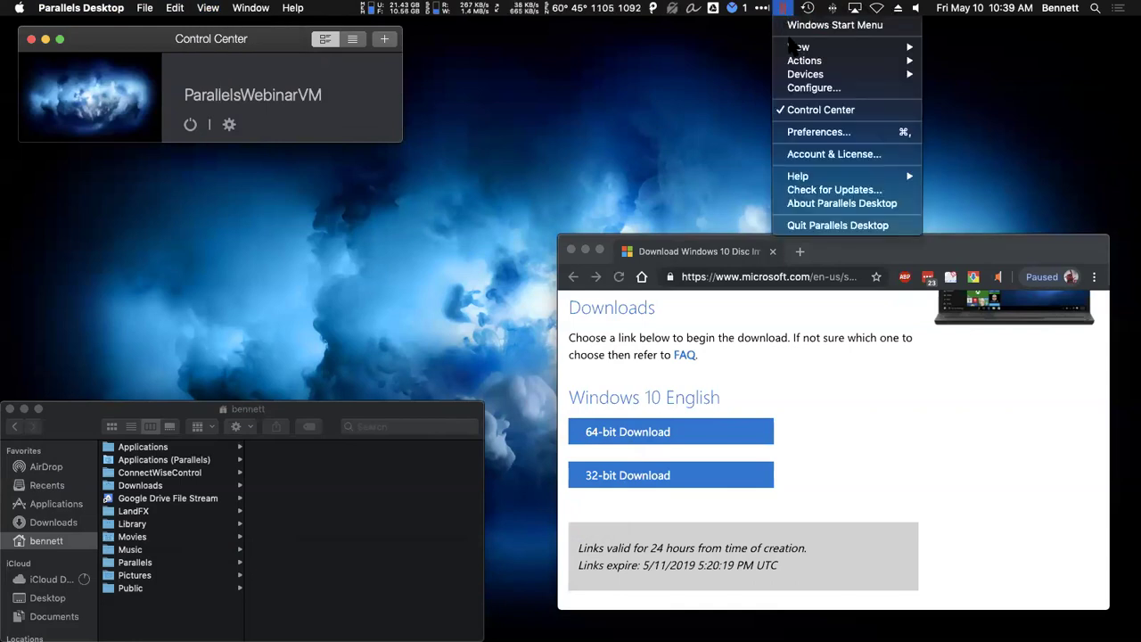
mouse_move(789, 51)
click(967, 47)
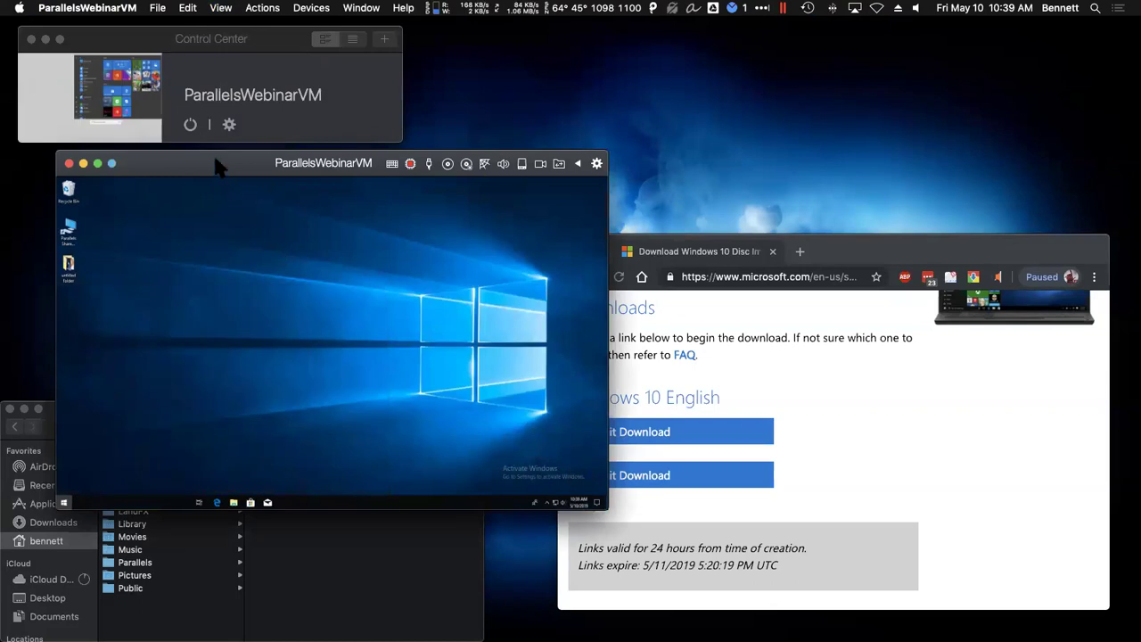
drag(224, 163, 252, 158)
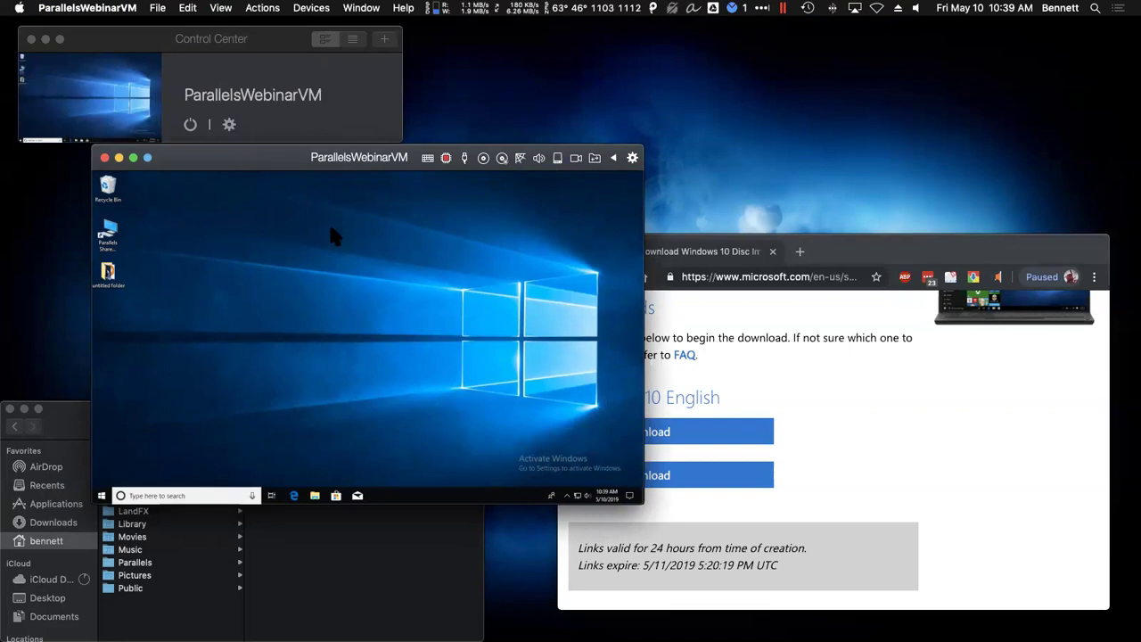
Step: Bring the ParallelsWebinarVM window in front of the browser, enlarge it to about 1.6 times its width, and move it down slightly
click(852, 244)
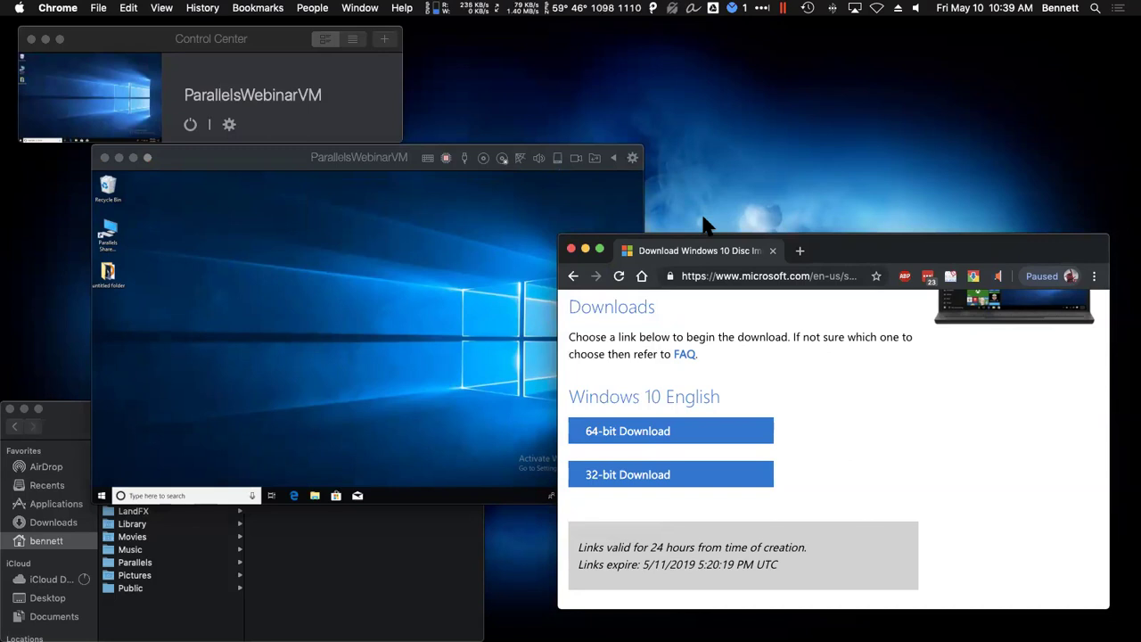
click(296, 162)
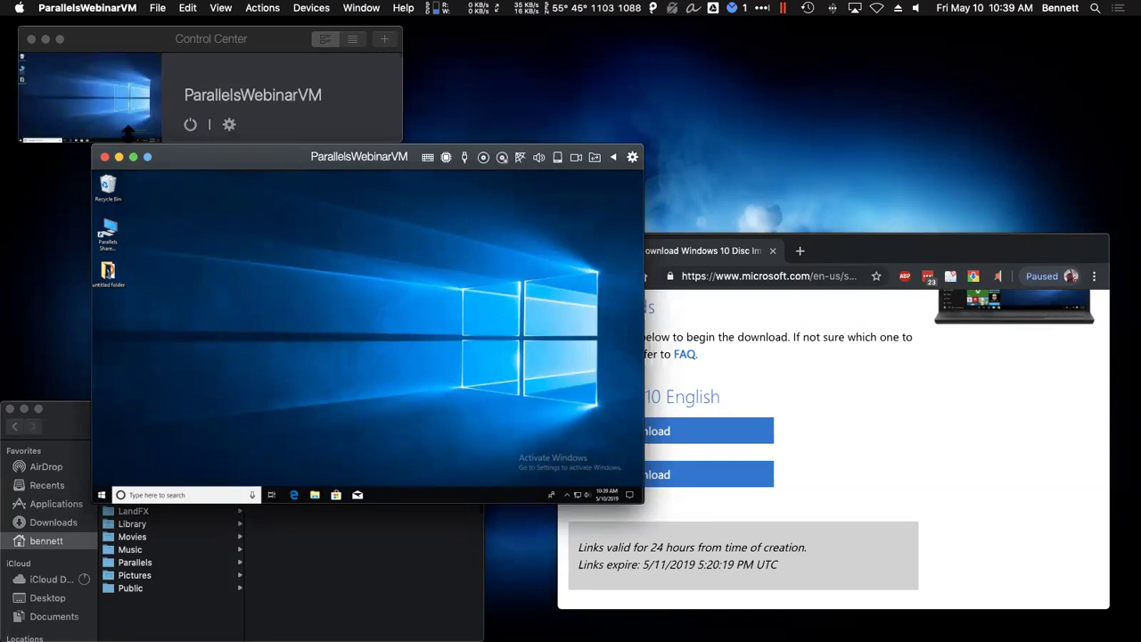
drag(640, 150, 970, 52)
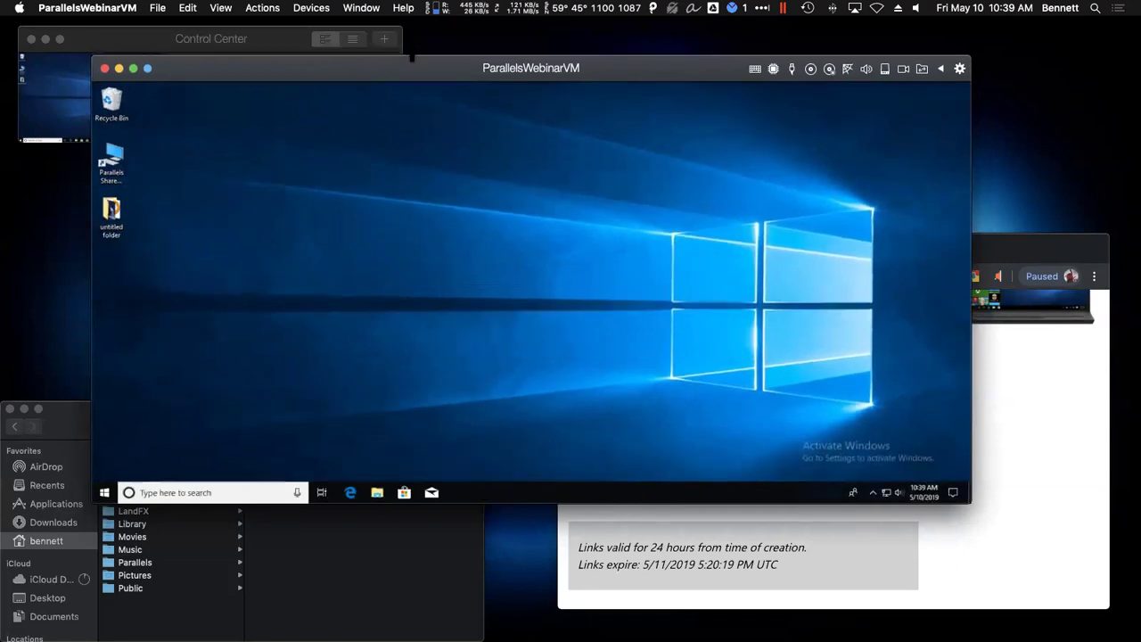
drag(412, 63, 414, 109)
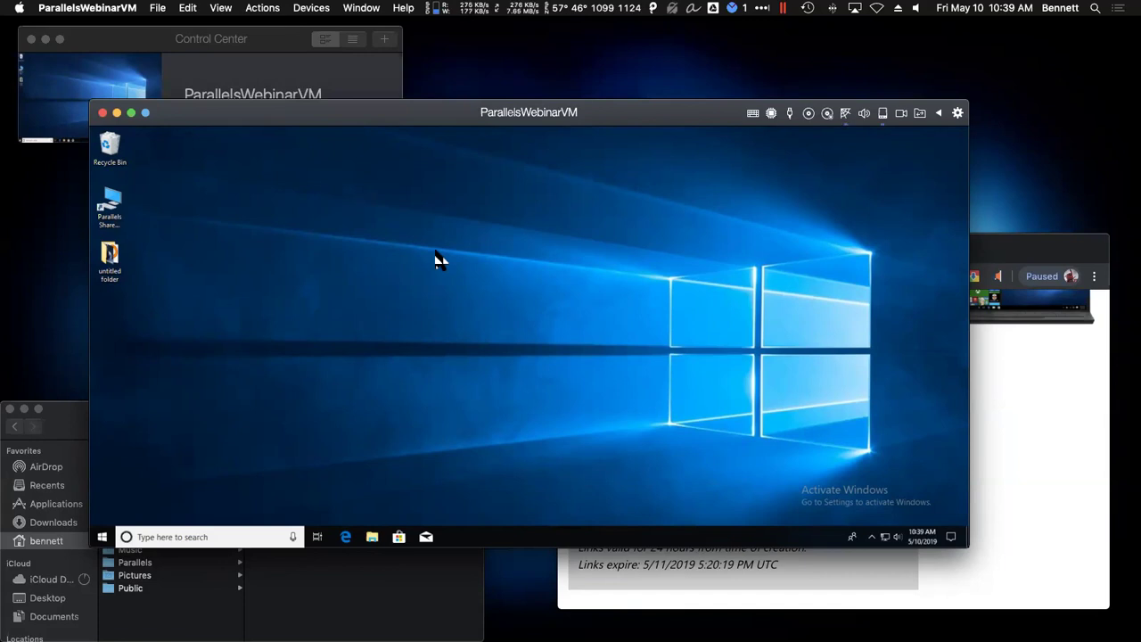
Step: Open This PC in the virtual machine's File Explorer, and select the Home on 'Mac' (Z:) network location
click(372, 542)
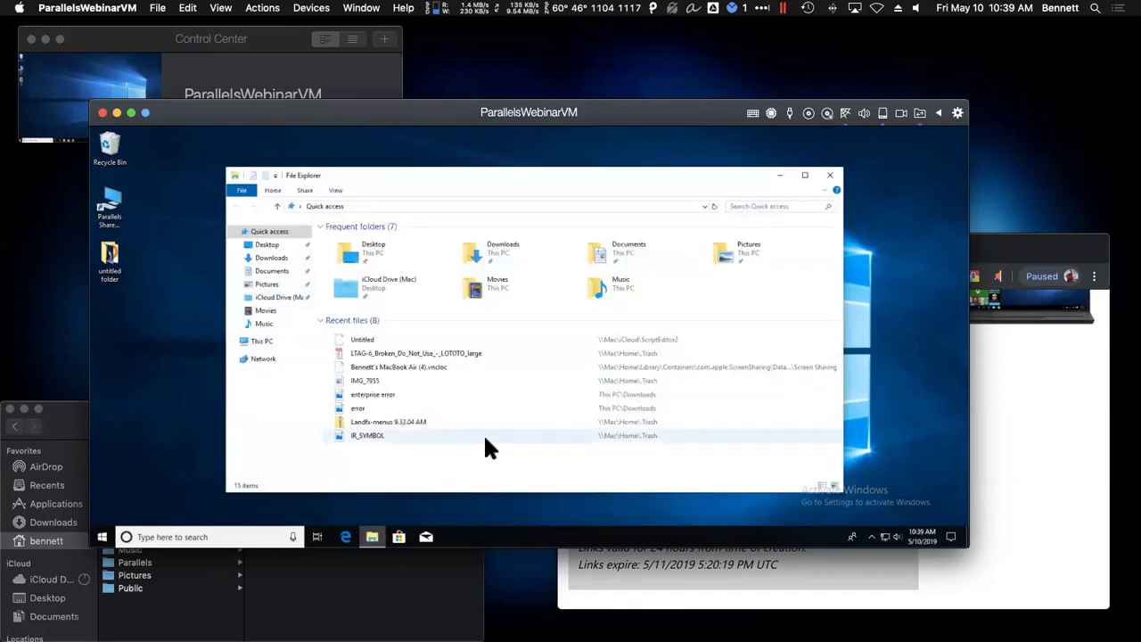
click(249, 342)
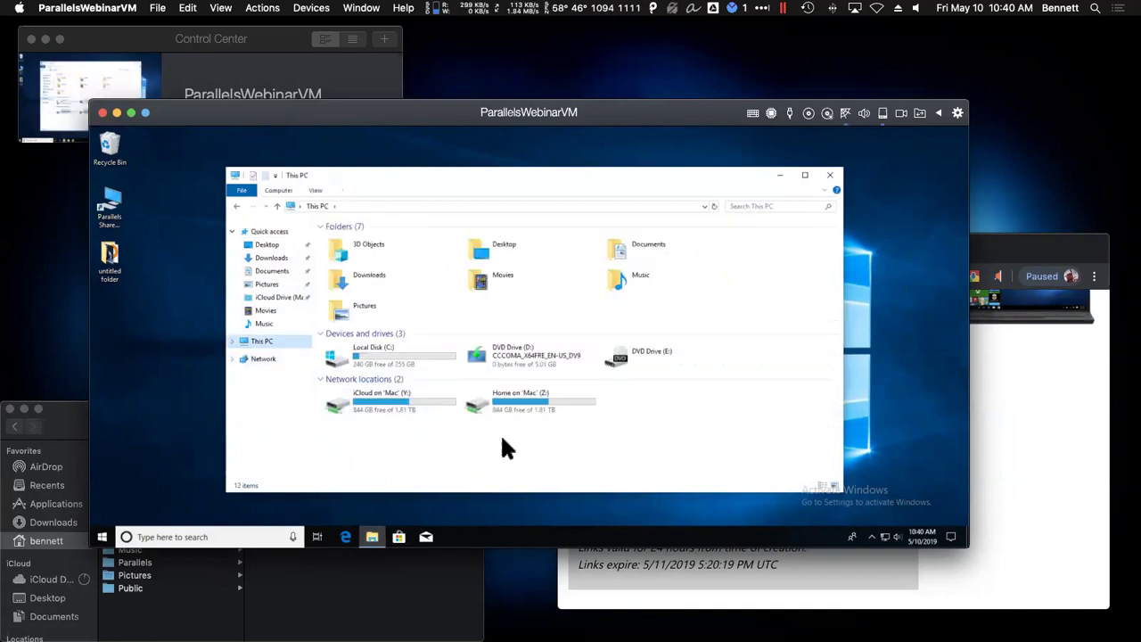
click(526, 412)
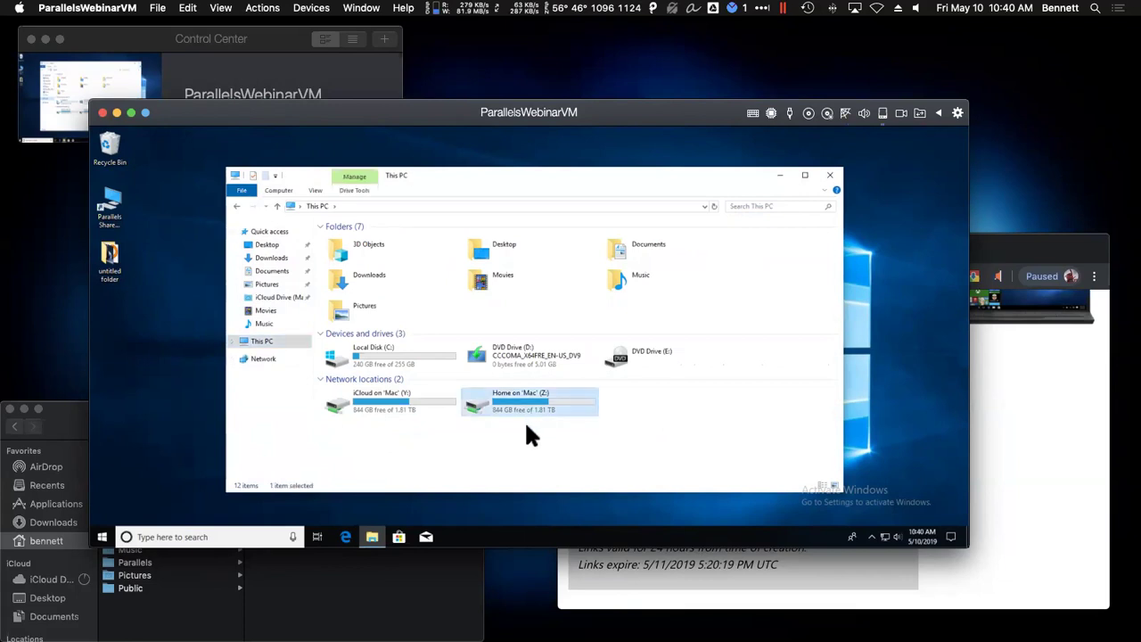
Step: Open the Sharing options in the ParallelsWebinarVM configuration, and move the configuration window clear of File Explorer
click(957, 113)
click(397, 176)
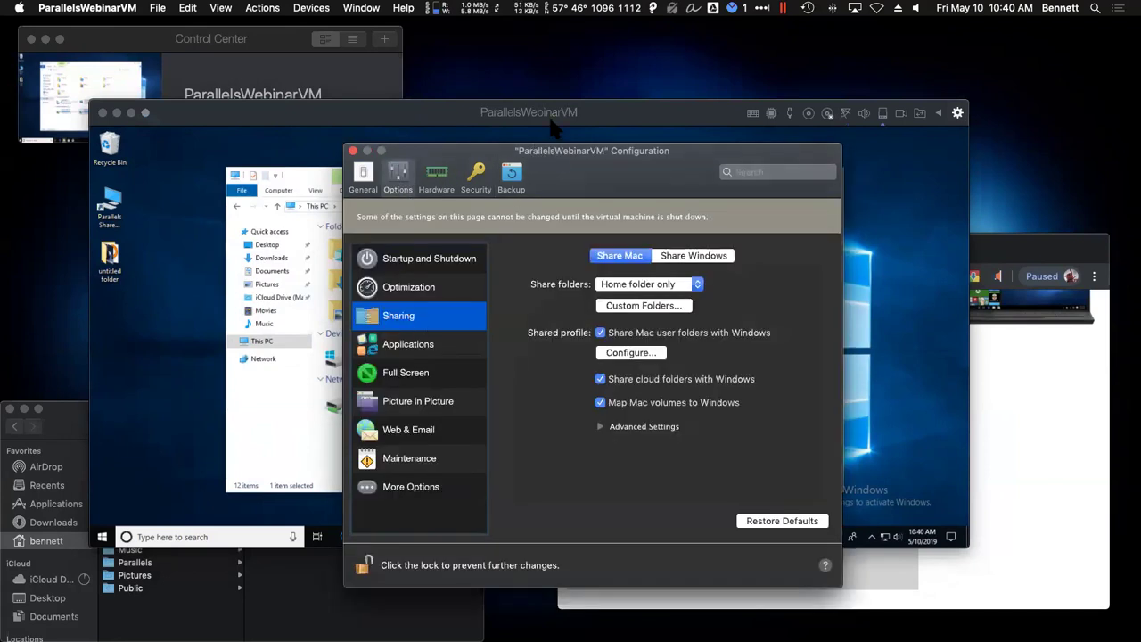
drag(550, 152, 833, 68)
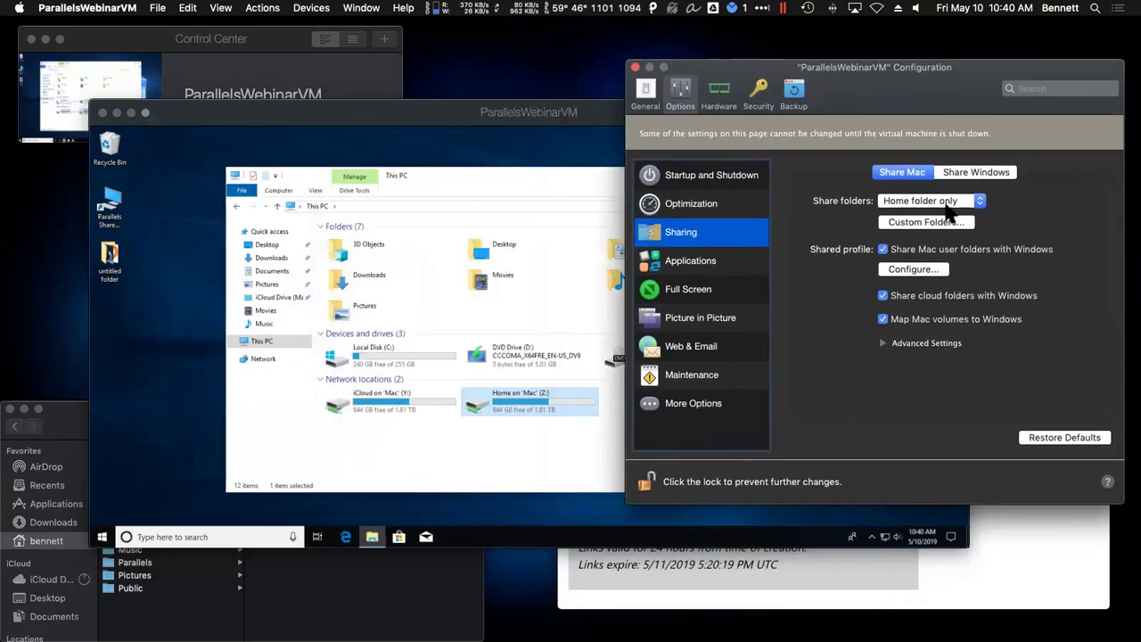
Step: Open the Home on 'Mac' (Z:) drive in Windows, and create a folder there with the default name
click(499, 410)
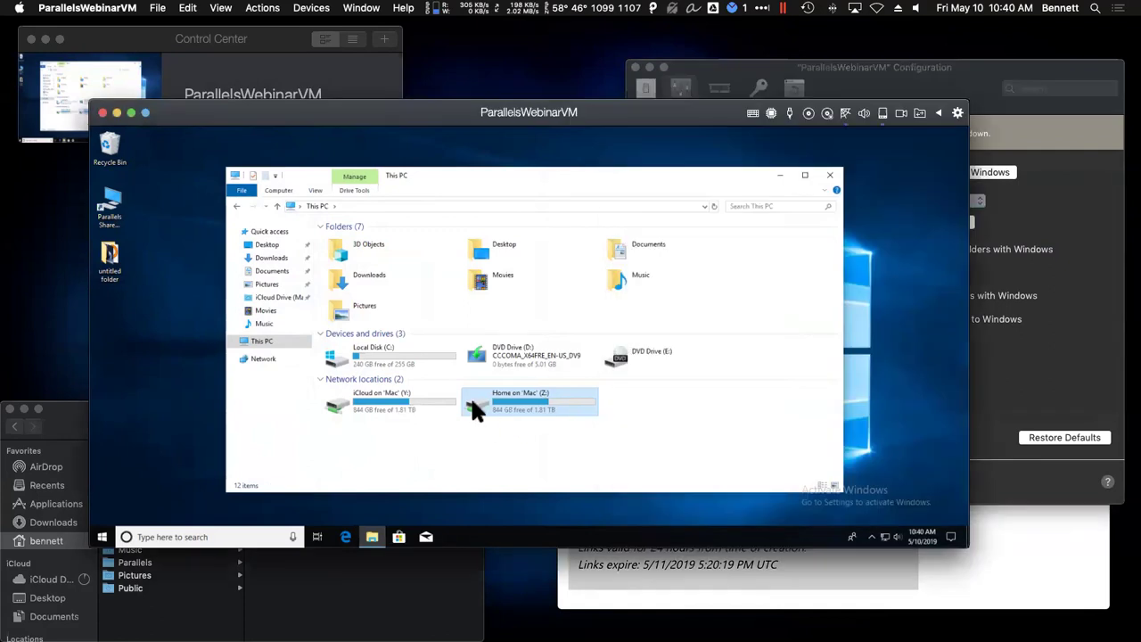
double_click(472, 401)
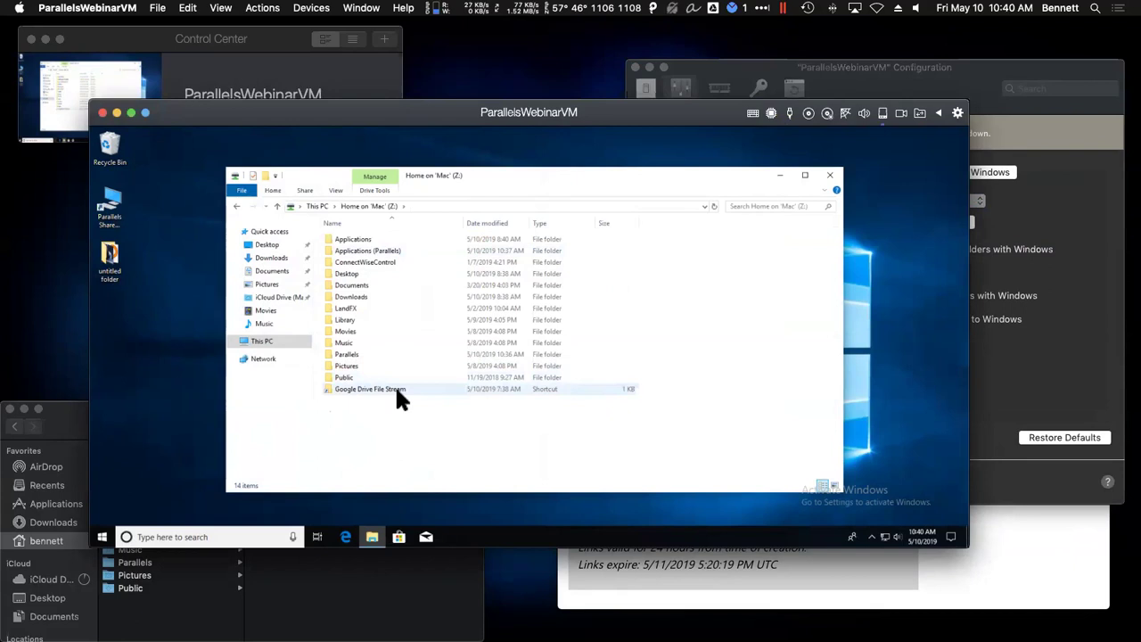
right_click(378, 414)
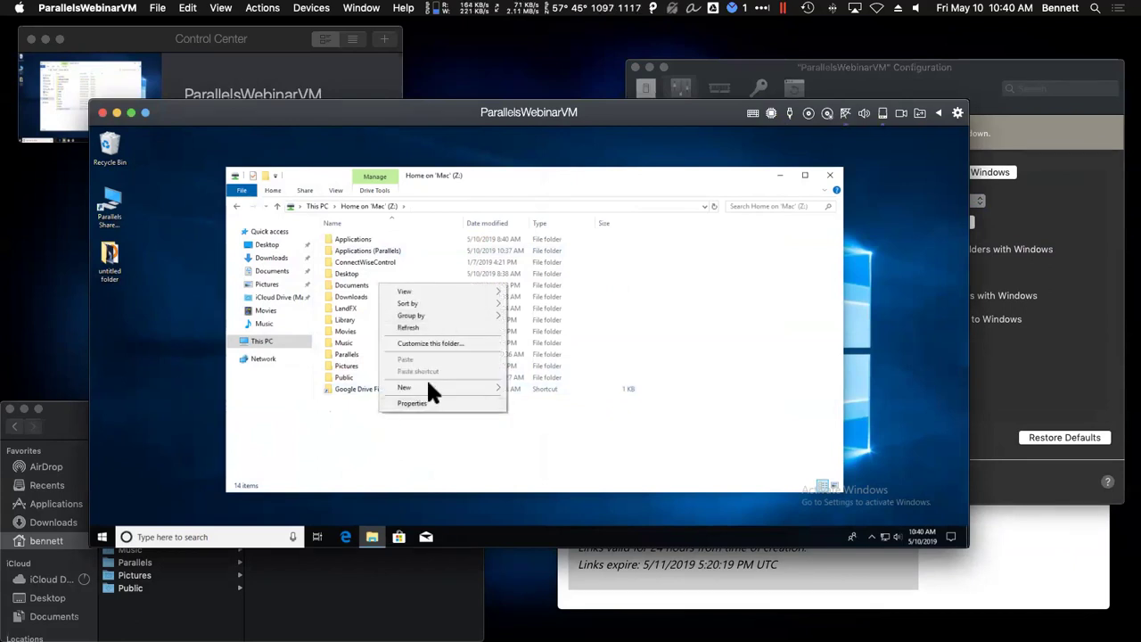
mouse_move(426, 387)
click(539, 389)
click(407, 459)
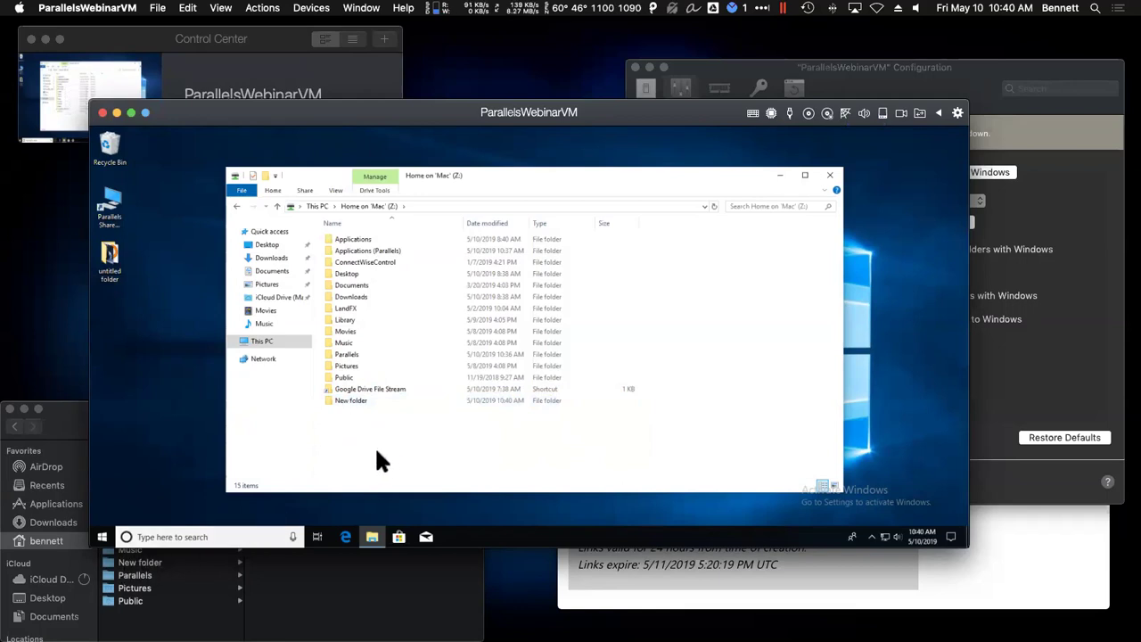
Step: Permanently delete the new folder from the Home on 'Mac' (Z:) drive
right_click(348, 402)
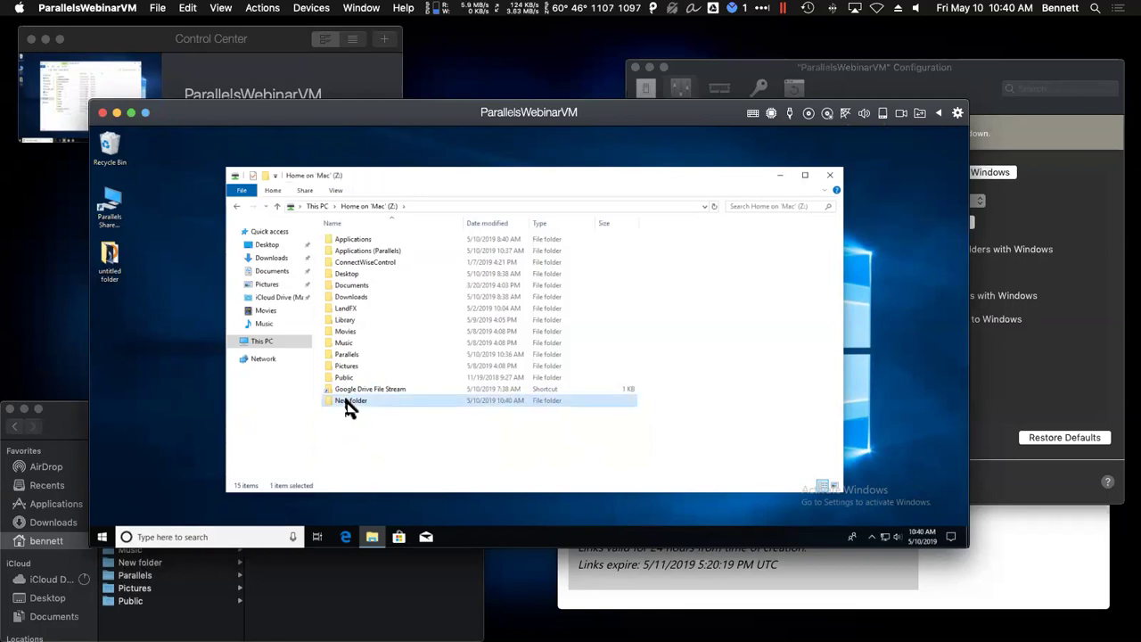
click(373, 362)
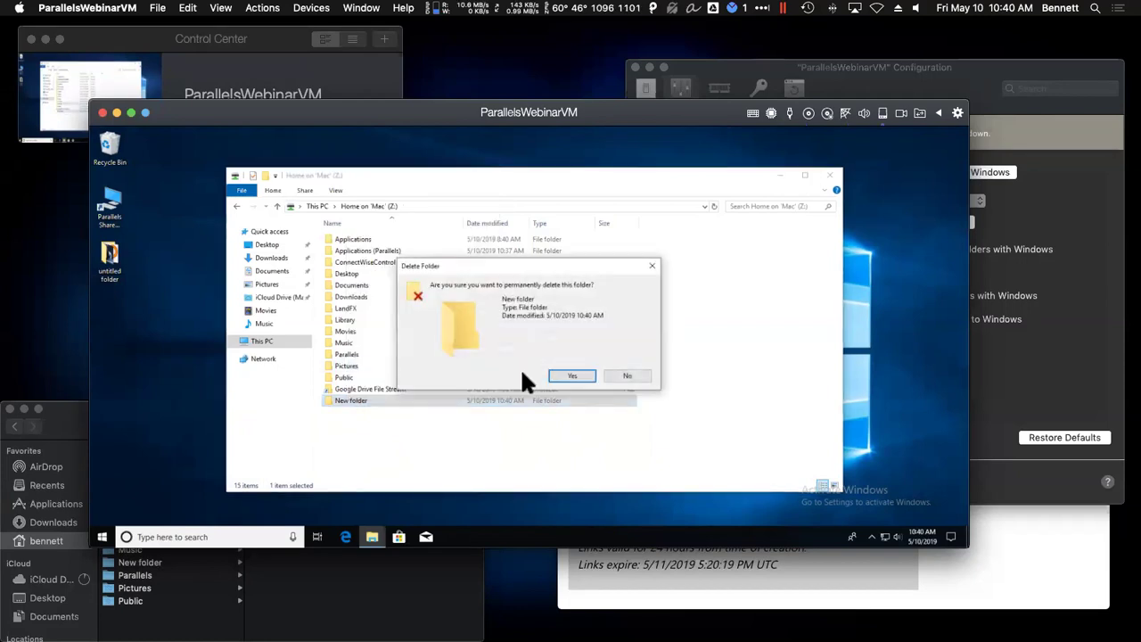
click(564, 372)
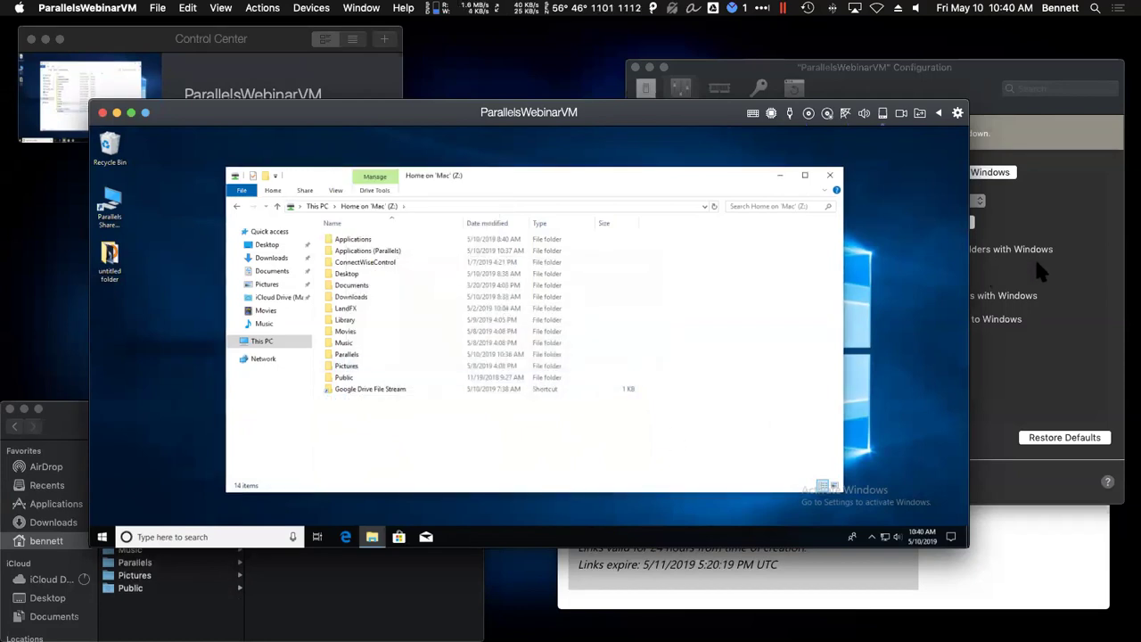
Step: Share the Test Share folder on Macintosh HD with Windows as a custom folder with Read & Write permissions
click(1066, 266)
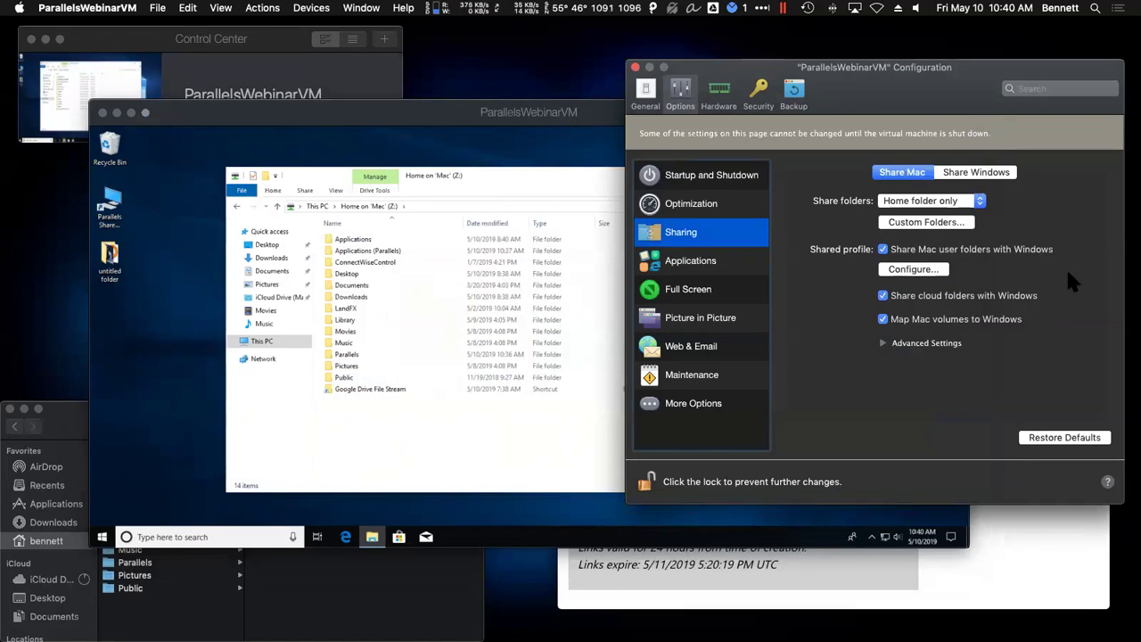
click(934, 223)
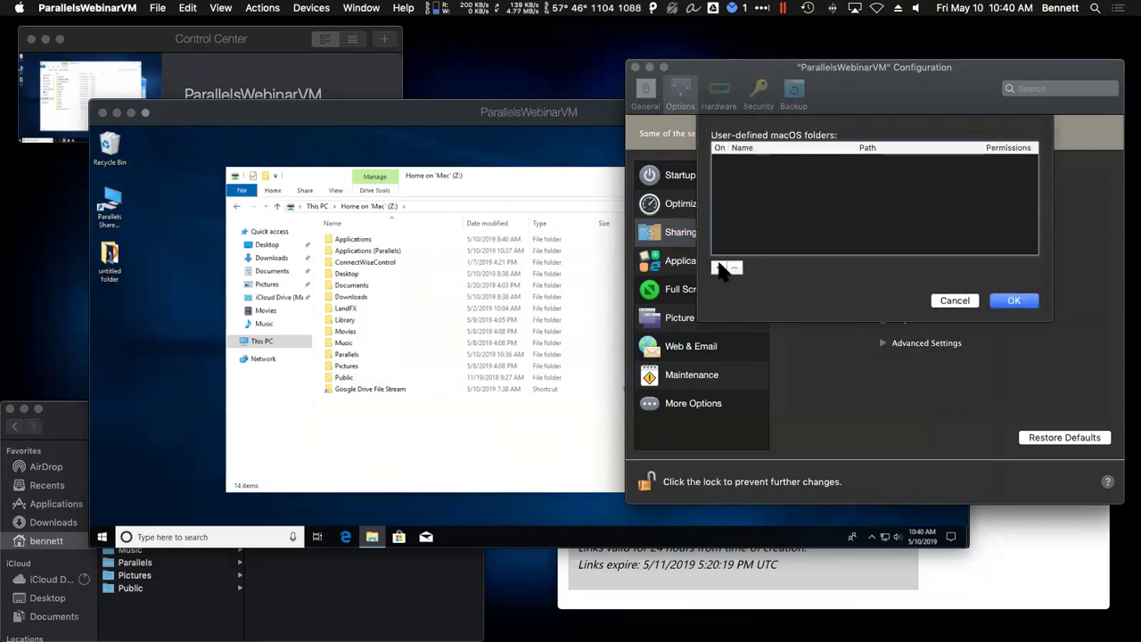
click(723, 270)
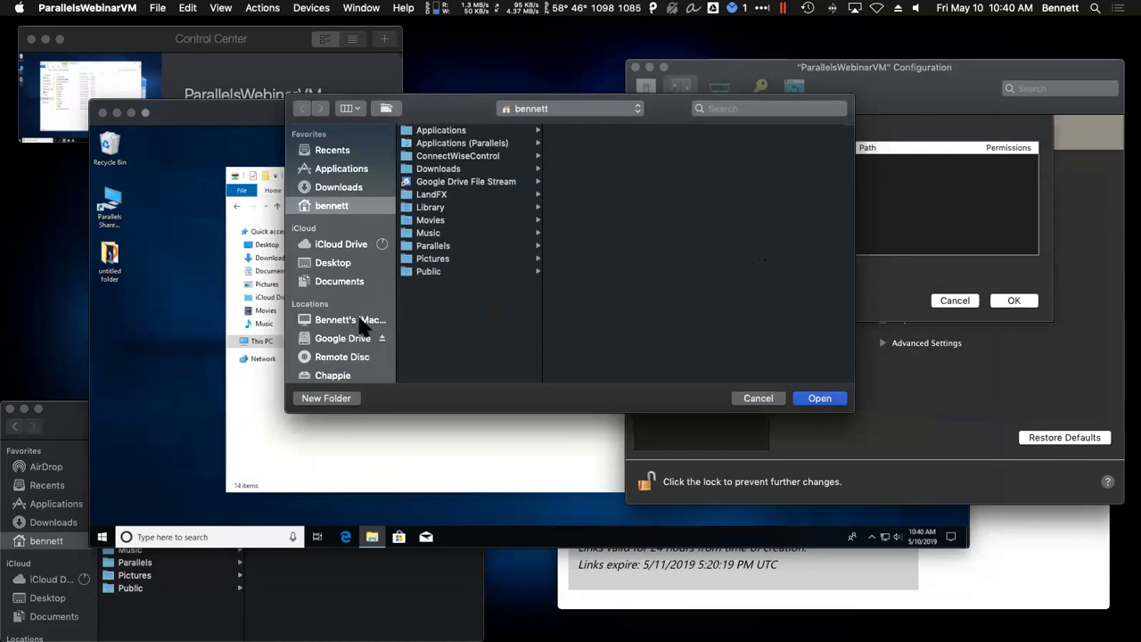
click(365, 319)
click(462, 143)
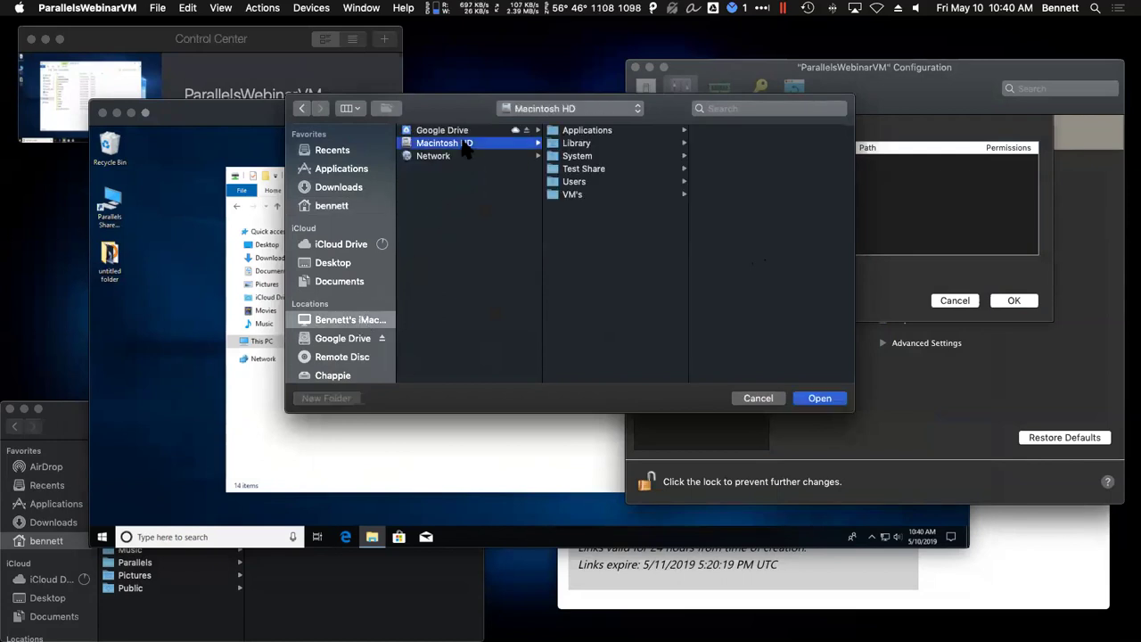
click(608, 169)
click(817, 397)
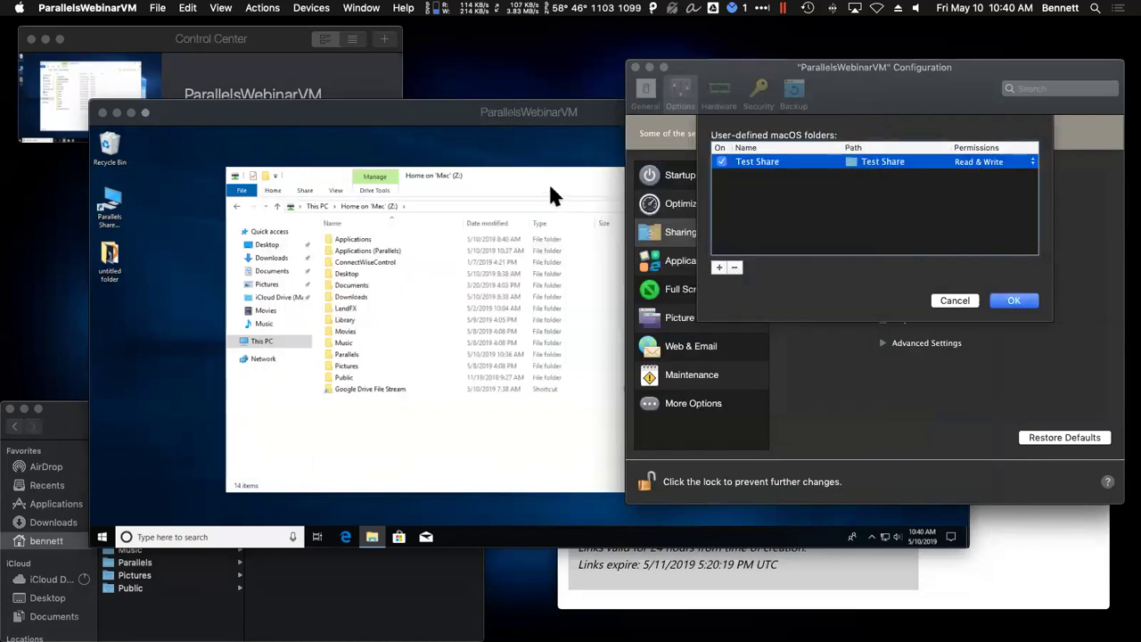
click(994, 166)
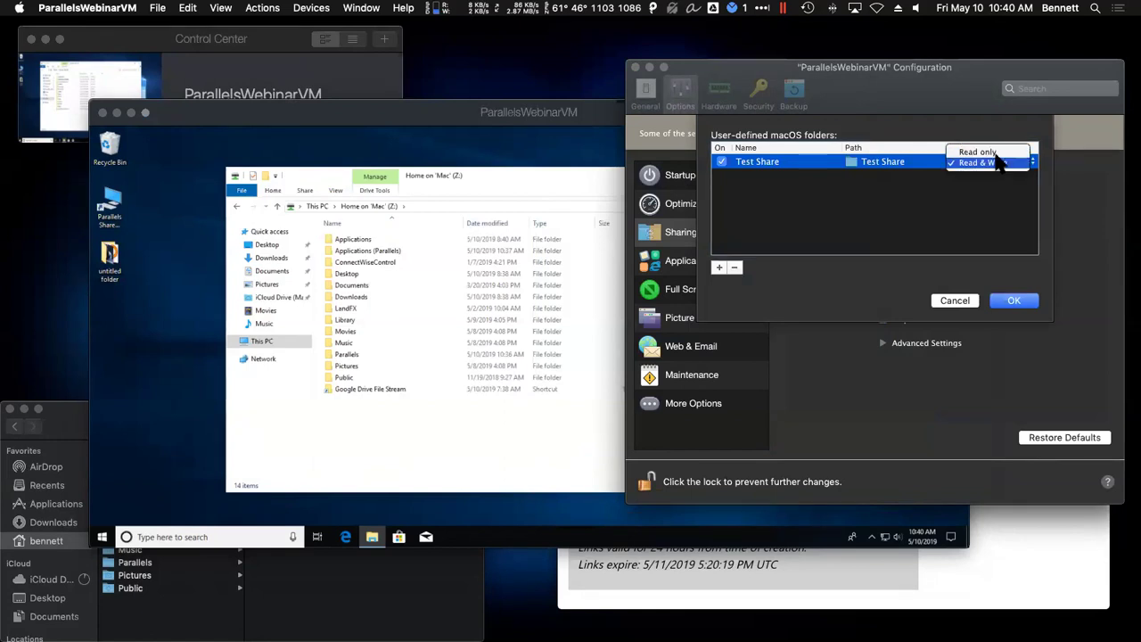
click(1000, 163)
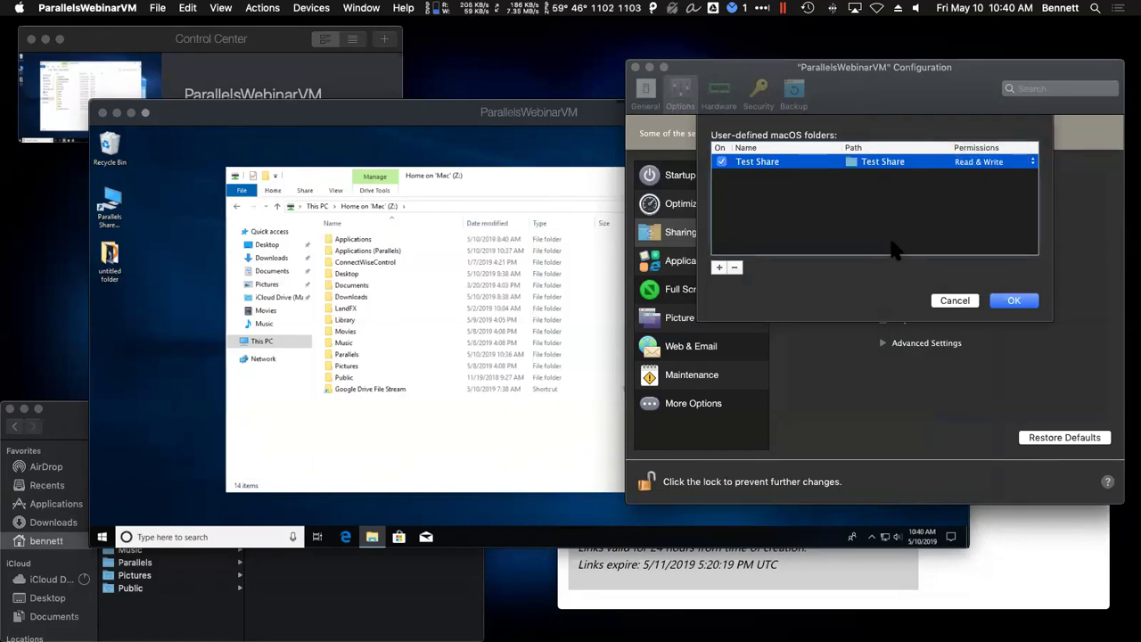
click(1010, 302)
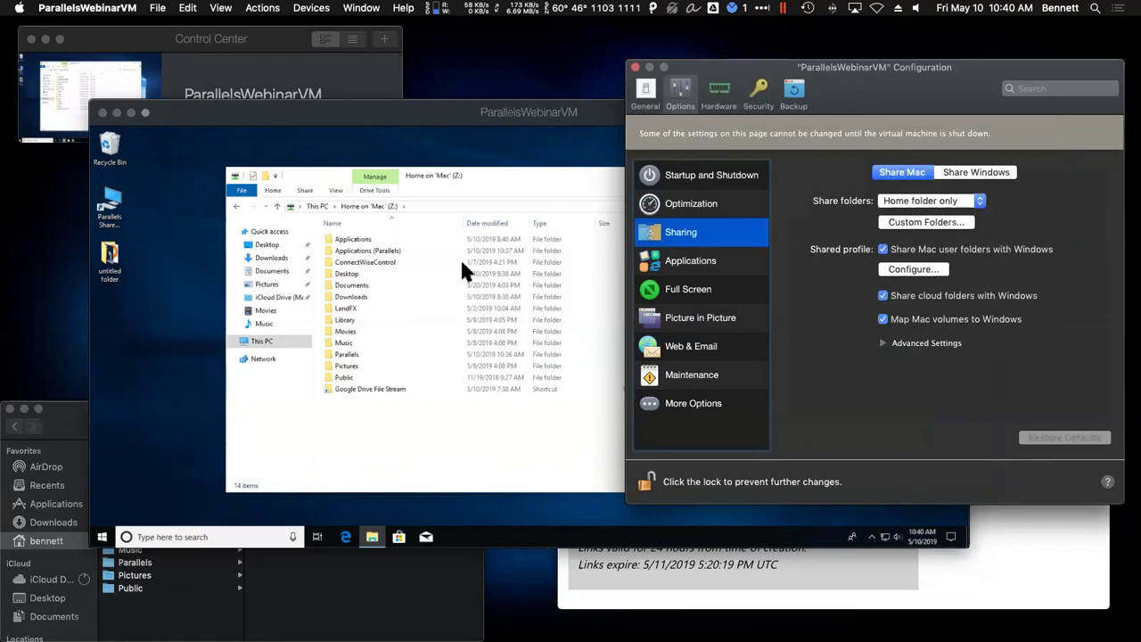
Step: Return to This PC in the virtual machine's File Explorer, and check the network locations for the shared folder
click(368, 107)
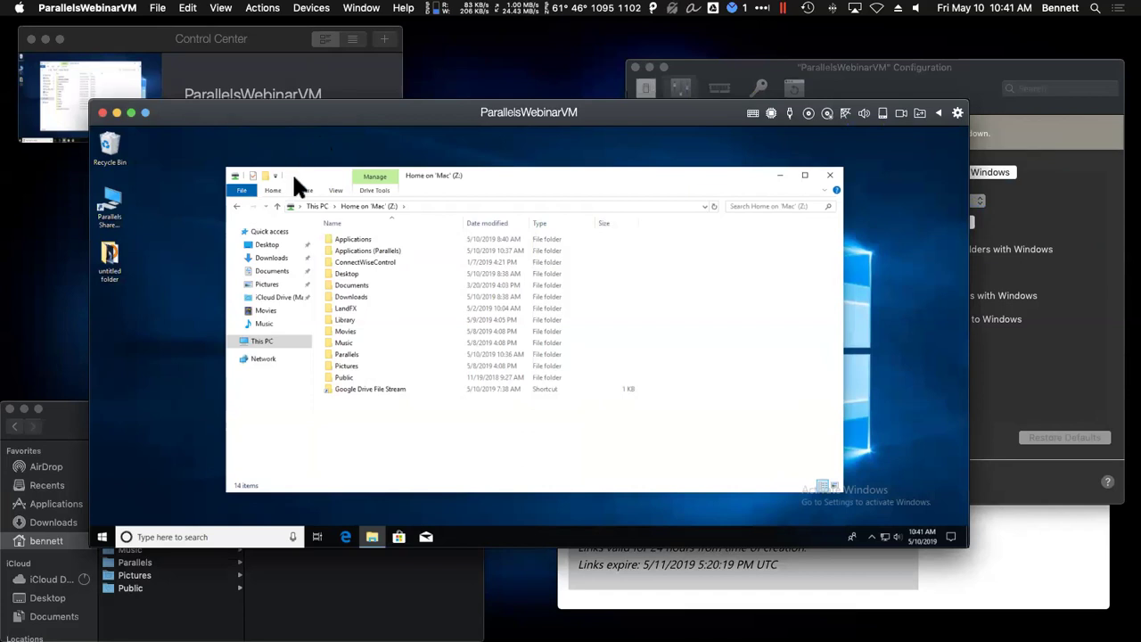
click(266, 344)
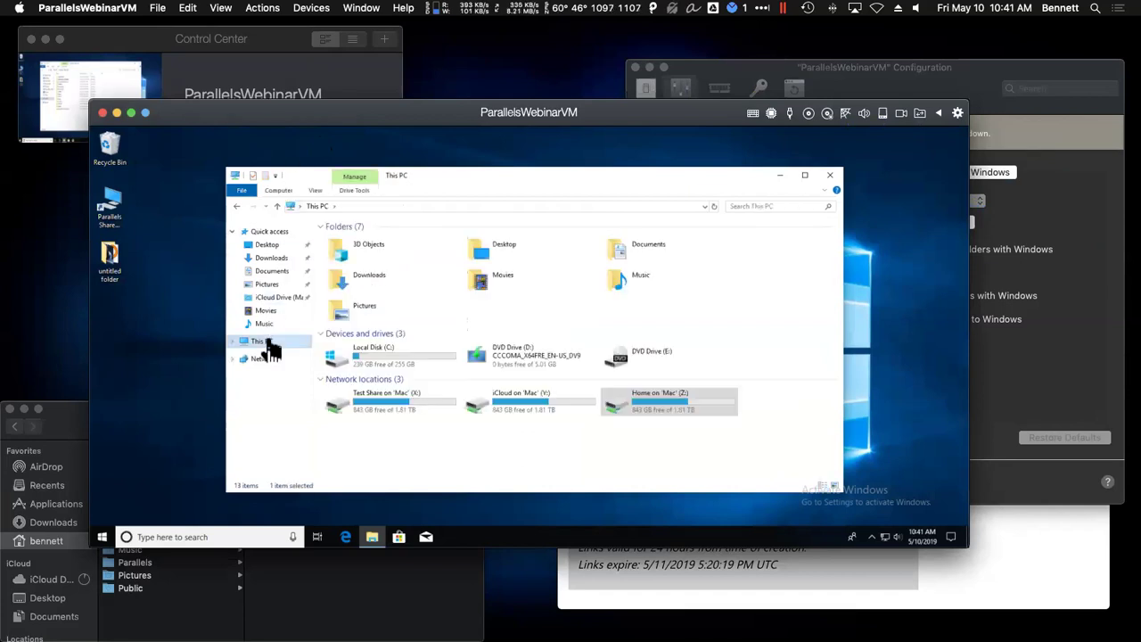
click(519, 441)
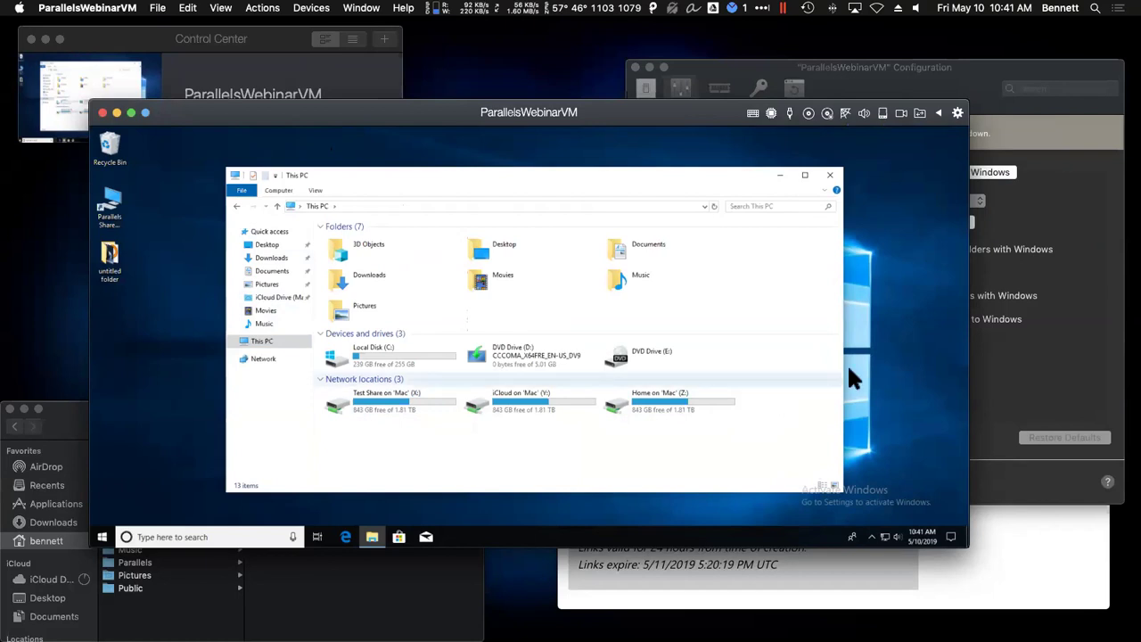
Step: Enable SmartGuard backup for ParallelsWebinarVM with a snapshot every 24 hours and 3 snapshots kept, and return to the virtual machine window
click(904, 73)
click(792, 91)
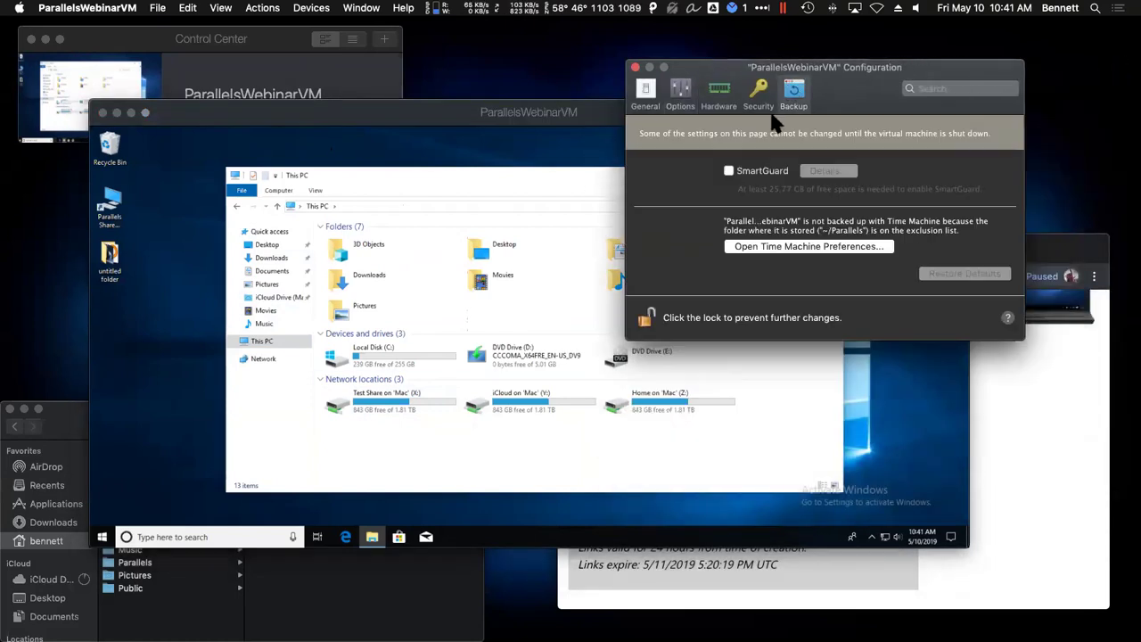
click(729, 170)
click(828, 170)
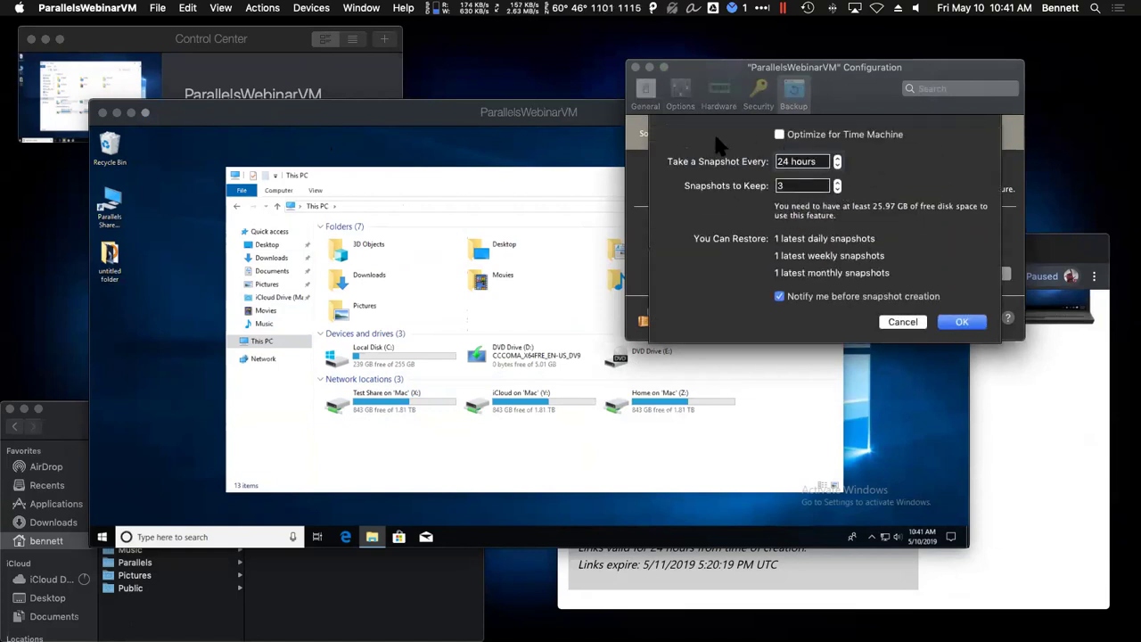
click(959, 322)
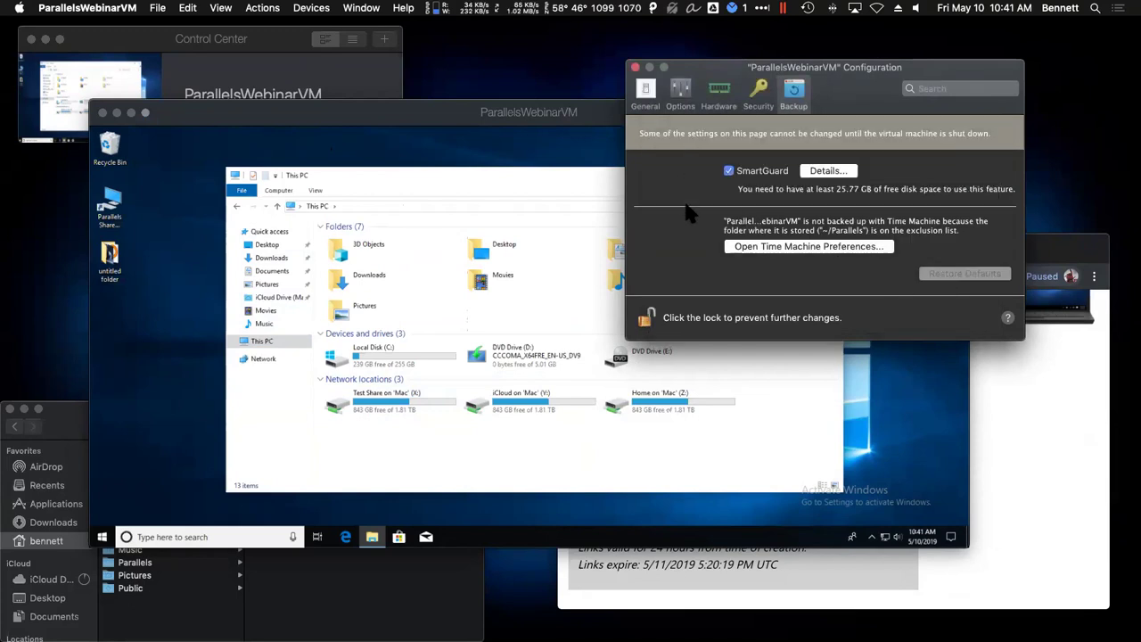
click(589, 104)
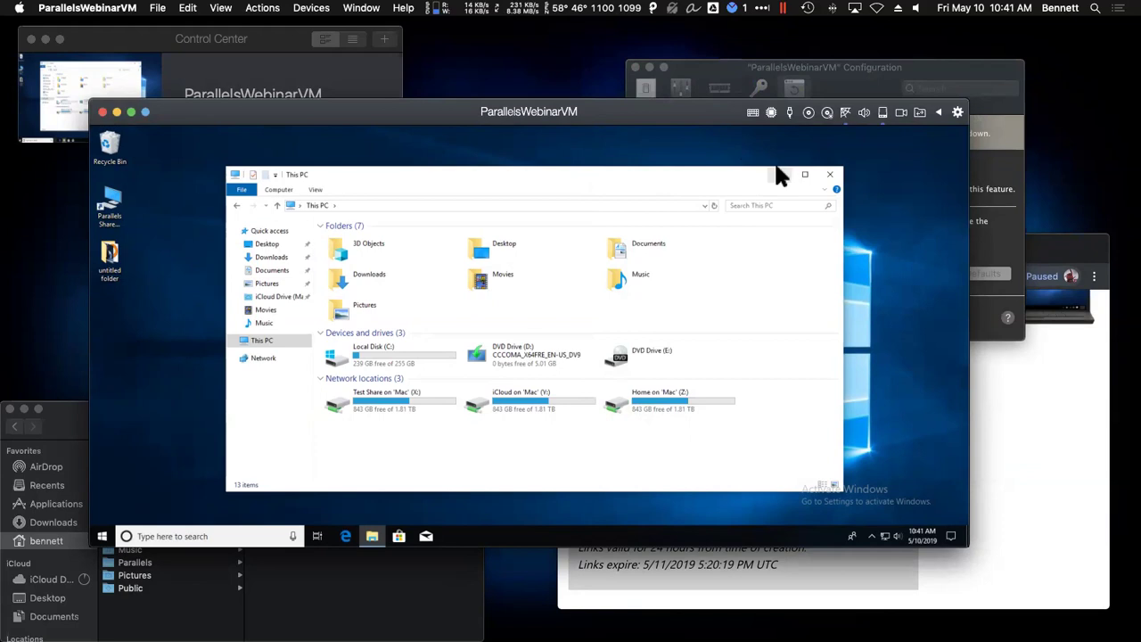
Step: Shut down Windows 10 from inside the ParallelsWebinarVM virtual machine
click(853, 89)
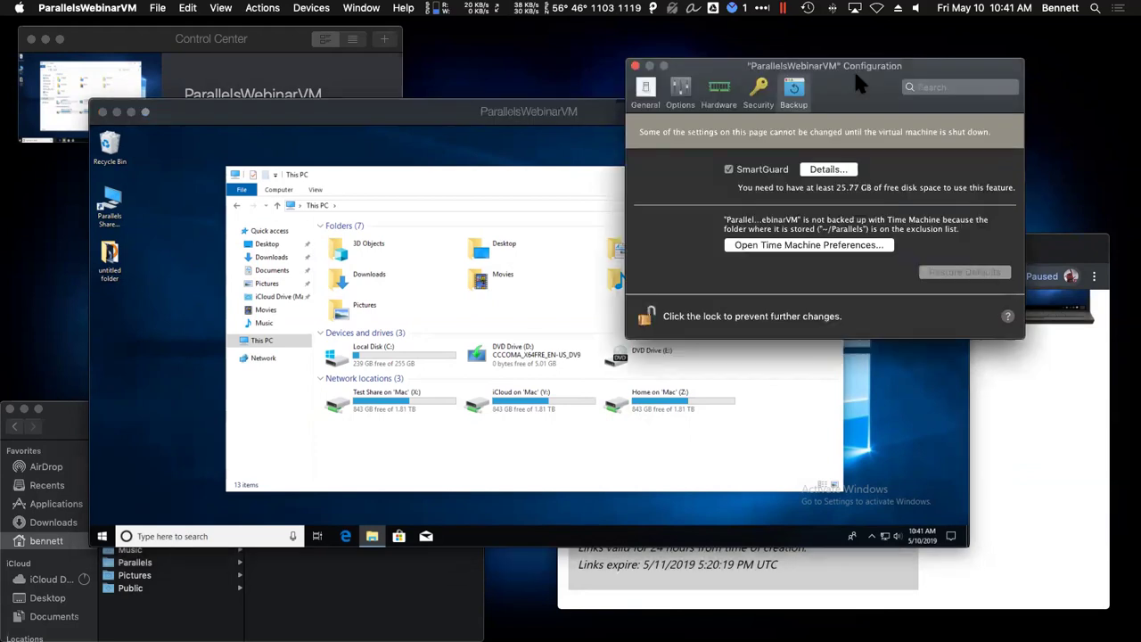
click(827, 169)
click(527, 160)
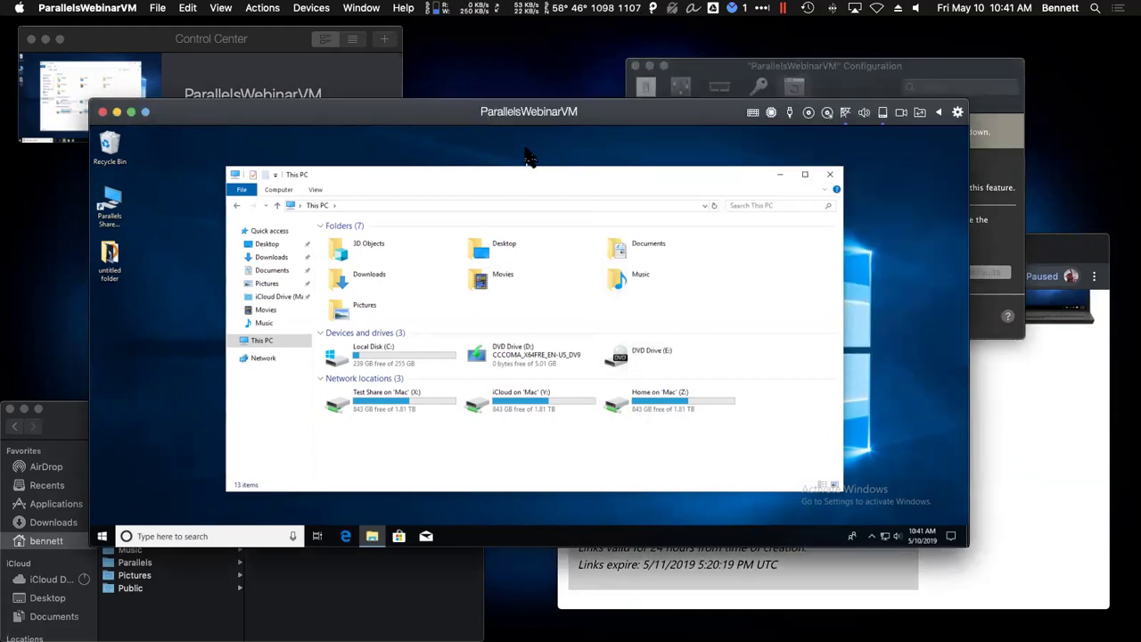
click(102, 535)
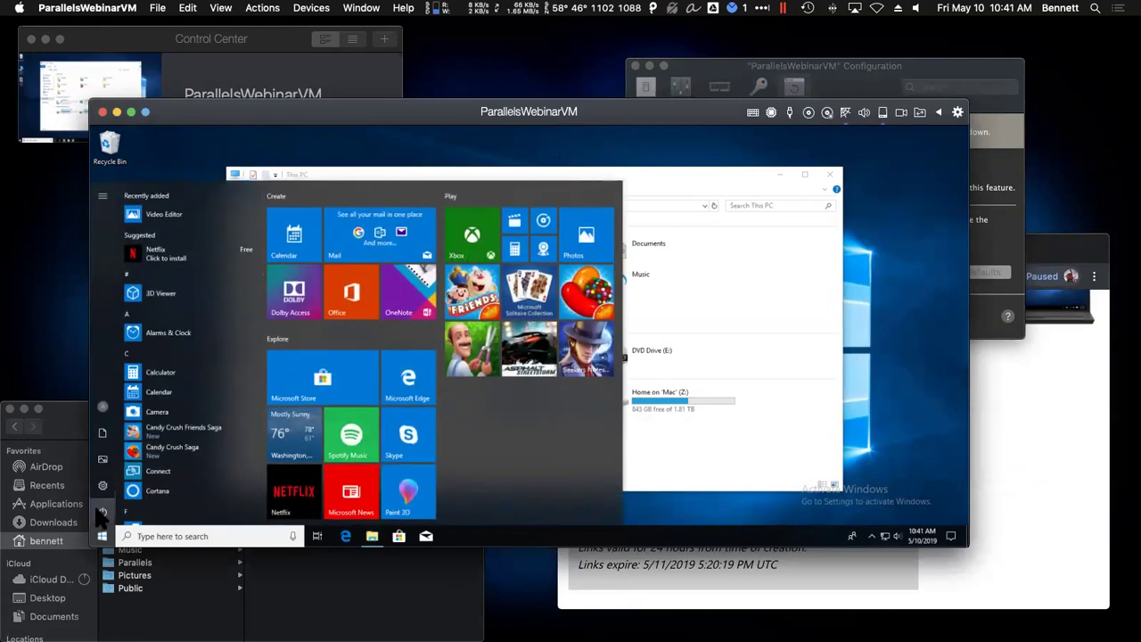
click(102, 511)
click(139, 457)
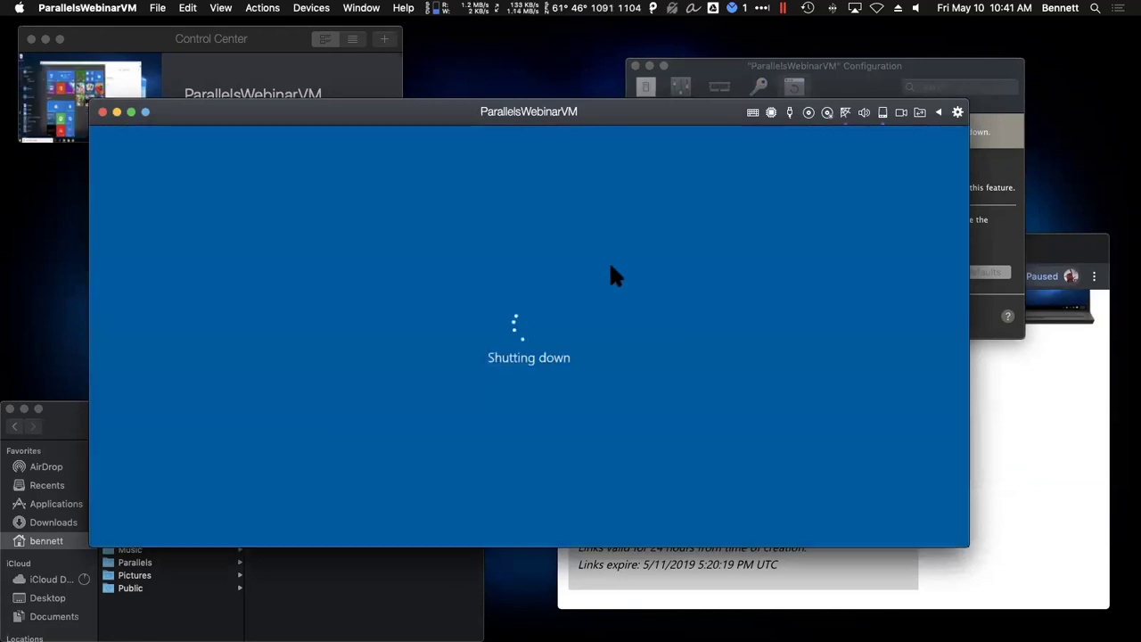
Step: Review the CPU & Memory hardware settings in the ParallelsWebinarVM configuration while the virtual machine is off
click(856, 68)
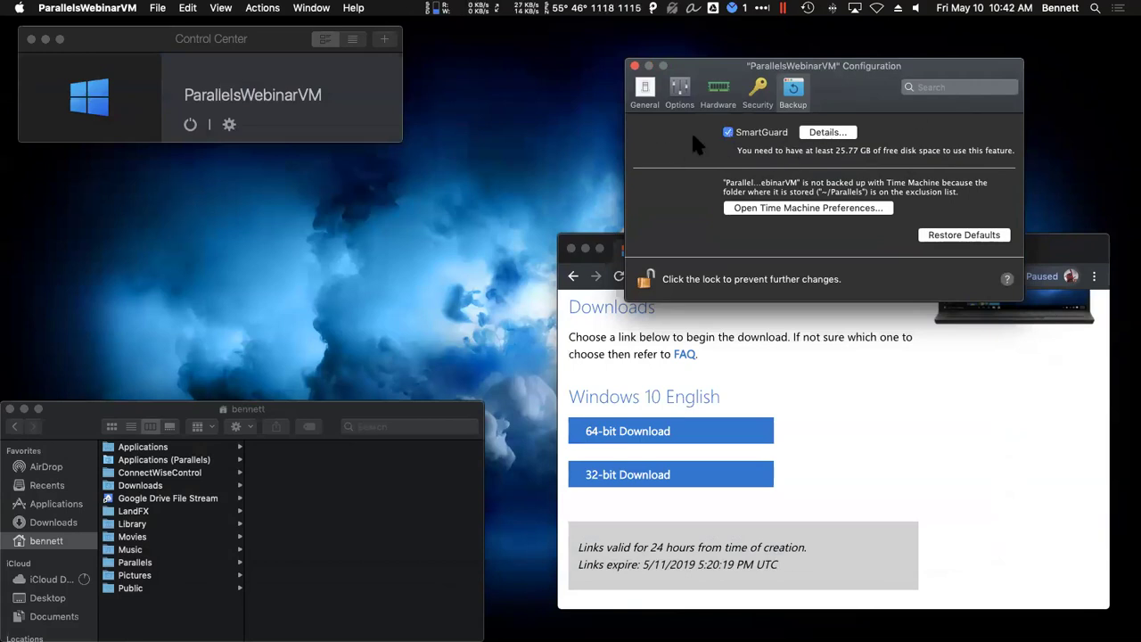
click(722, 94)
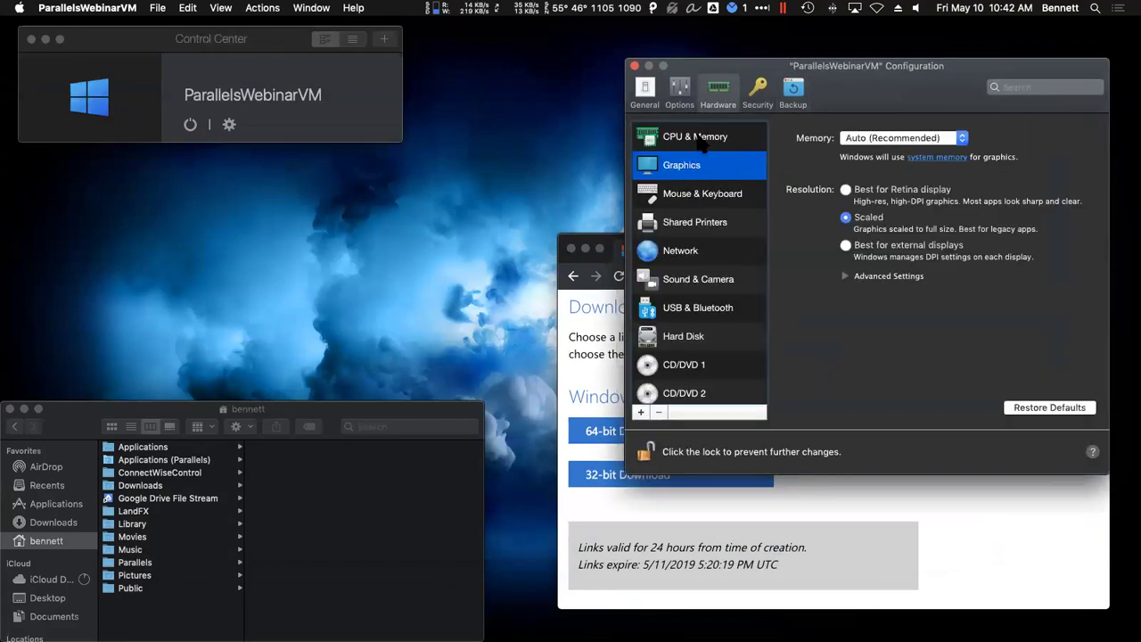
click(709, 141)
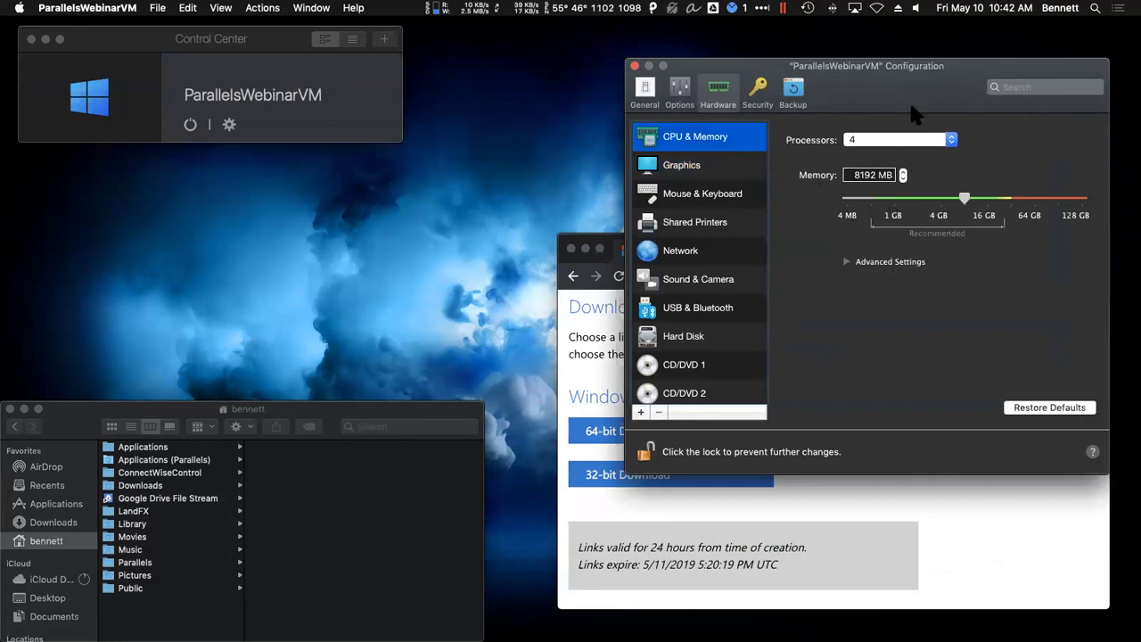
Step: Start ParallelsWebinarVM from the Control Center and reposition its window on the Mac desktop
click(90, 98)
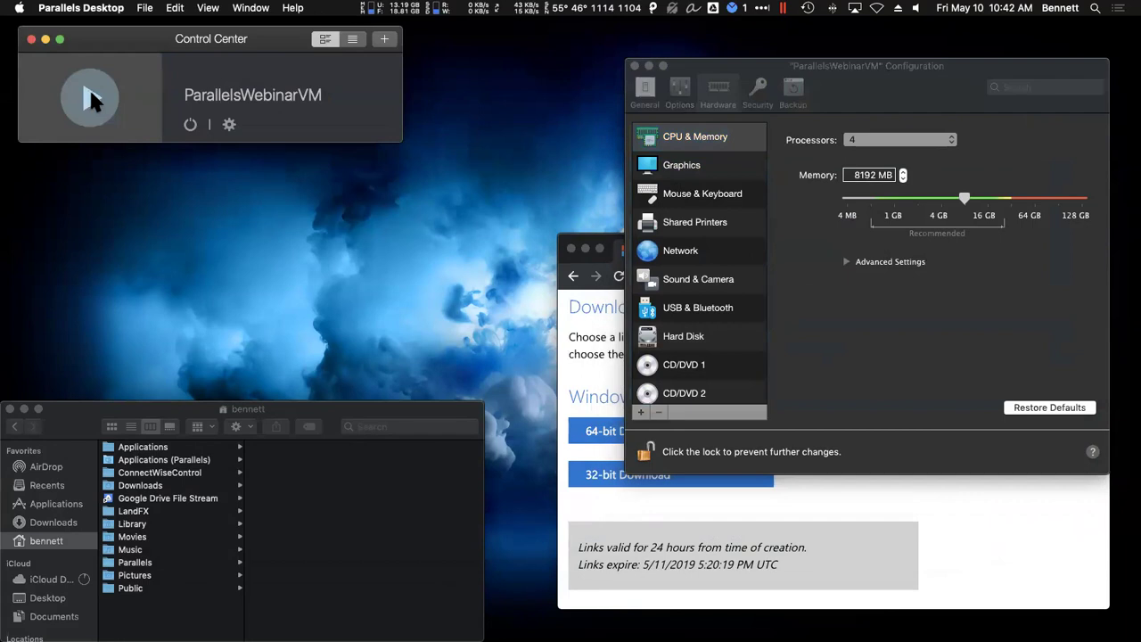
click(90, 96)
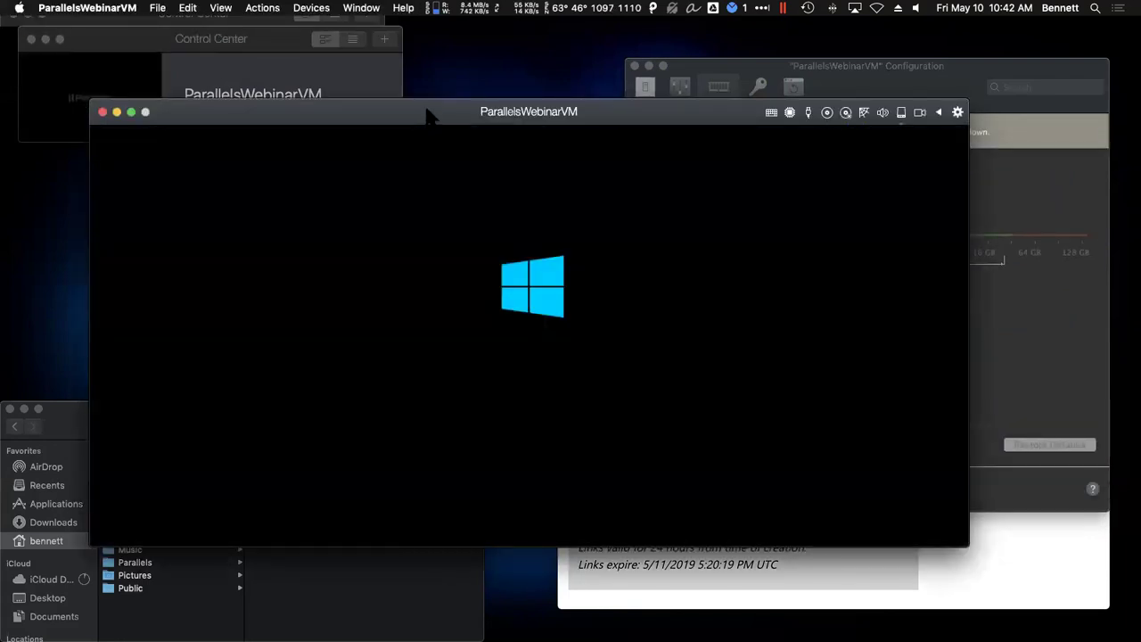
drag(424, 118, 381, 132)
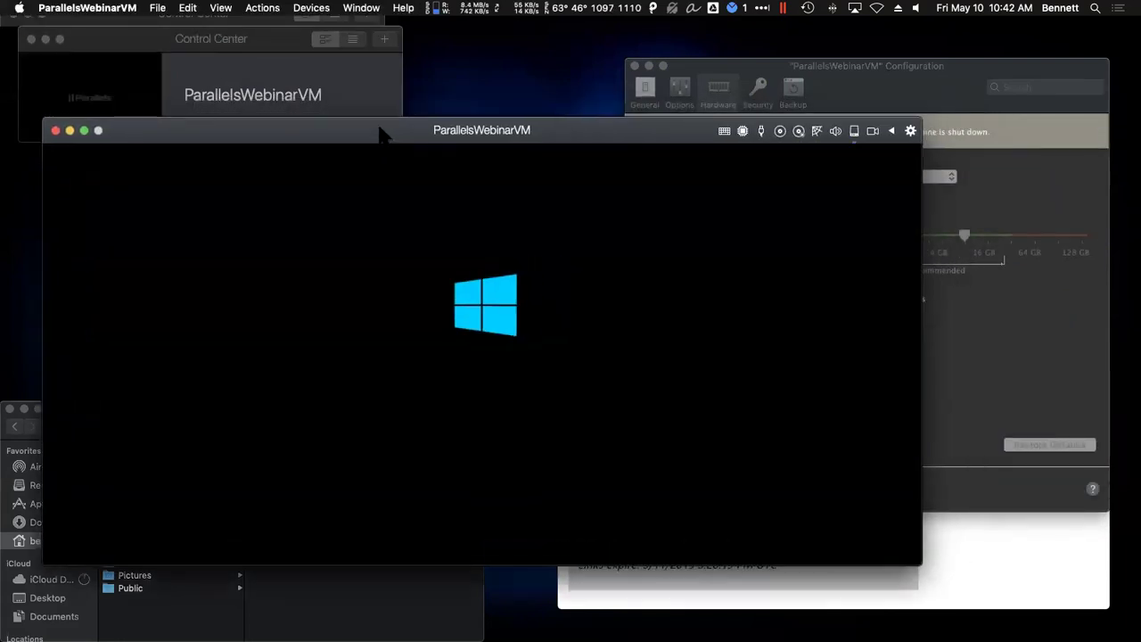
Step: Review the CPU & Memory settings and SmartGuard details of the running virtual machine, and return to its window without changing anything
click(853, 74)
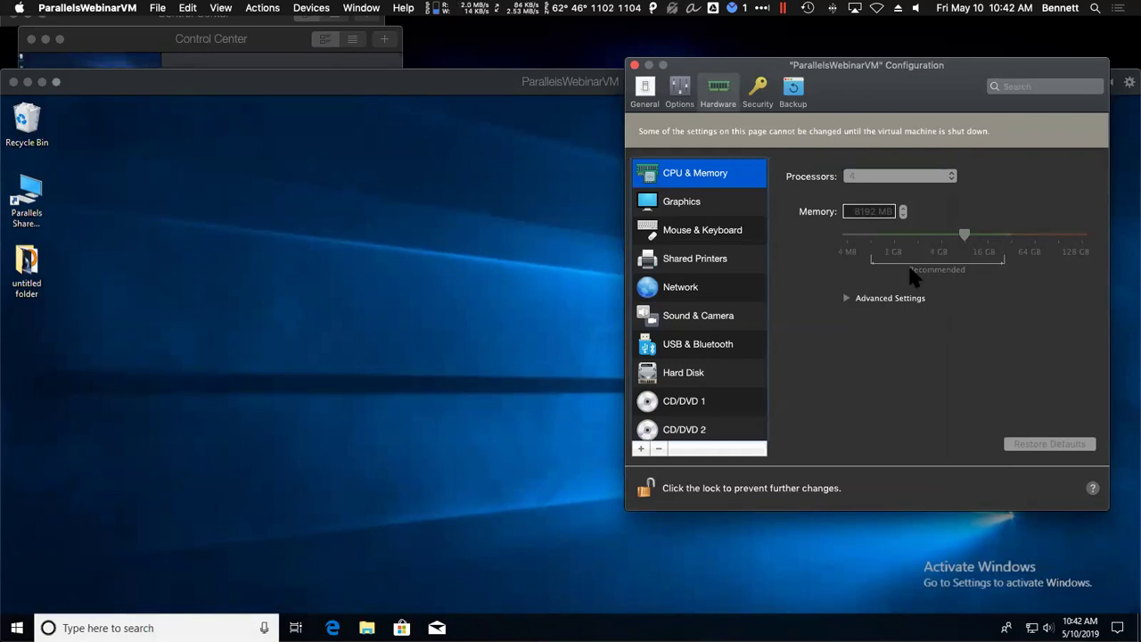
click(546, 82)
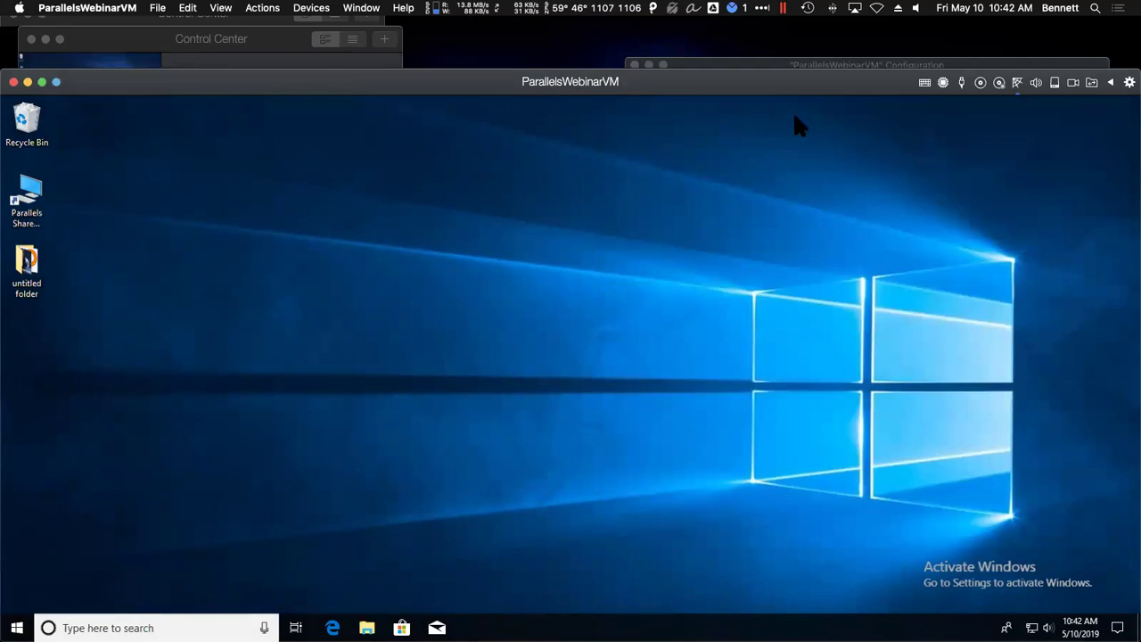
click(811, 66)
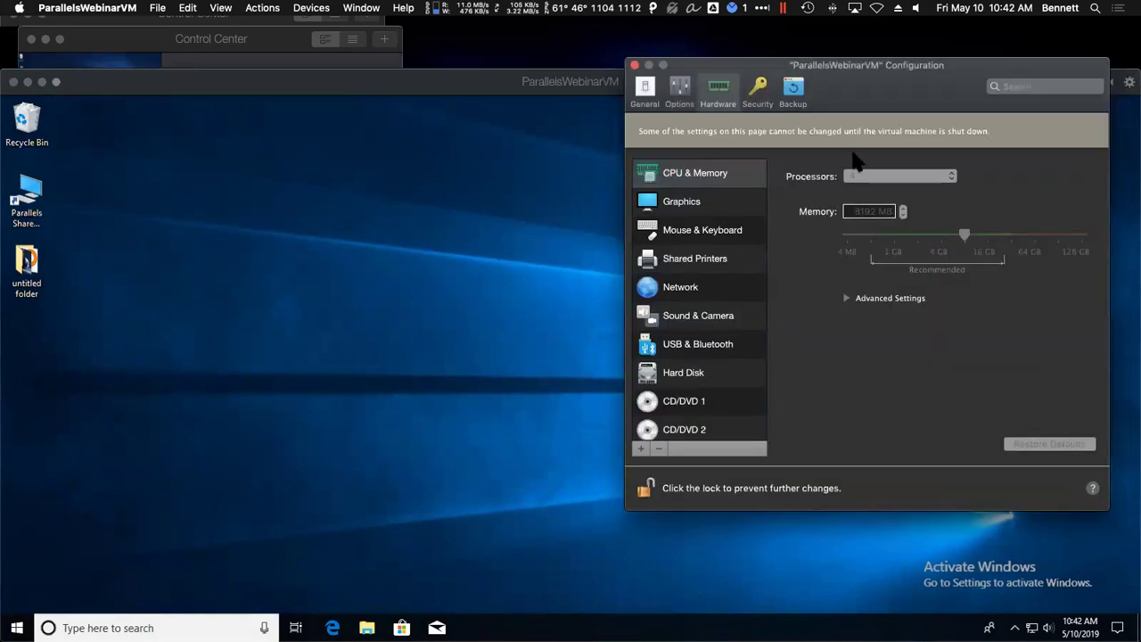
click(791, 96)
click(810, 169)
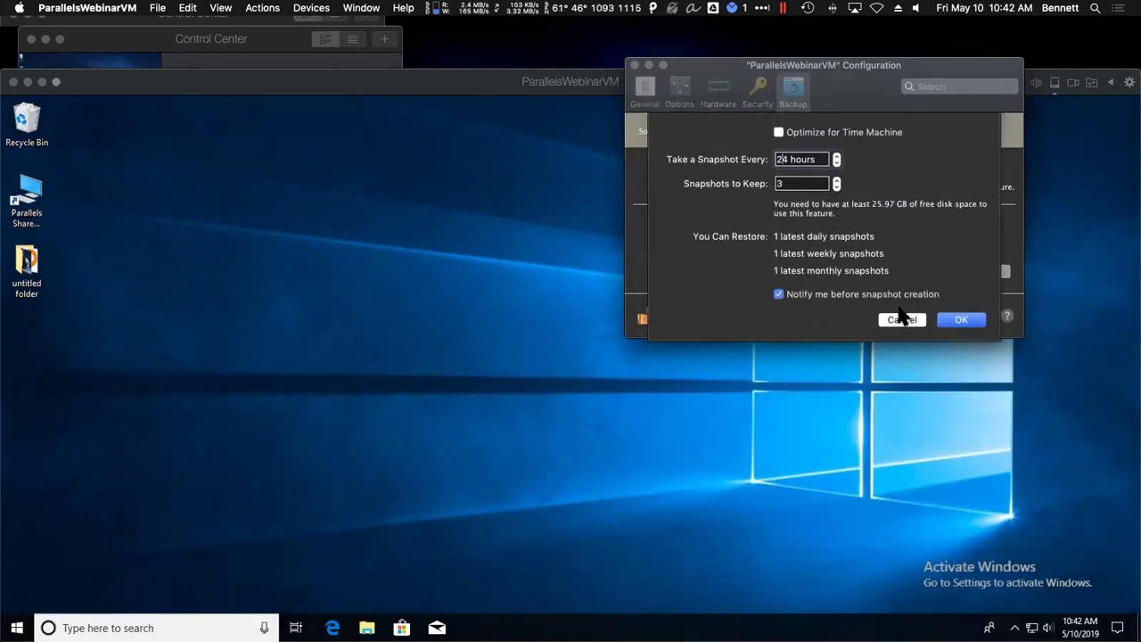
click(909, 321)
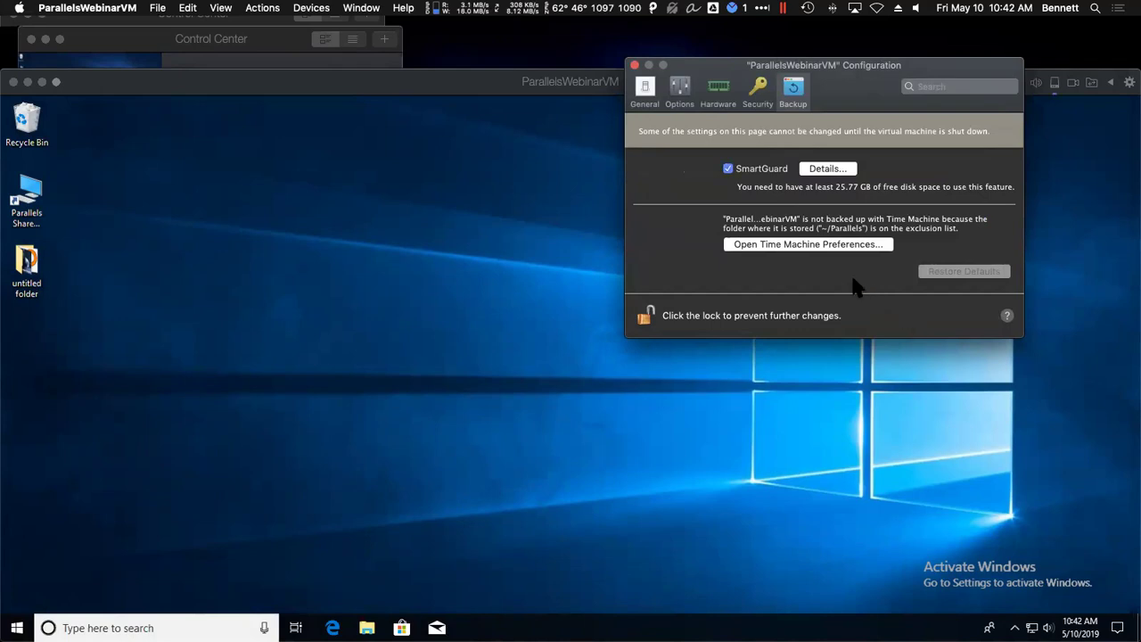
click(495, 81)
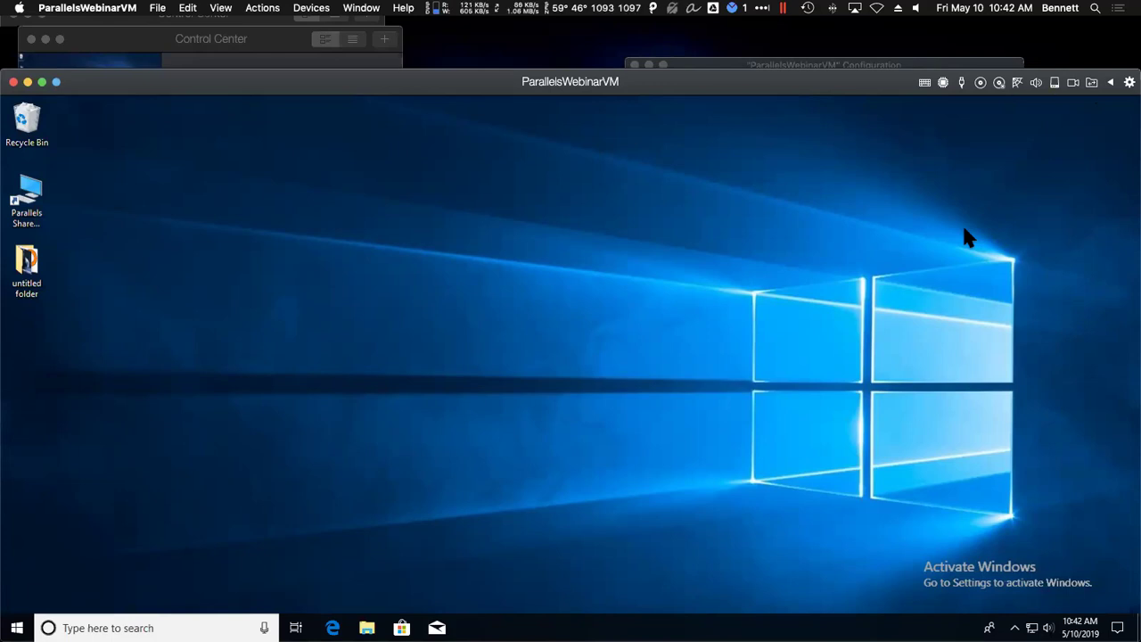
Step: Set SmartGuard to take a snapshot every 12 hours and keep 9 snapshots, and return to the virtual machine window
click(879, 66)
click(827, 170)
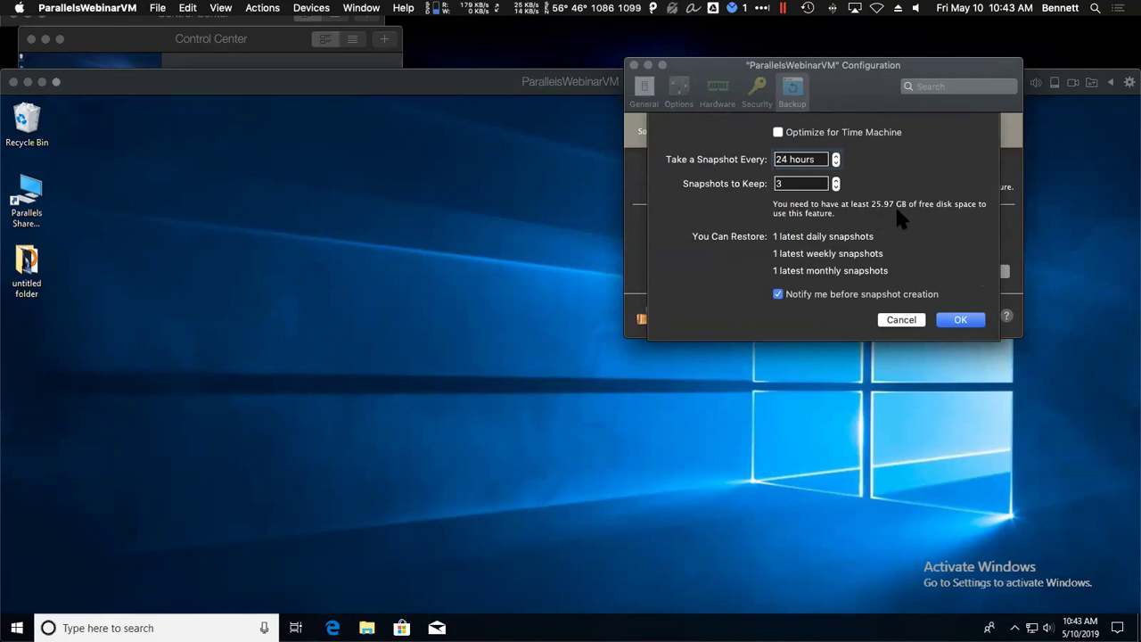
double_click(784, 158)
text(12)
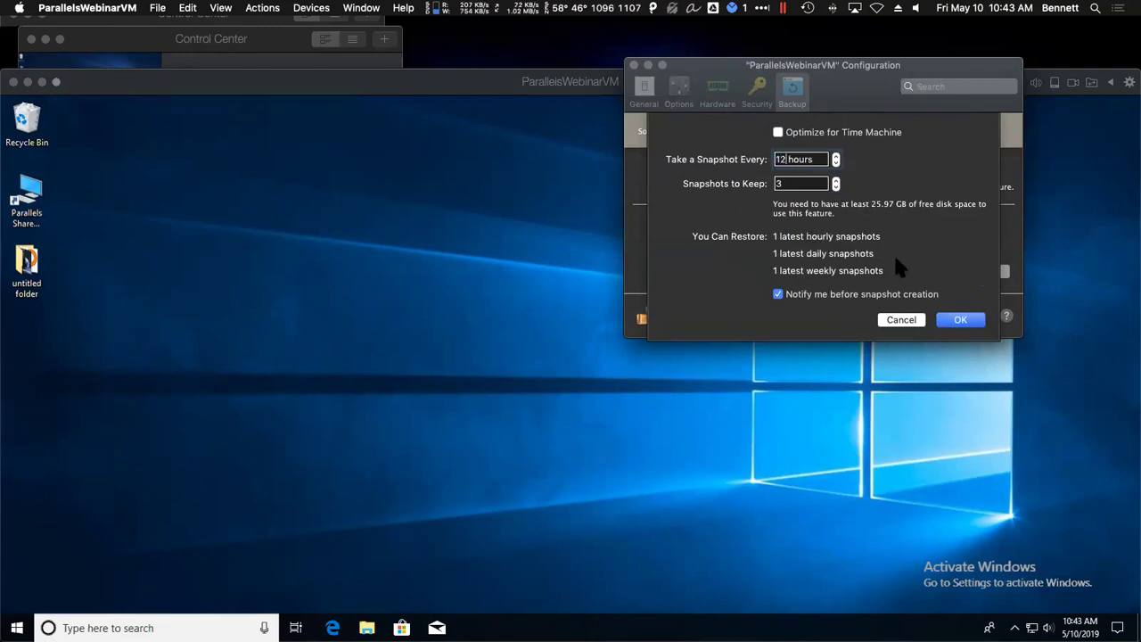
double_click(788, 182)
text(9)
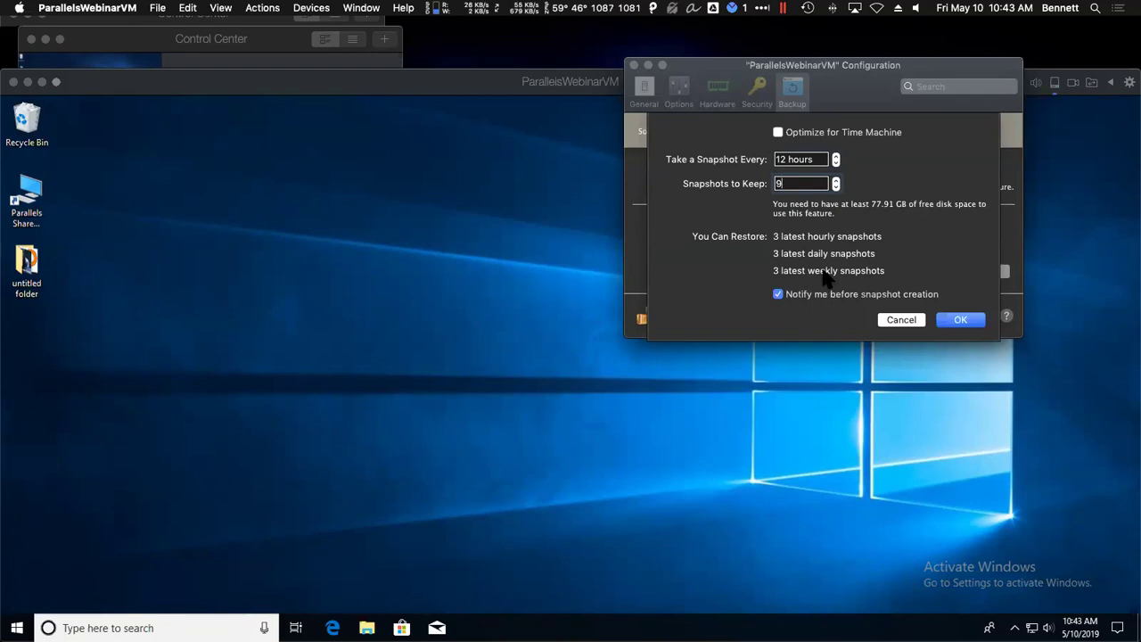
click(960, 319)
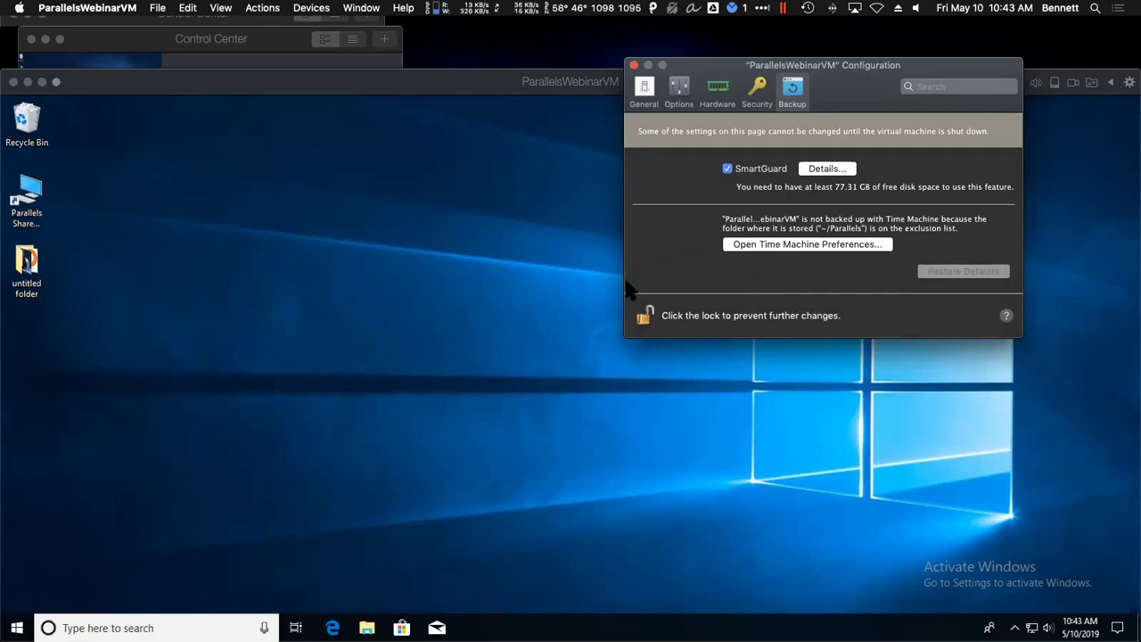
click(240, 403)
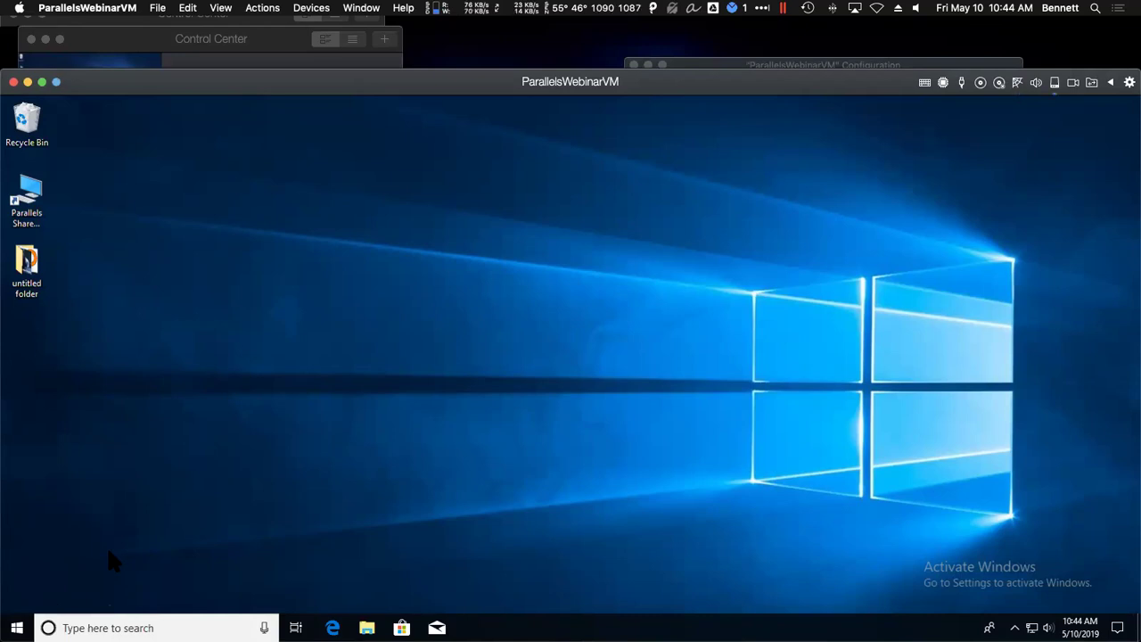
Step: Take a manual snapshot of ParallelsWebinarVM, keeping the suggested name Snapshot 1 and an empty description
click(860, 67)
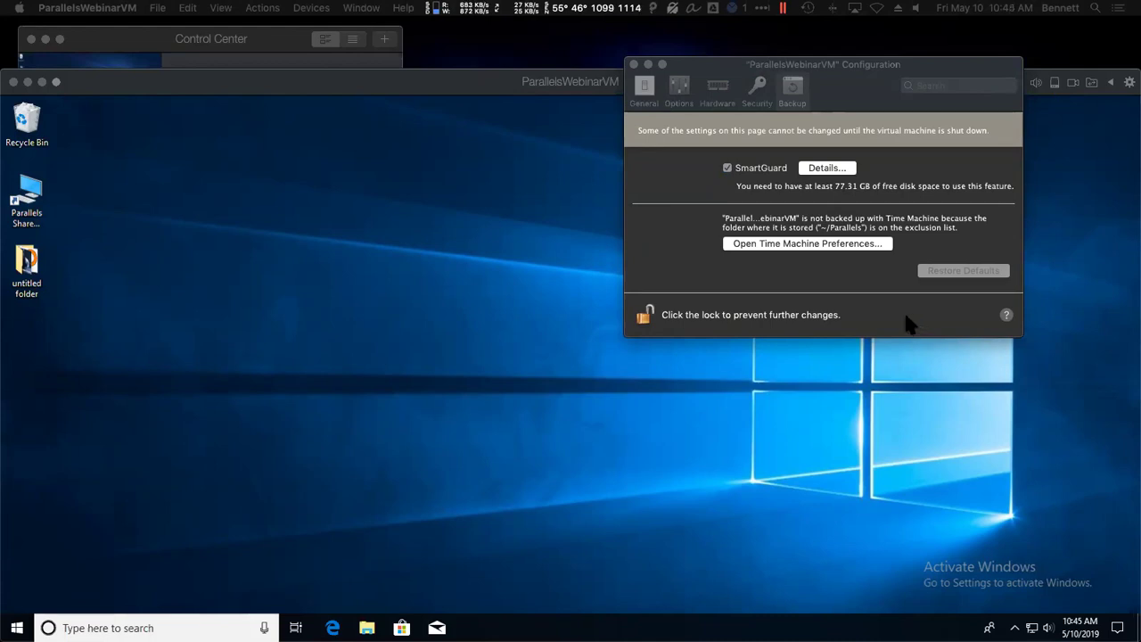
click(871, 78)
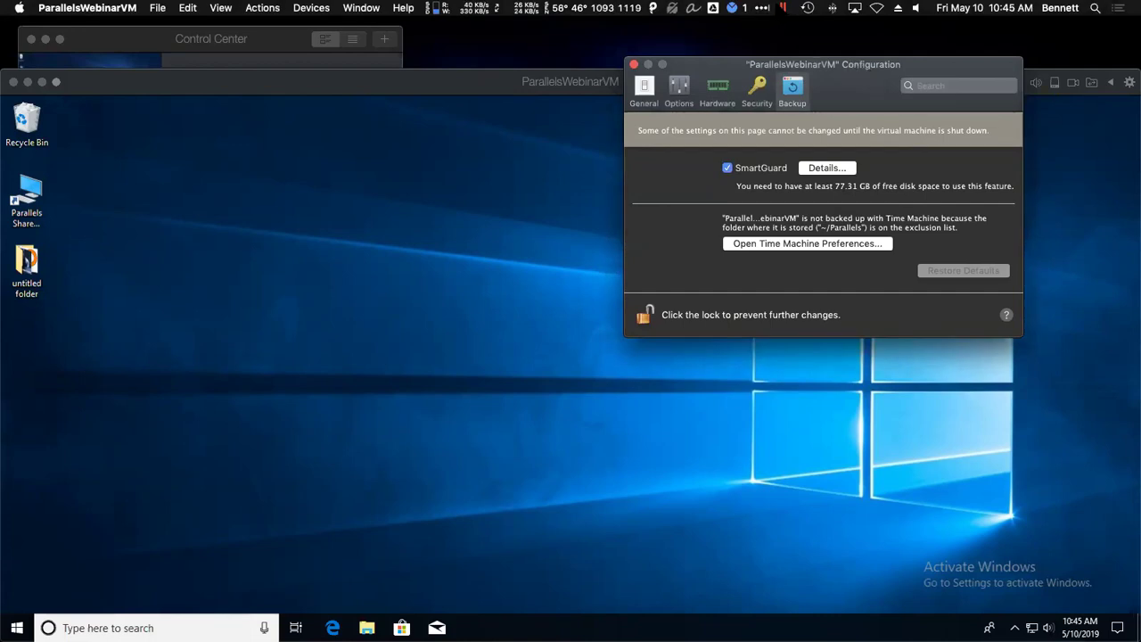
click(782, 8)
mouse_move(806, 61)
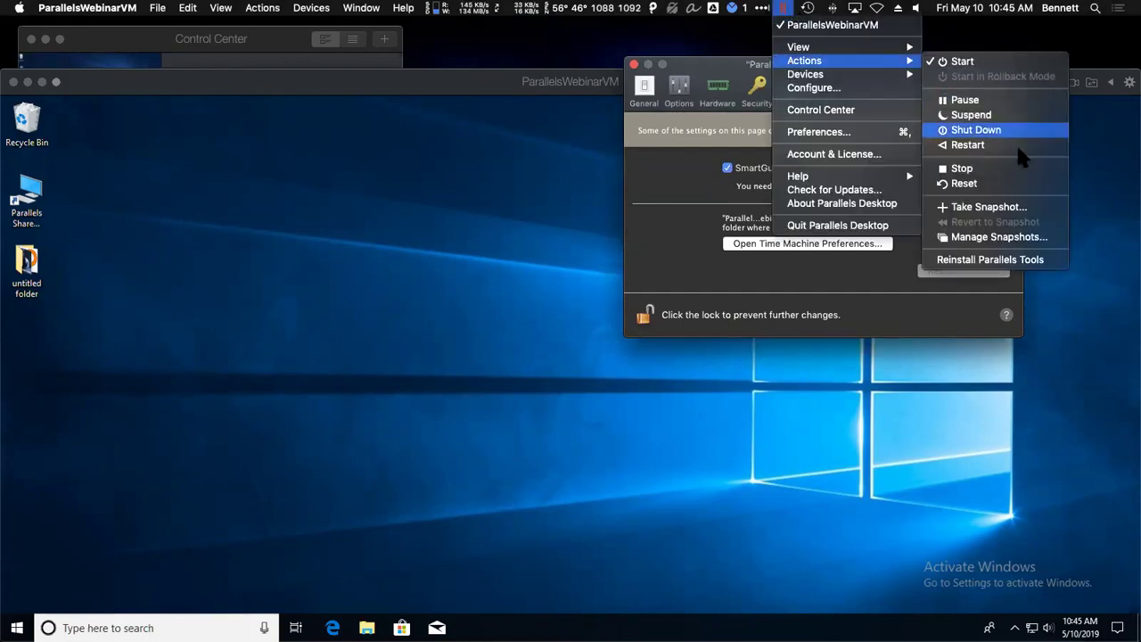
click(1000, 210)
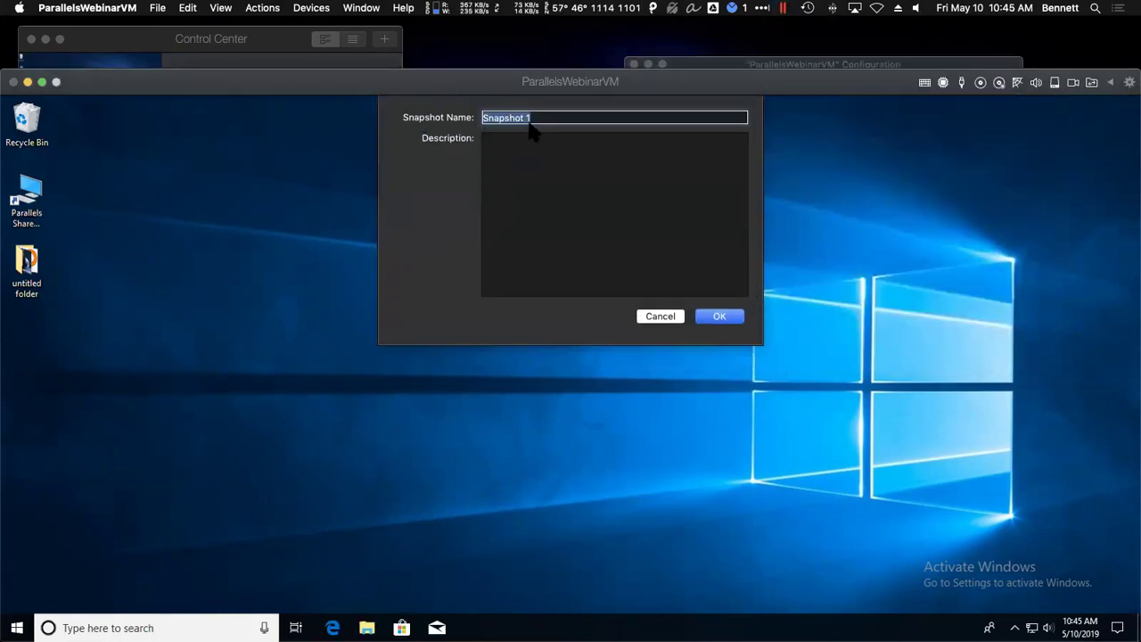
click(700, 315)
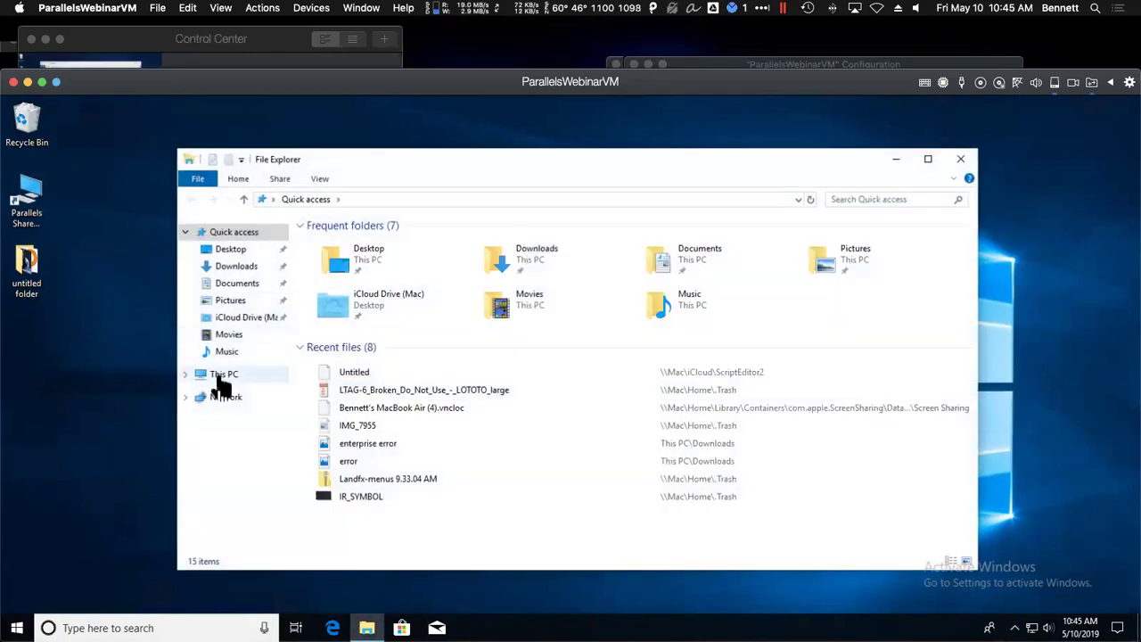
Step: Check the properties of ParallelsWebinarVM.pvm in the Parallels folder of the Home on 'Mac' (Z:) drive, and close File Explorer
click(219, 374)
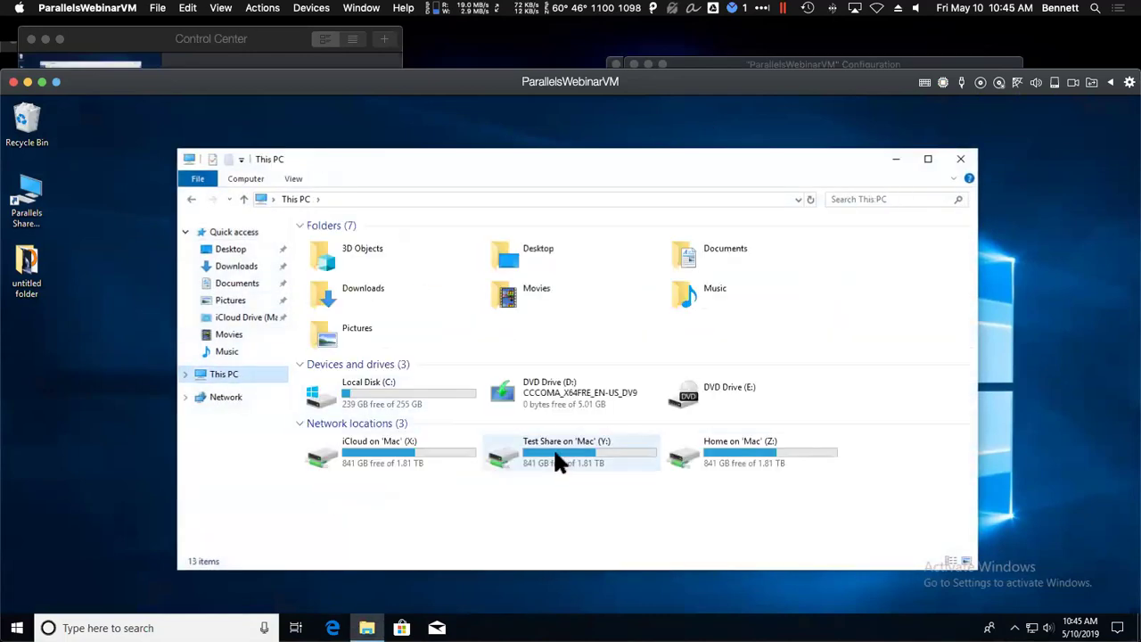
double_click(679, 450)
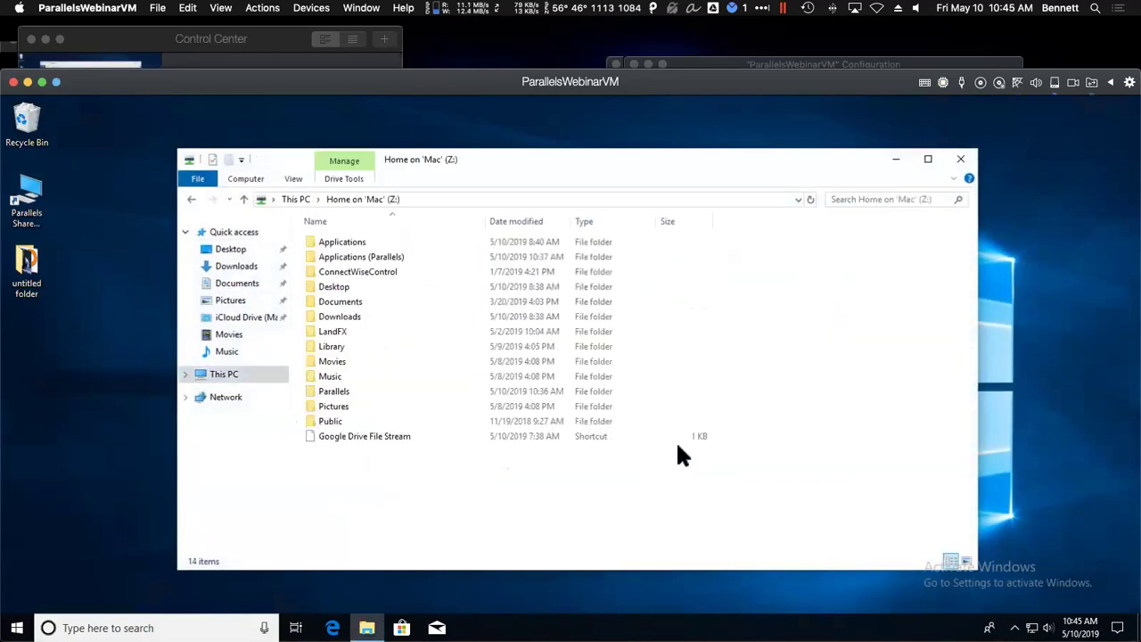
double_click(346, 389)
right_click(353, 254)
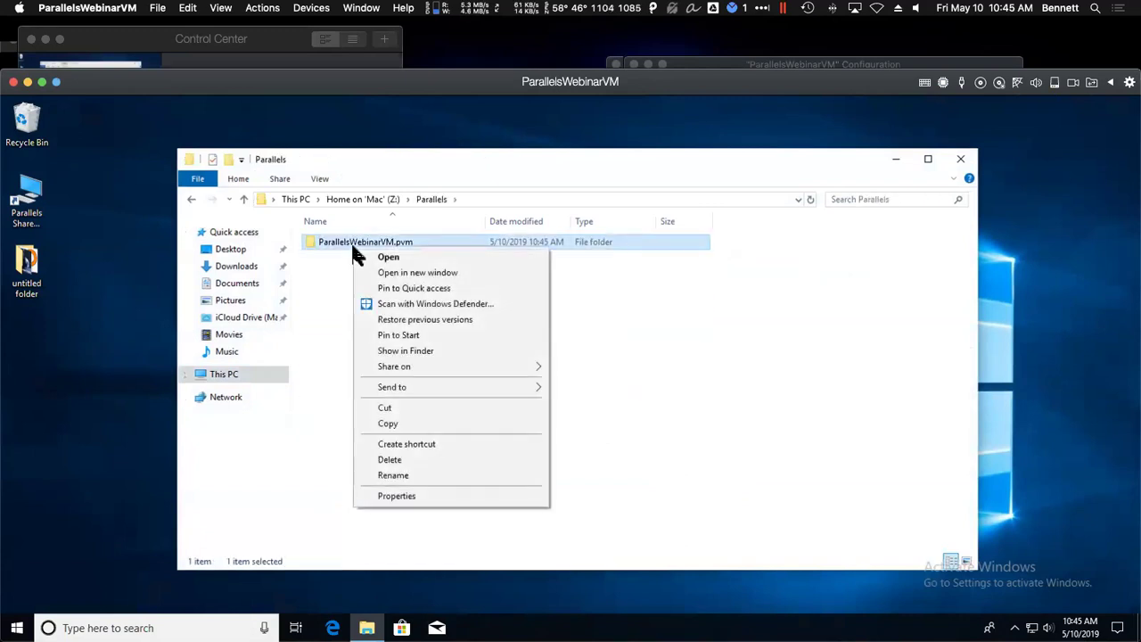
click(390, 492)
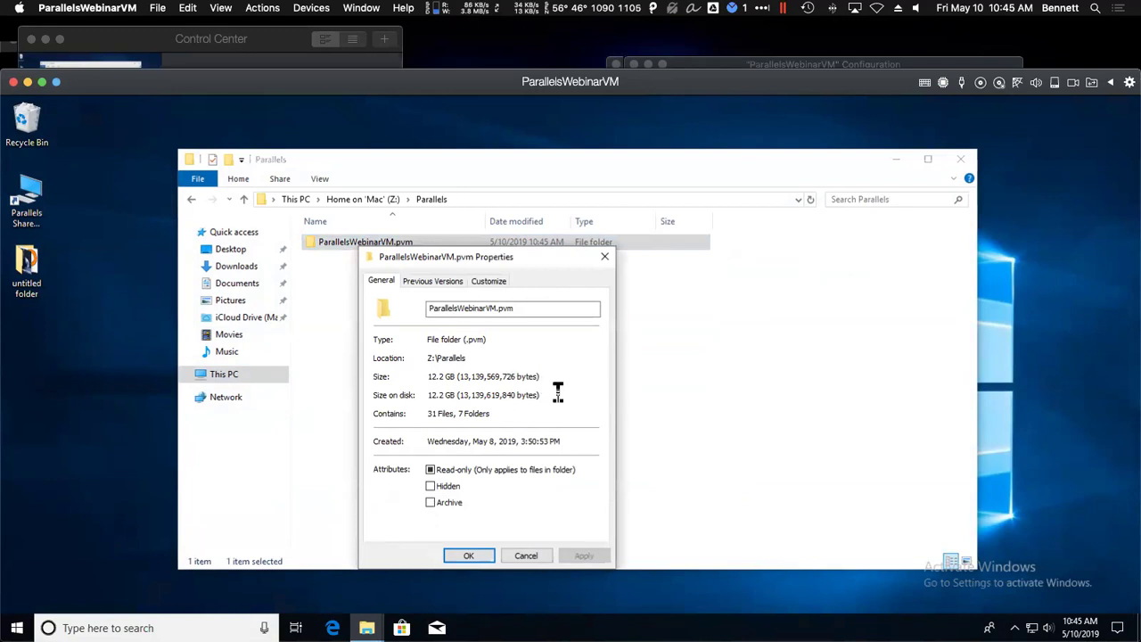
click(526, 555)
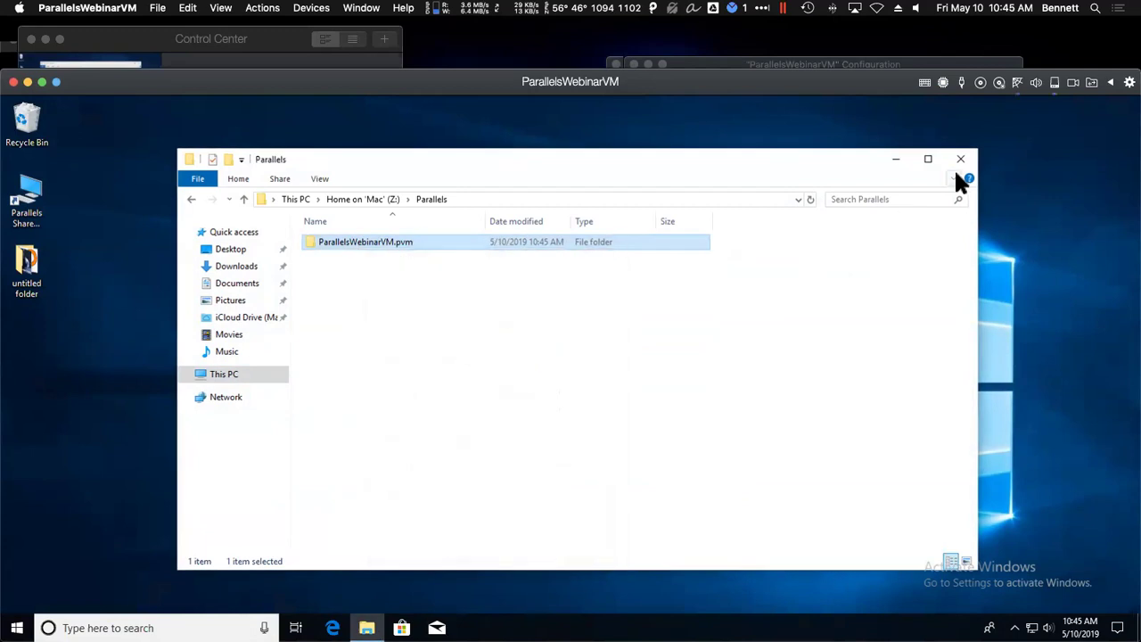
click(959, 160)
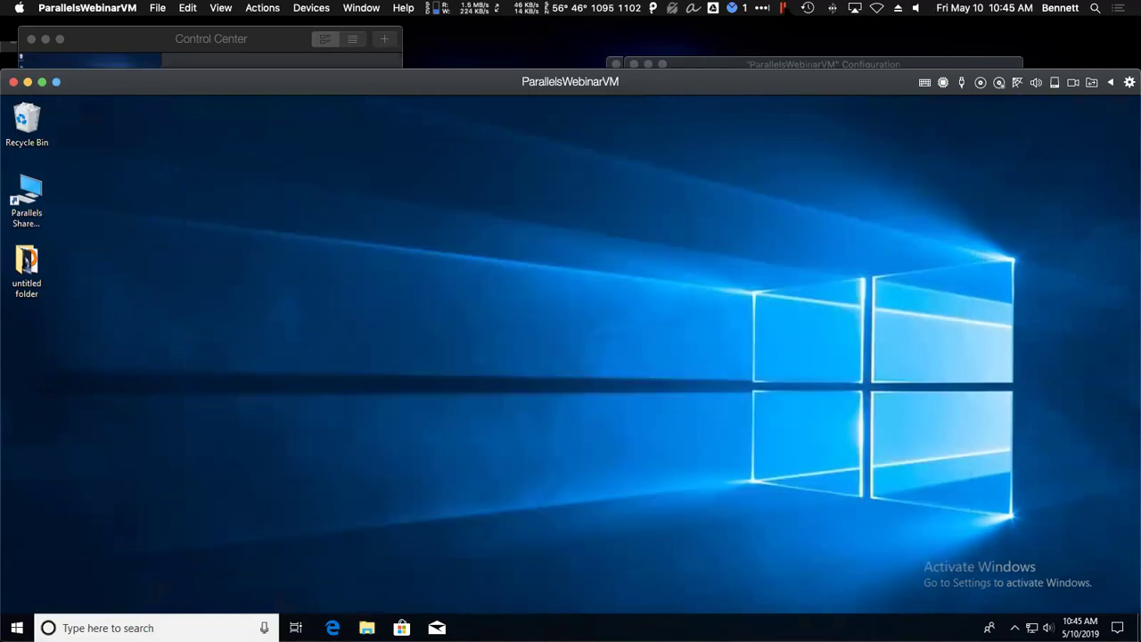
Step: Open the snapshot manager for ParallelsWebinarVM and reposition its window over the virtual machine's desktop
click(782, 8)
click(811, 69)
click(783, 8)
mouse_move(893, 70)
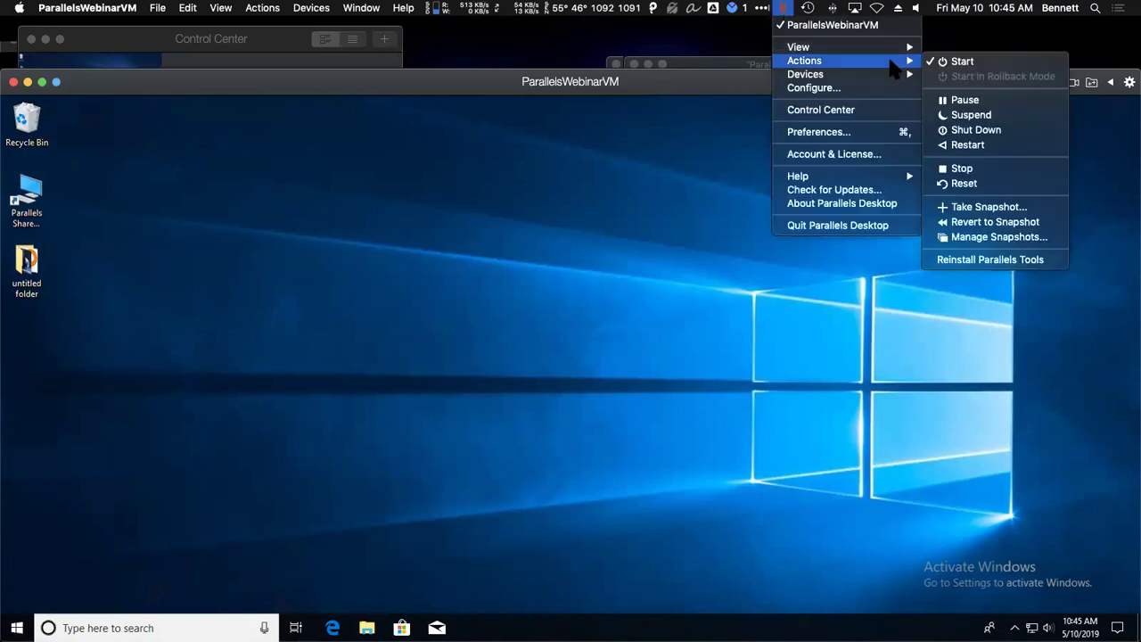
click(961, 237)
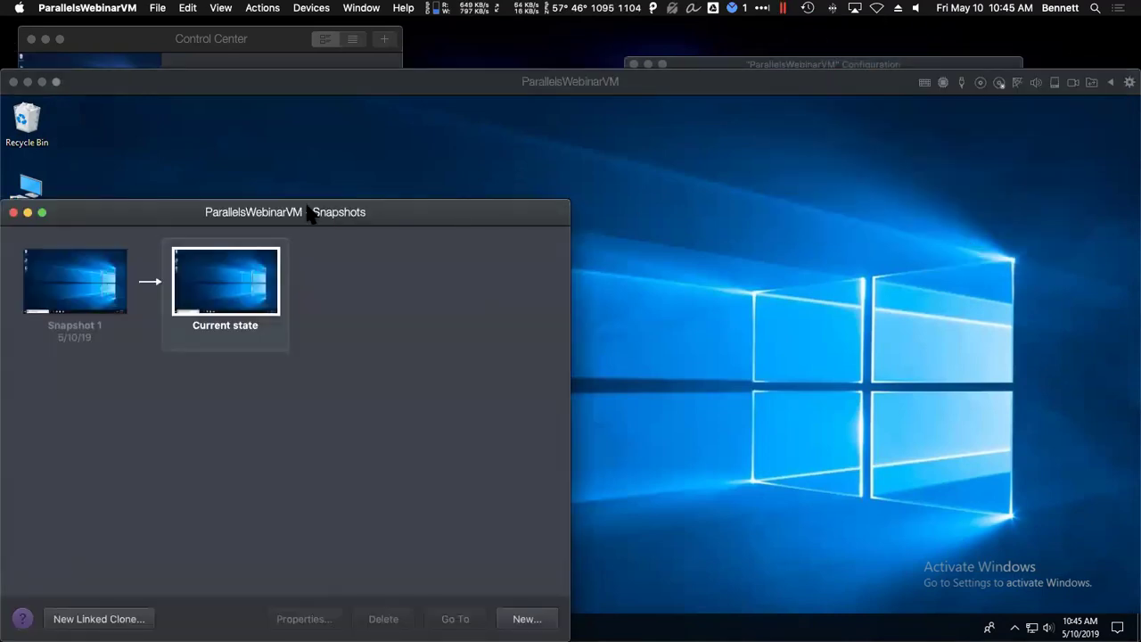
drag(311, 211, 463, 145)
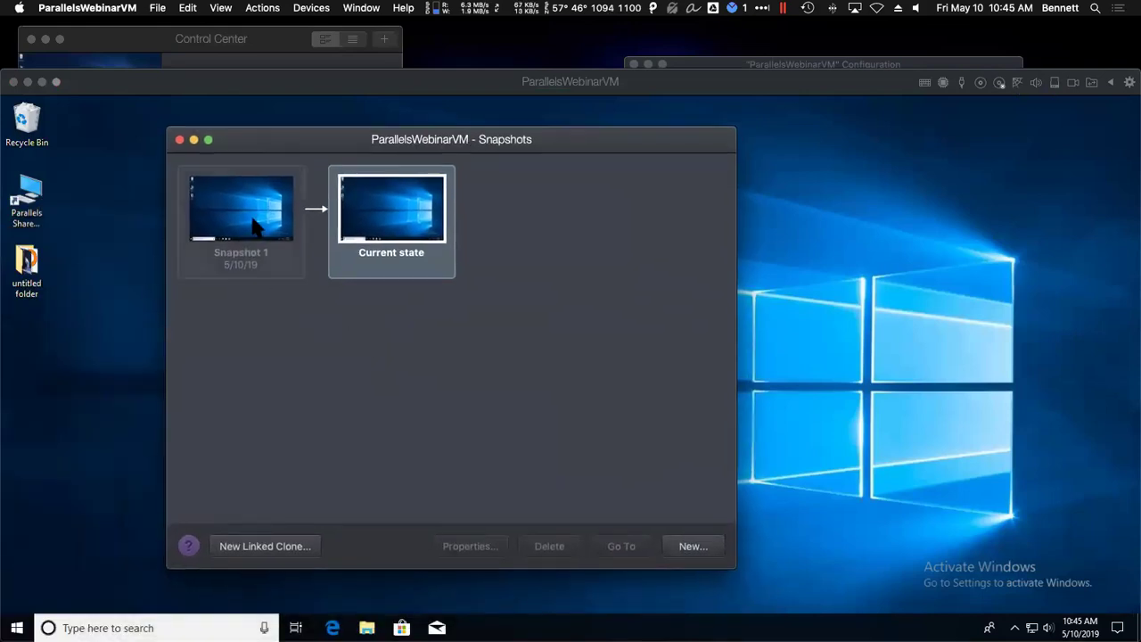
Step: Switch the selection between Snapshot 1 and the current state in the snapshot manager to examine their relationship
click(253, 228)
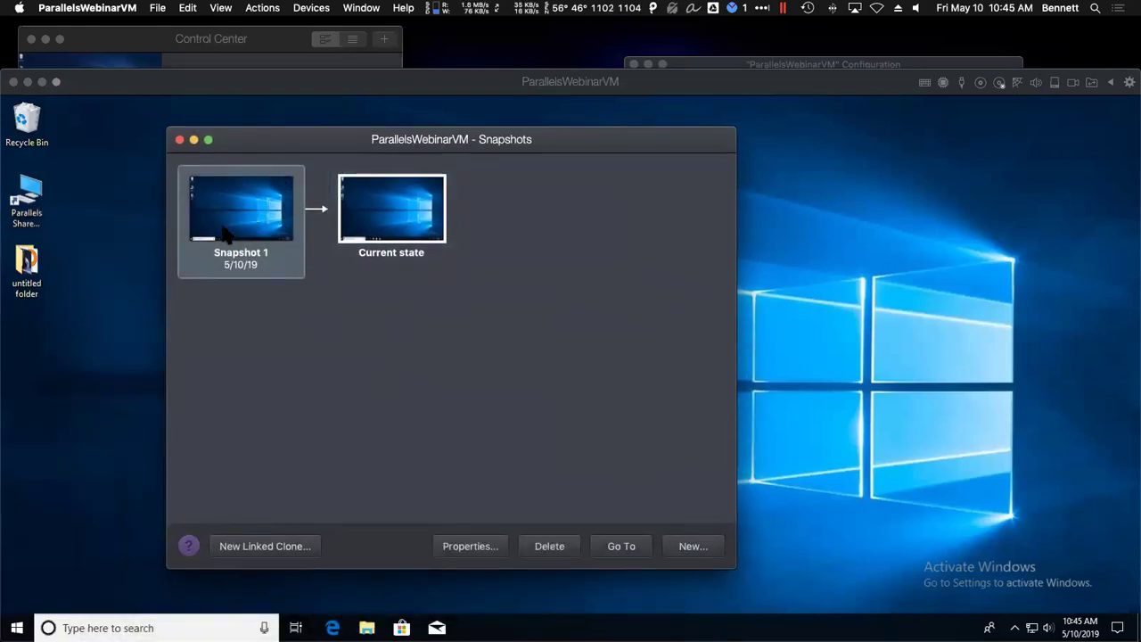
click(403, 230)
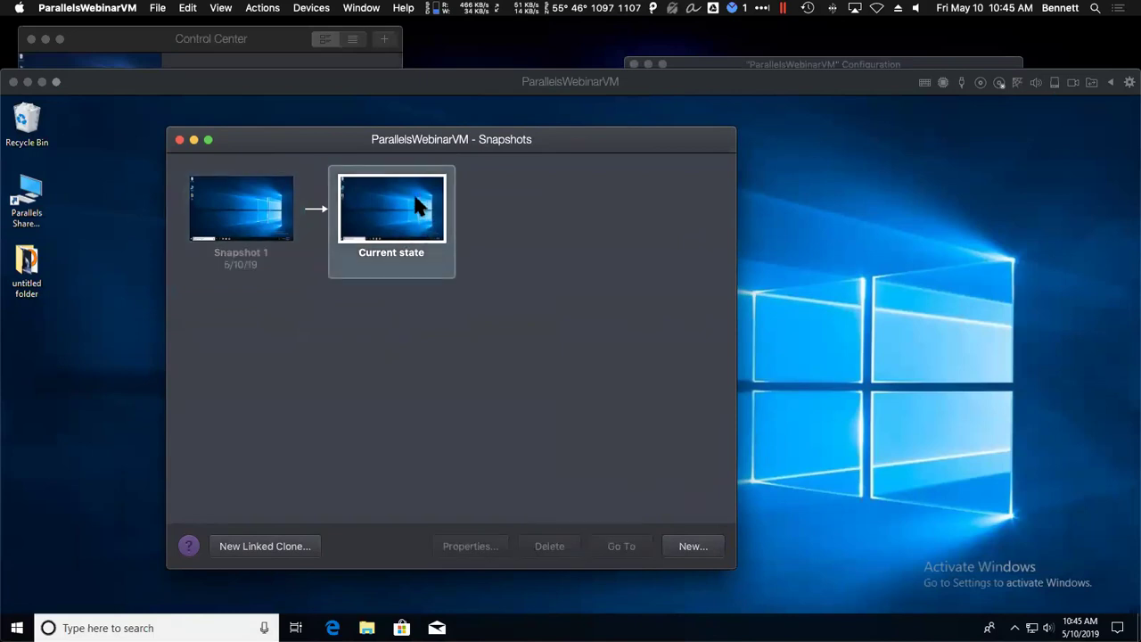
click(239, 209)
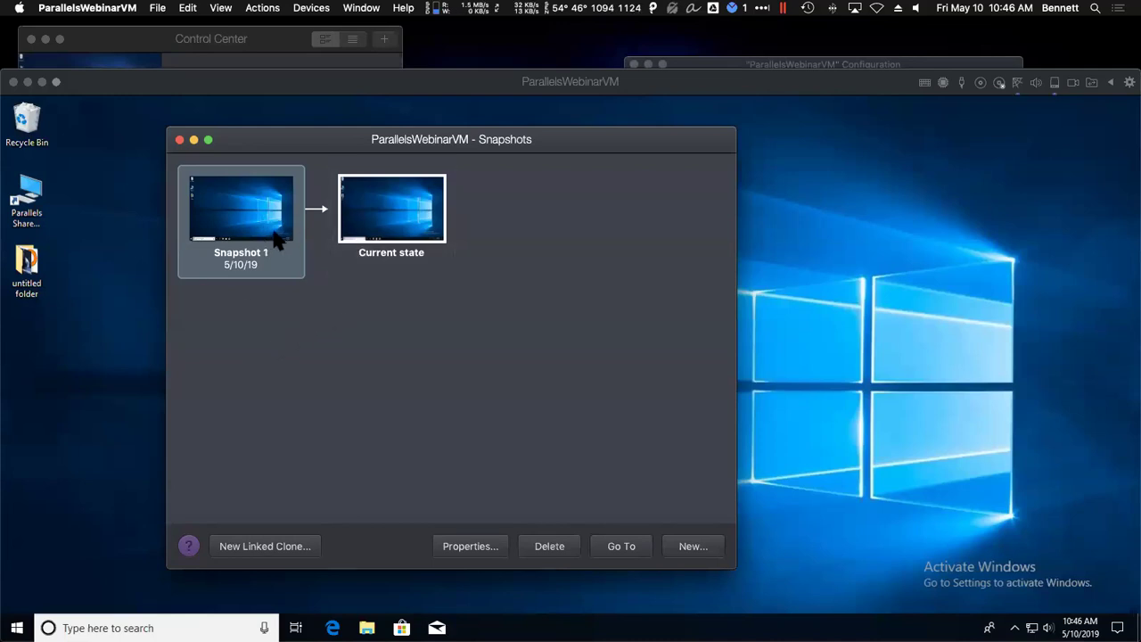
click(381, 218)
Step: Delete Snapshot 1 of ParallelsWebinarVM, confirm the deletion, and switch to the desktop space with the Important Parallels Settings slide
click(241, 214)
click(551, 548)
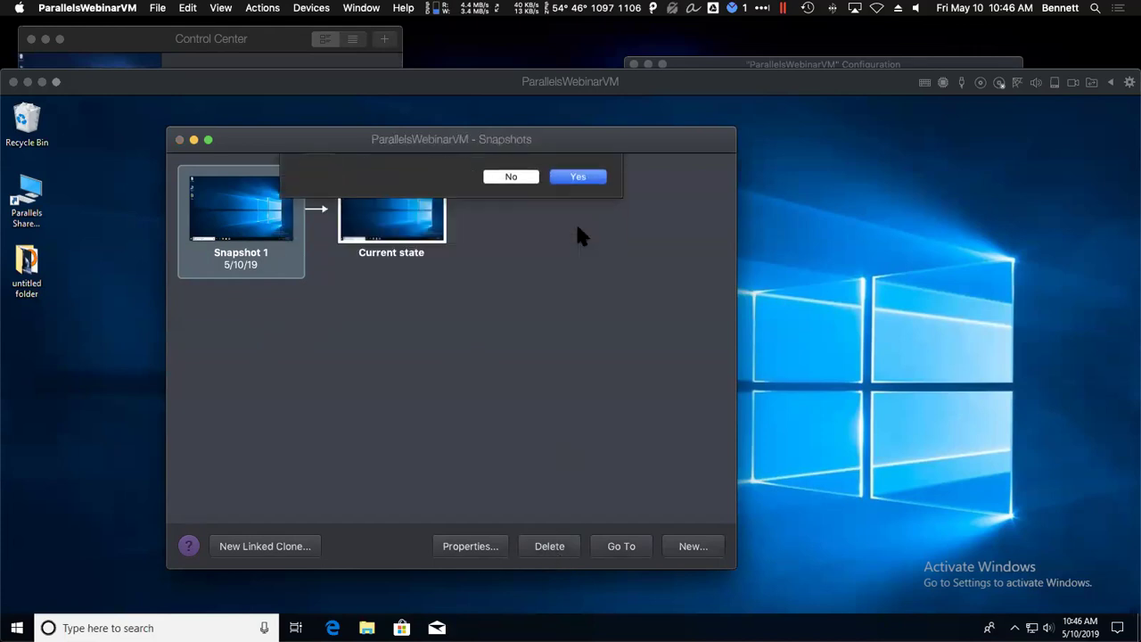
click(577, 176)
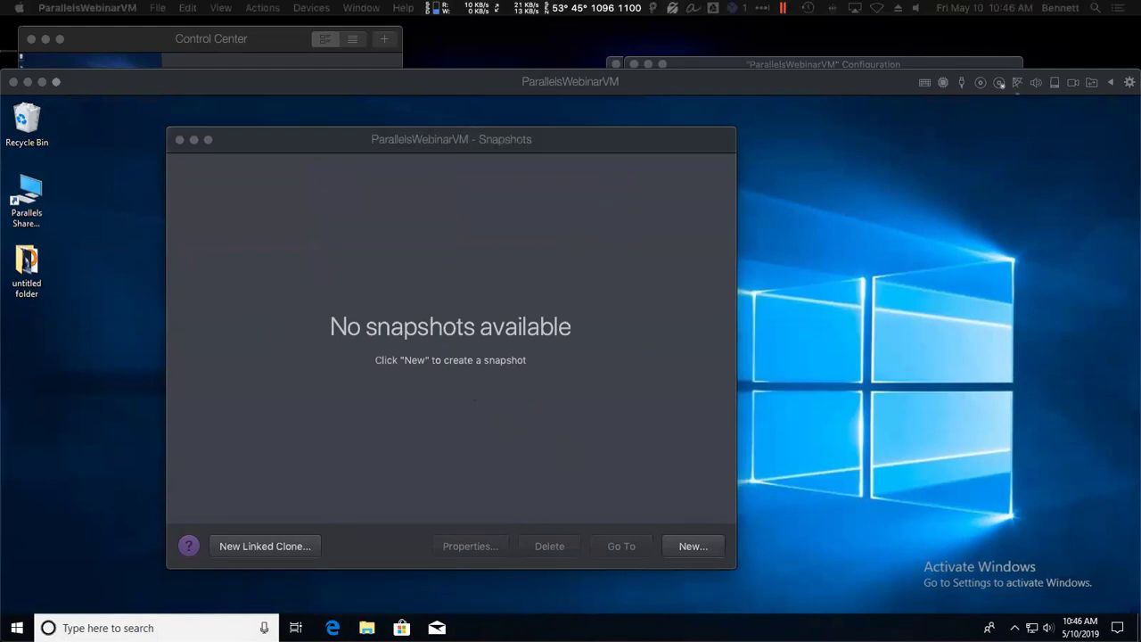
key(ctrl+Left)
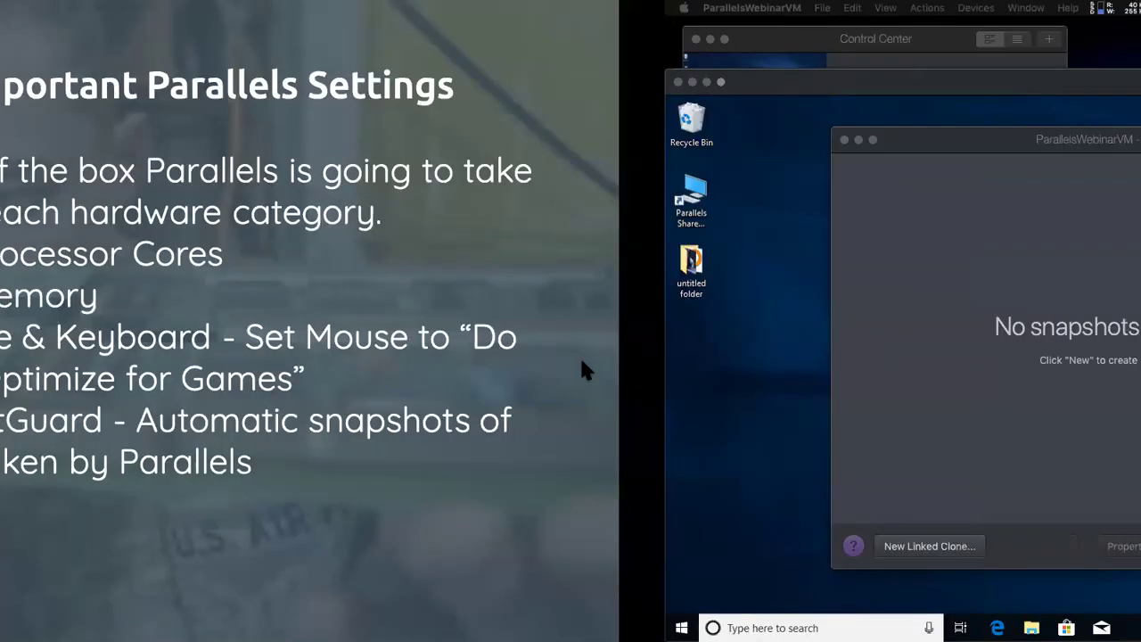